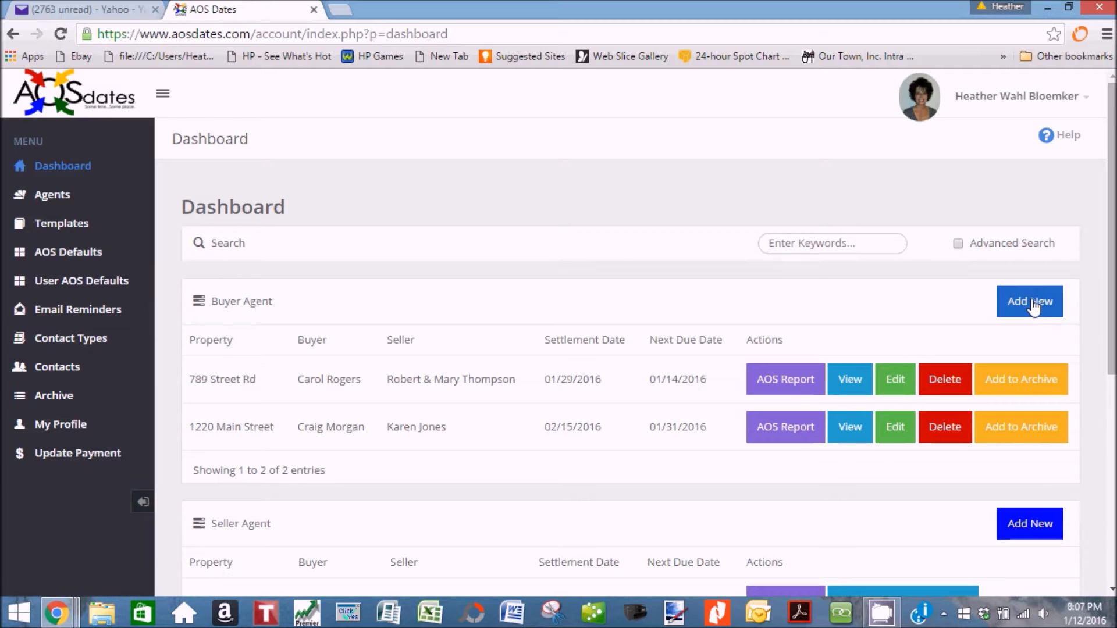
Start a new buyer transaction and enter the property's street address, city, Pennsylvania and zip code.
left_click(1033, 317)
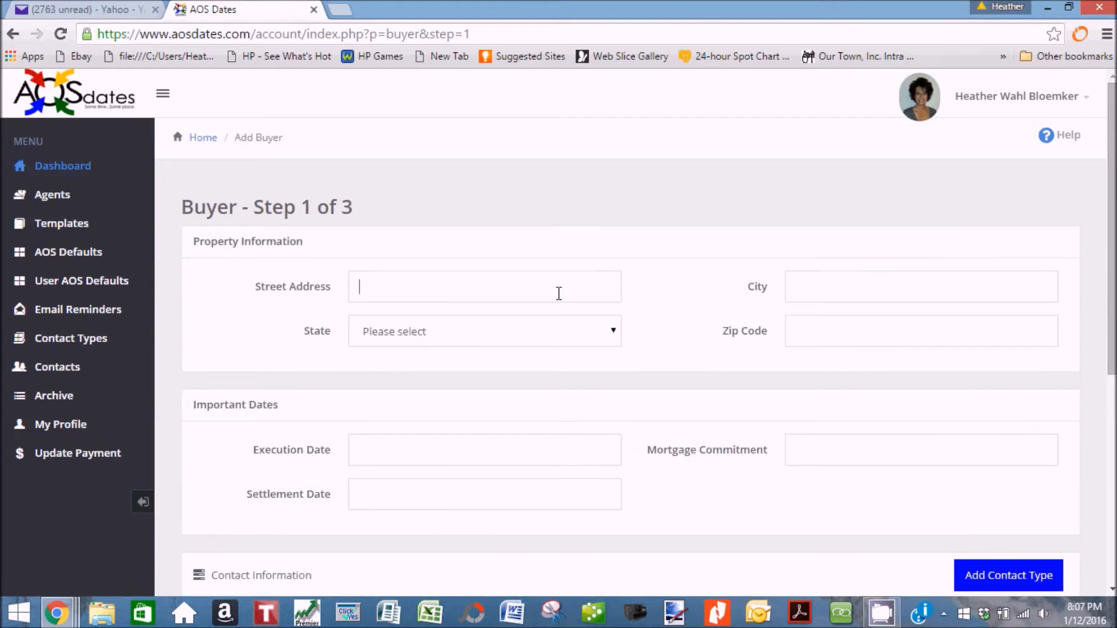
left_click(559, 293)
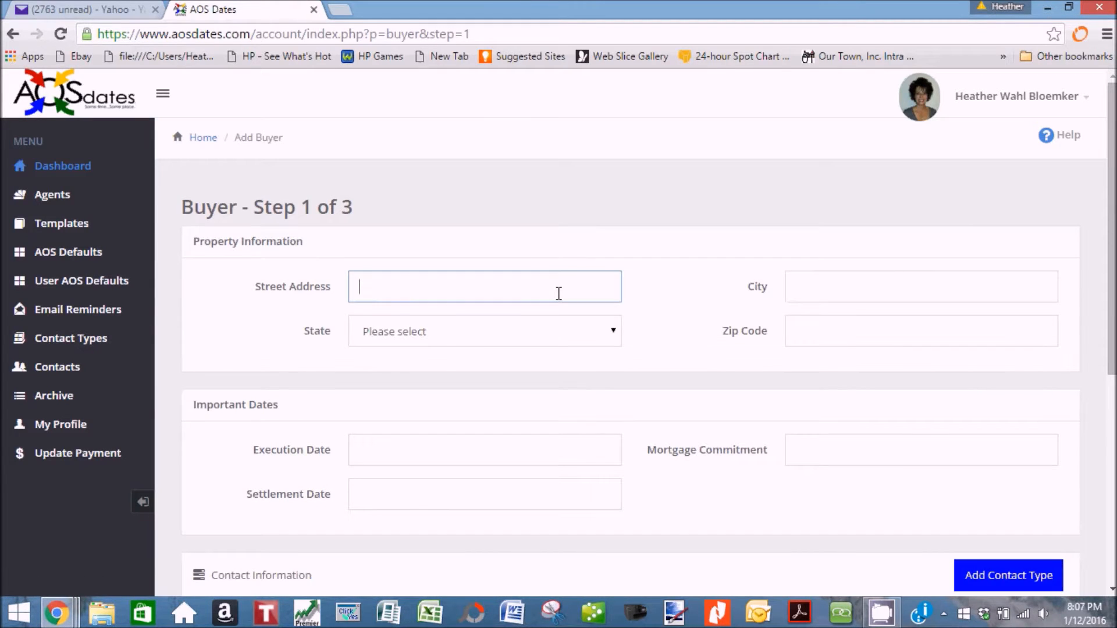
type("777 Main Street")
key("Tab")
type("Warr")
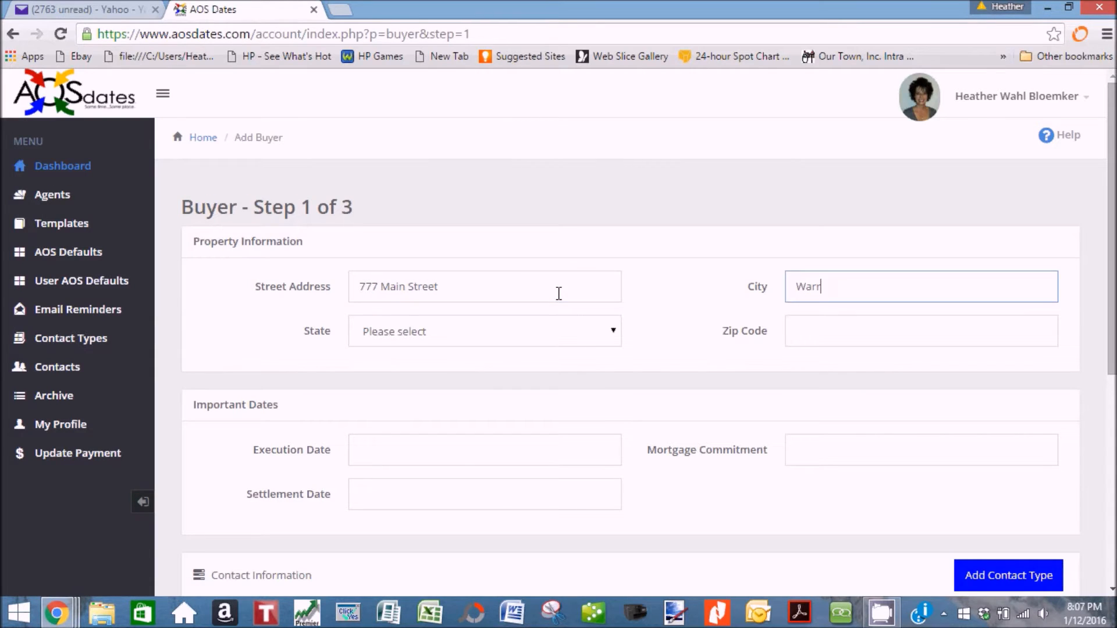
type("ington")
key("Tab")
key("p")
key("Tab")
type("18976")
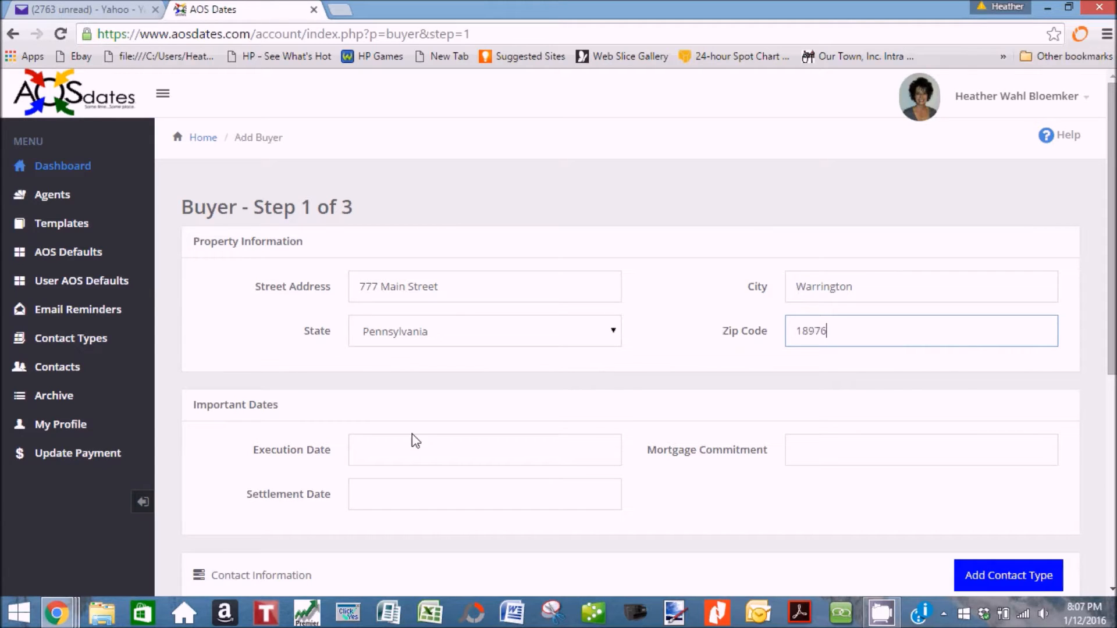
Set execution 01/12/2016, settlement 03/11/2016 and mortgage commitment 02/24/2016 dates.
left_click(365, 448)
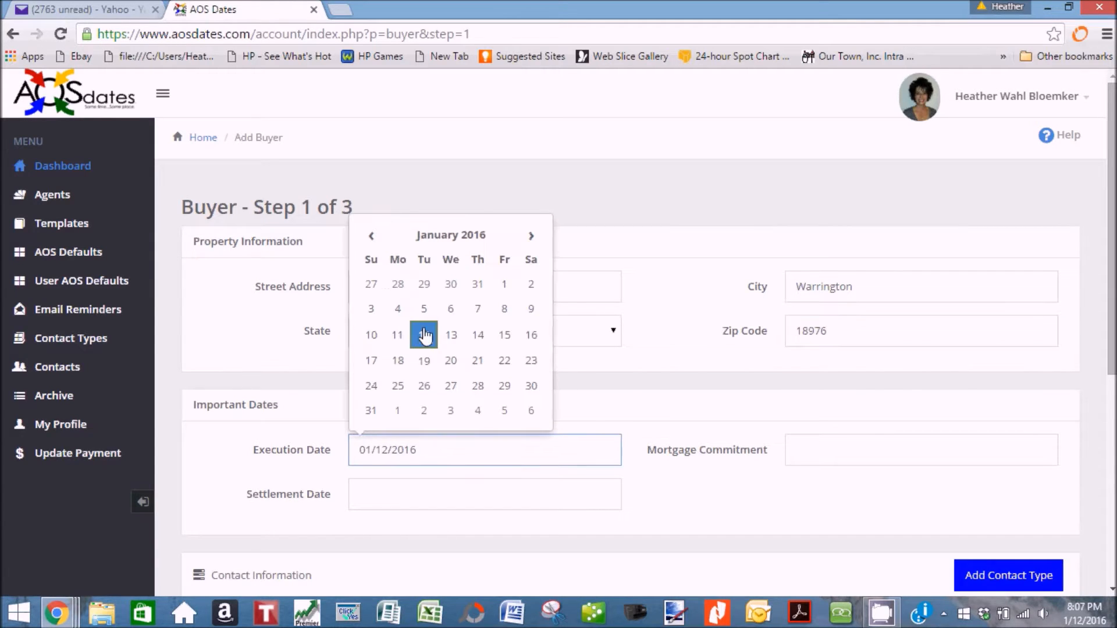
left_click(424, 336)
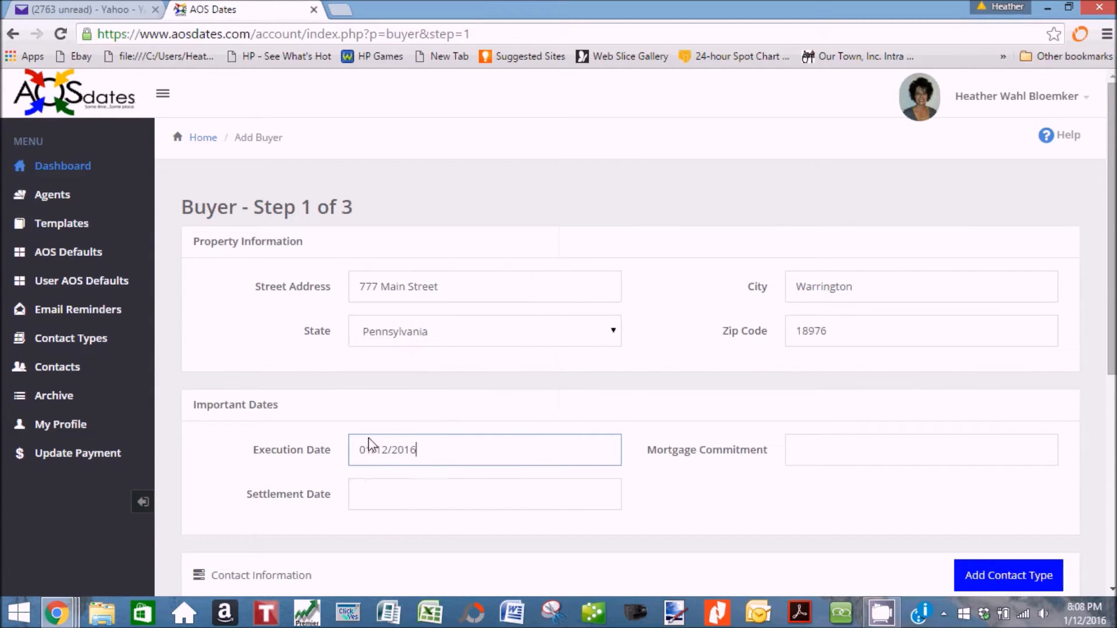
left_click(369, 492)
left_click(539, 288)
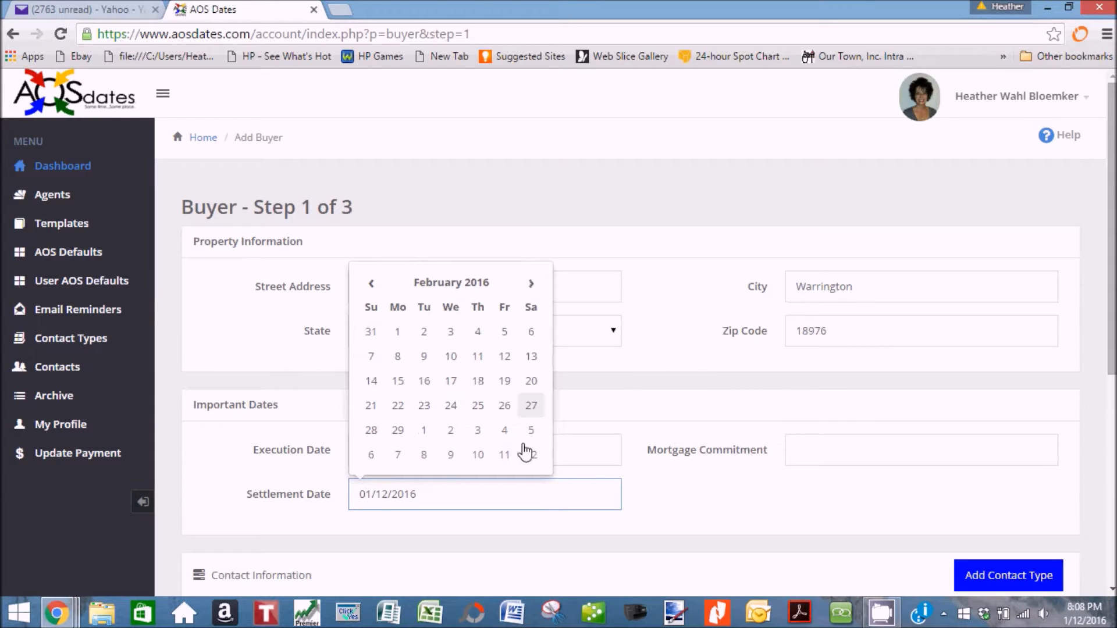
left_click(505, 454)
left_click(844, 449)
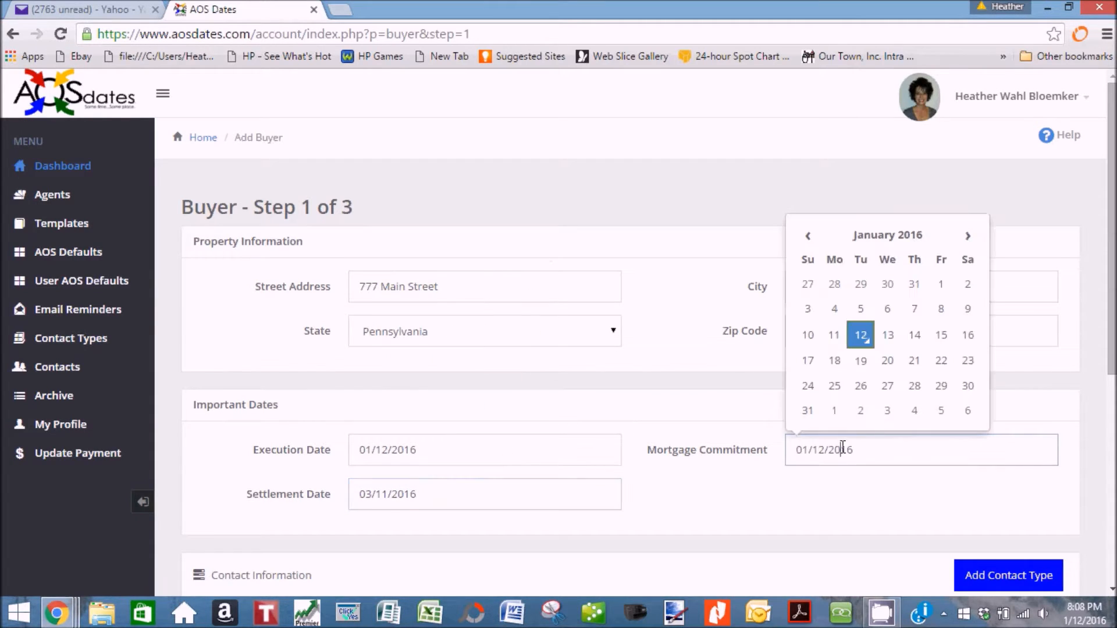
left_click(969, 239)
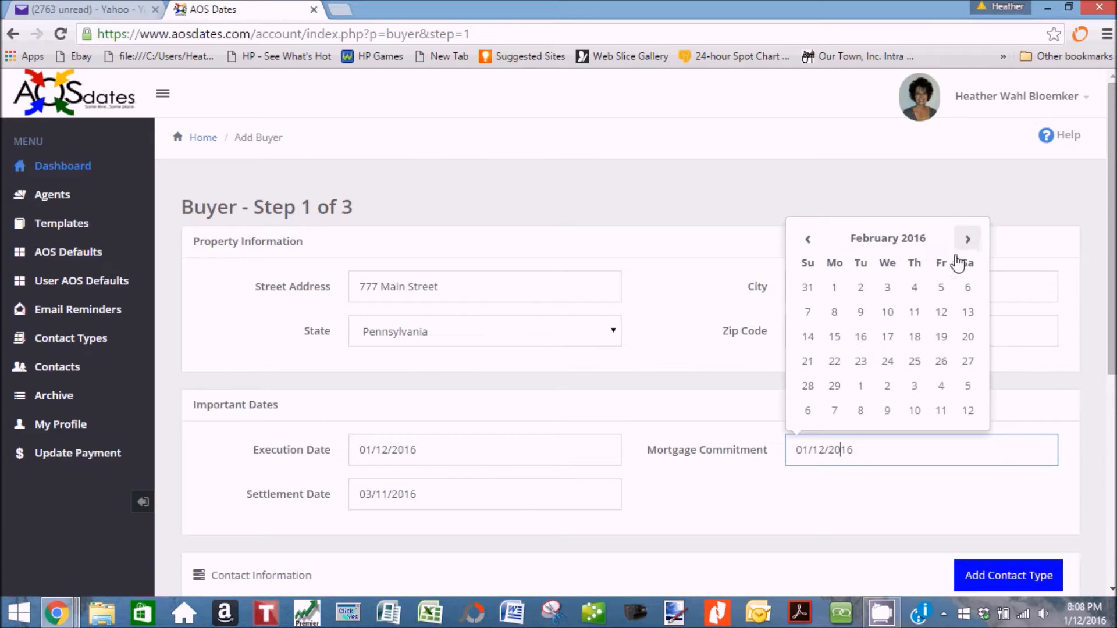
left_click(886, 365)
scroll(562, 411, "down", 5)
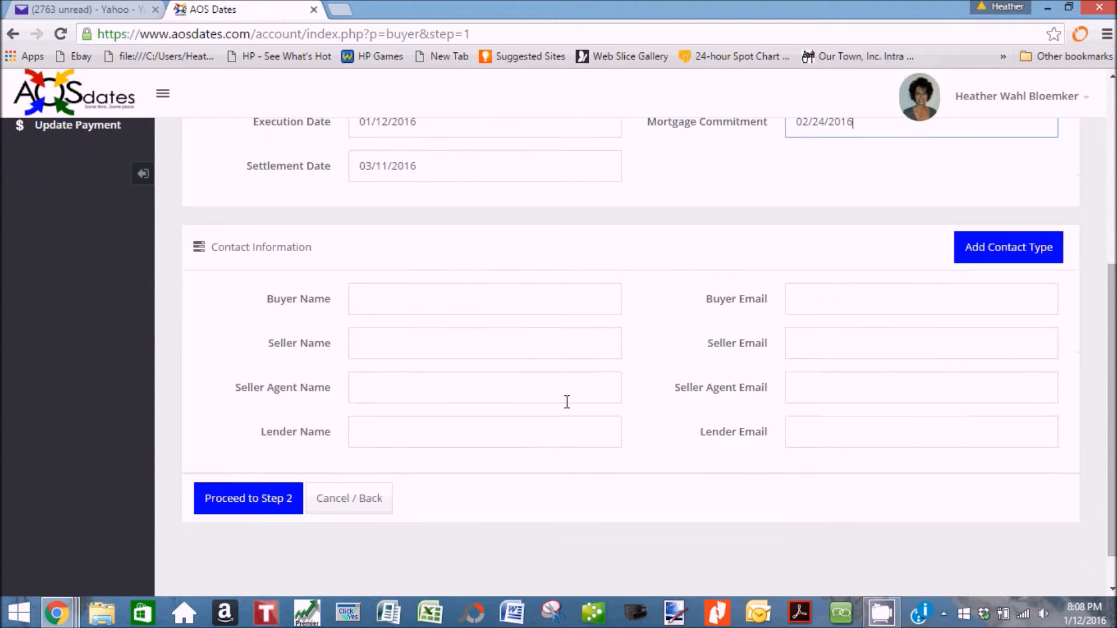
Enter the buyer's name and e-mail, then the seller's name.
left_click(407, 298)
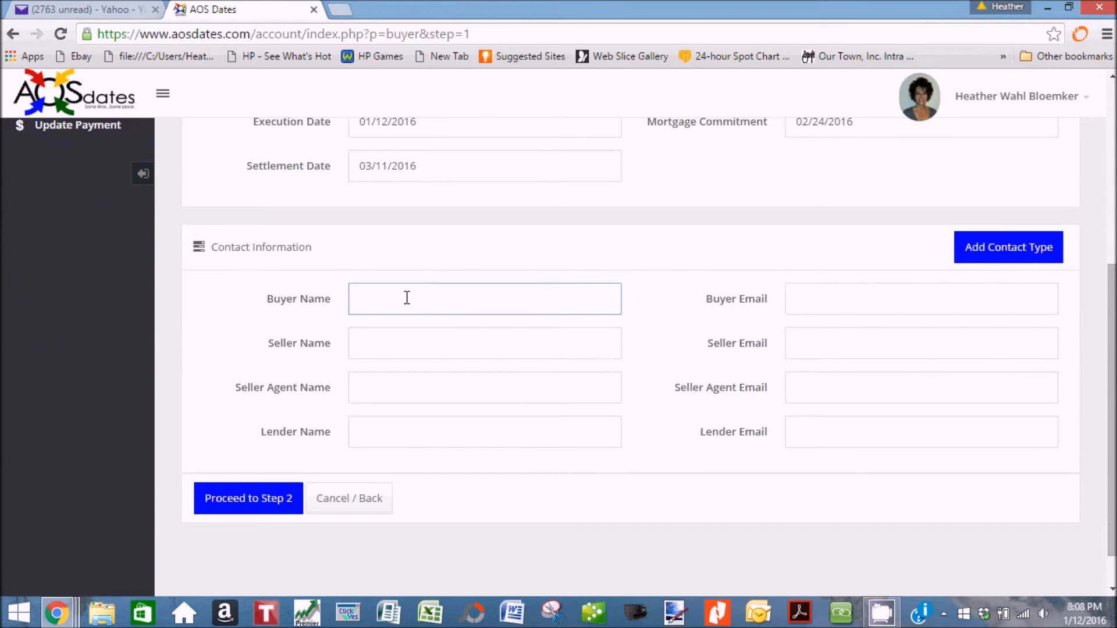
key("Tab")
type("mary@me")
key("BackSpace")
key("BackSpace")
type("email.com")
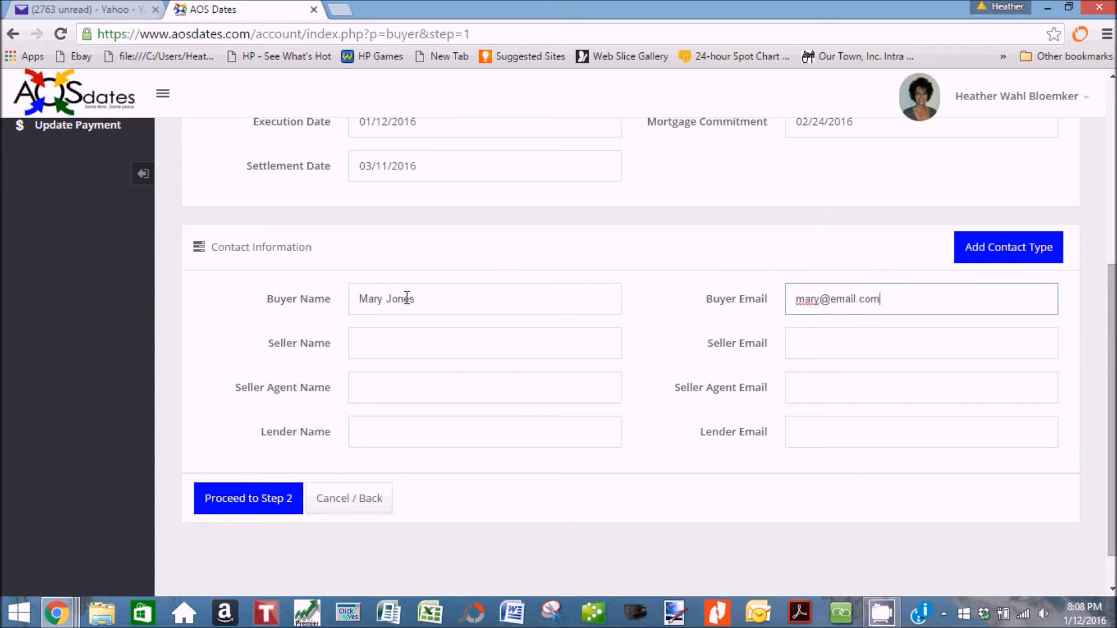
key("Tab")
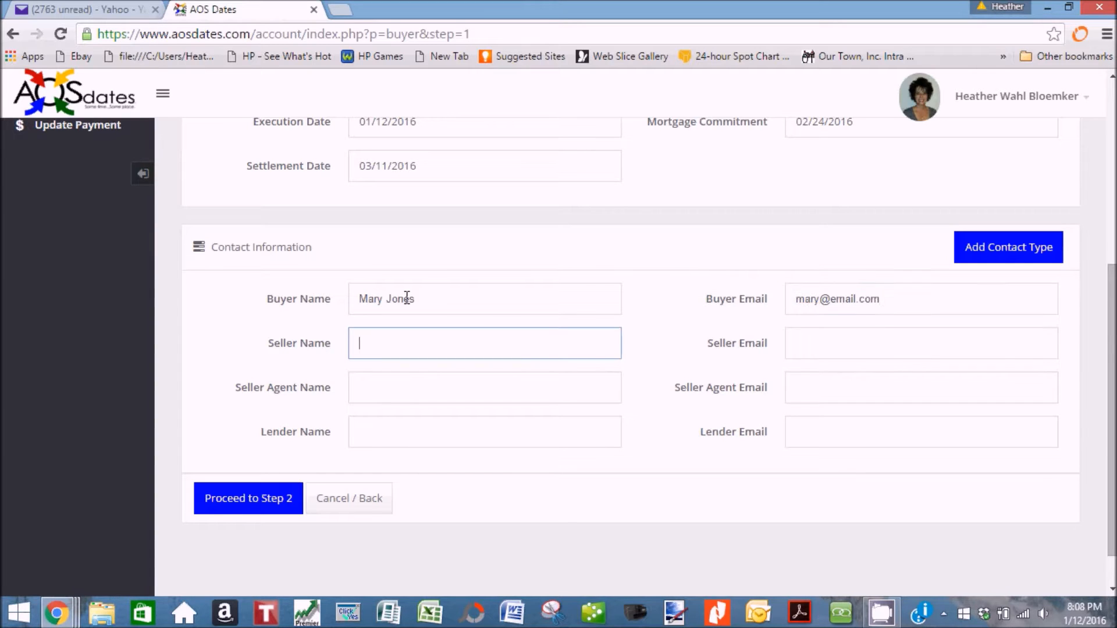
Enter the seller agent's name and e-mail and the lender's name and e-mail.
left_click(398, 388)
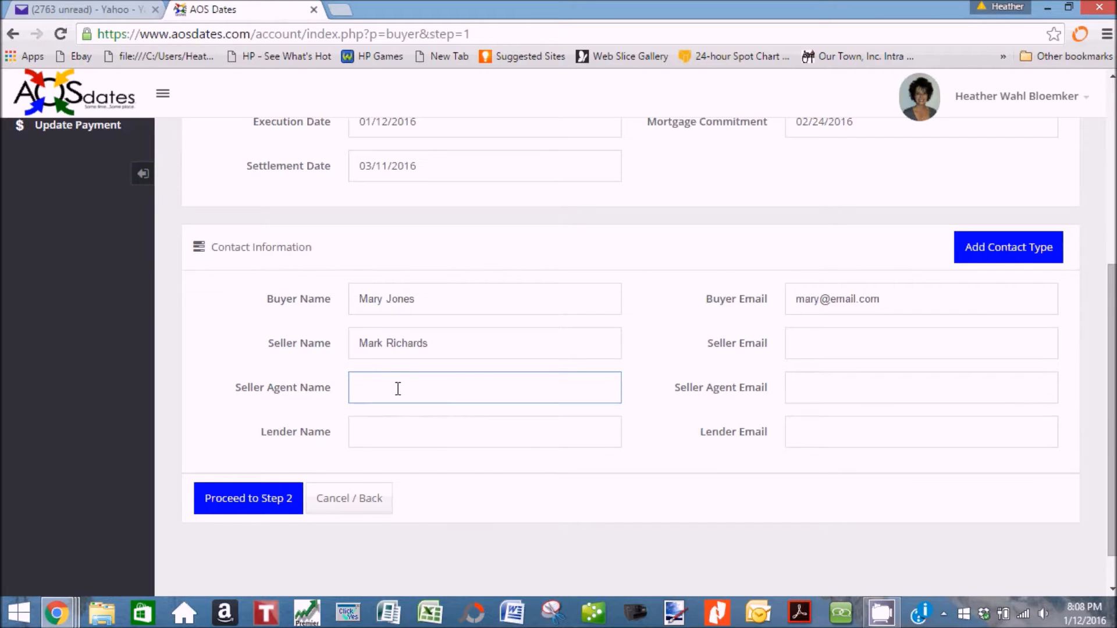
key("Tab")
type("Nancy@email.com")
key("Tab")
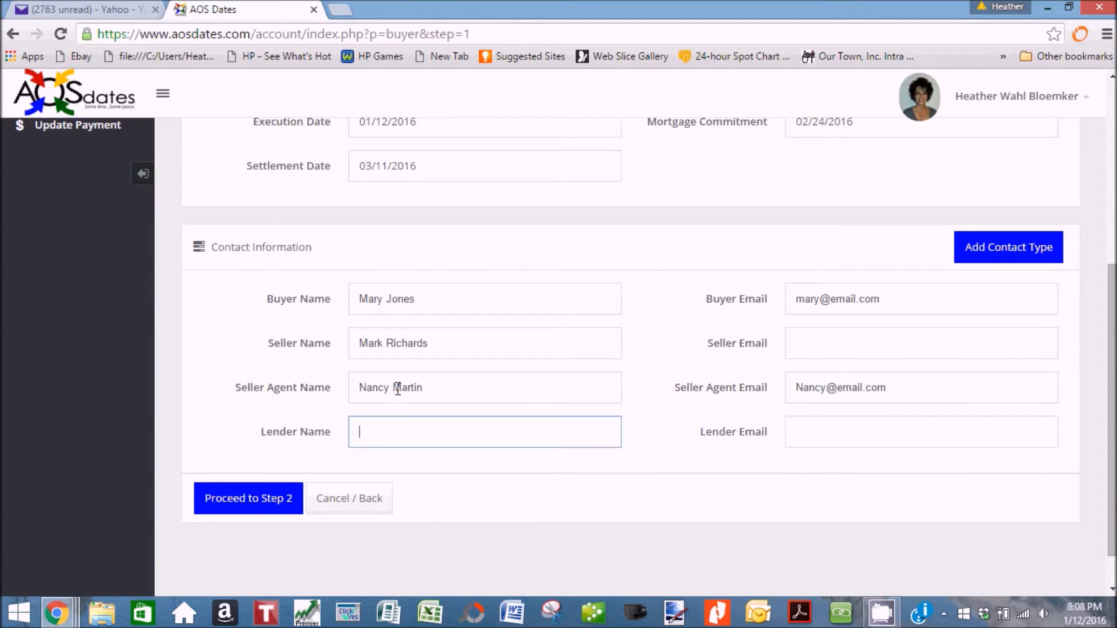
key("Tab")
type("rose@")
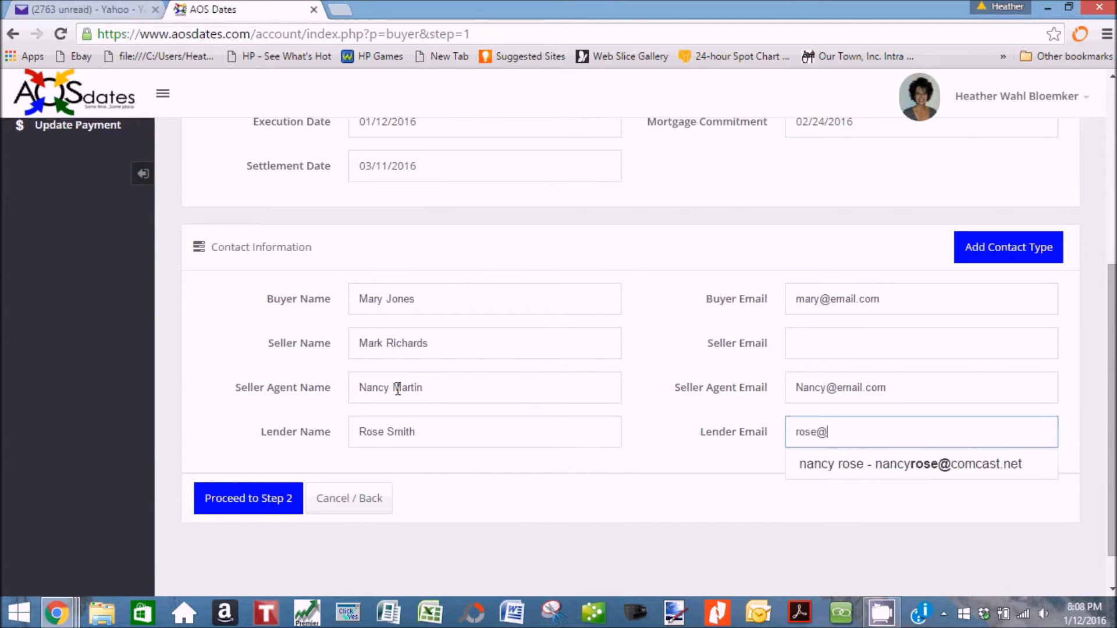
type("email.com")
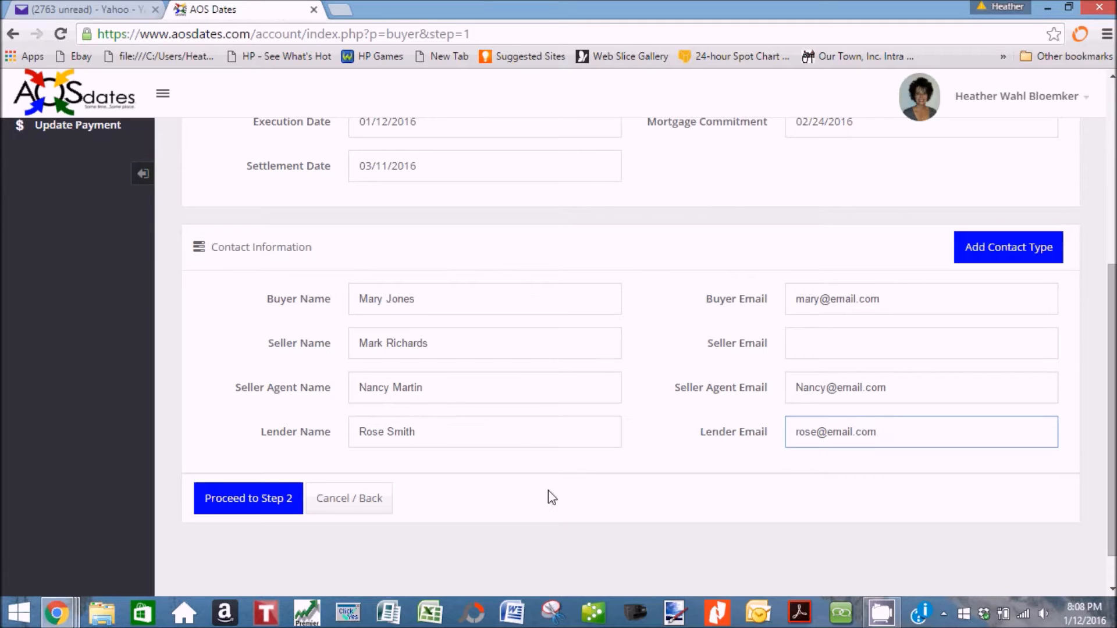
Add a new contact type named 'Title Company' to the form.
left_click(1017, 256)
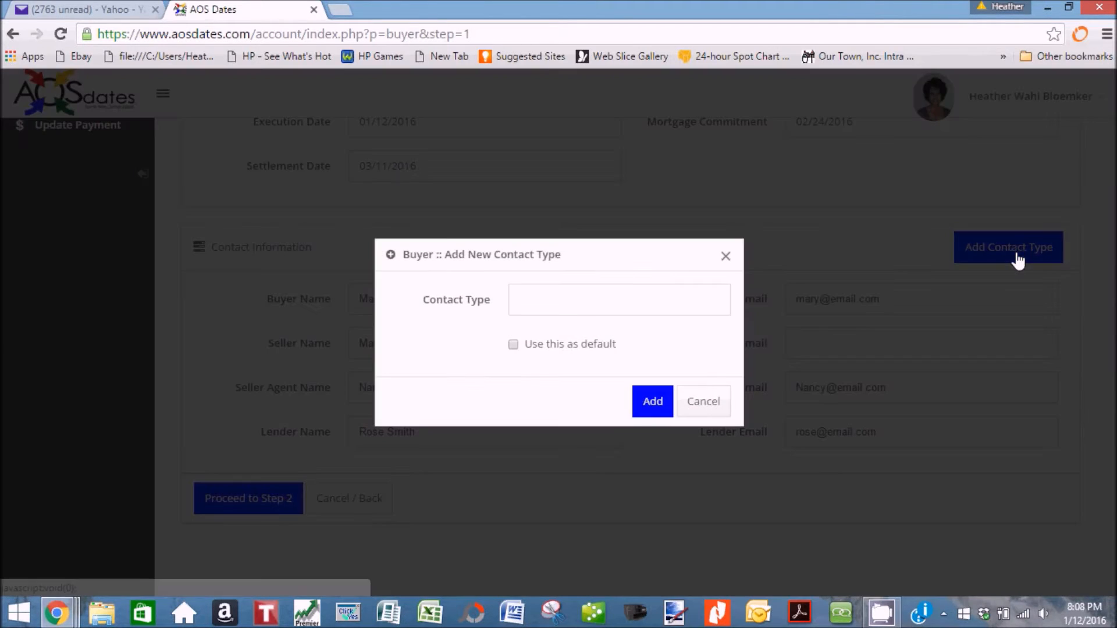
left_click(586, 297)
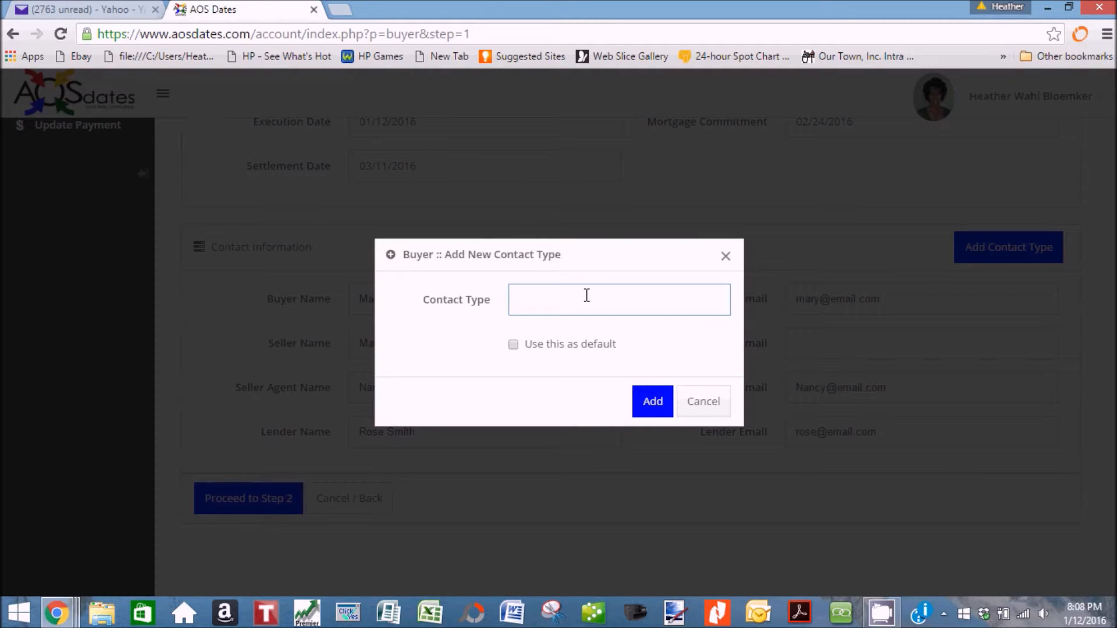
type("Title ")
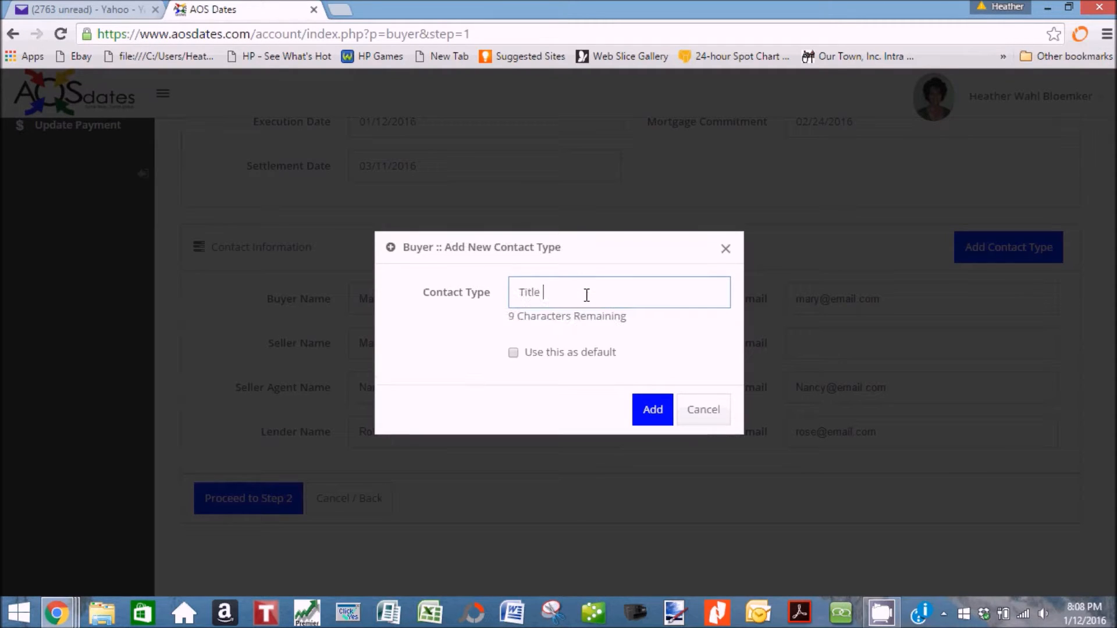
type("Company")
left_click(647, 410)
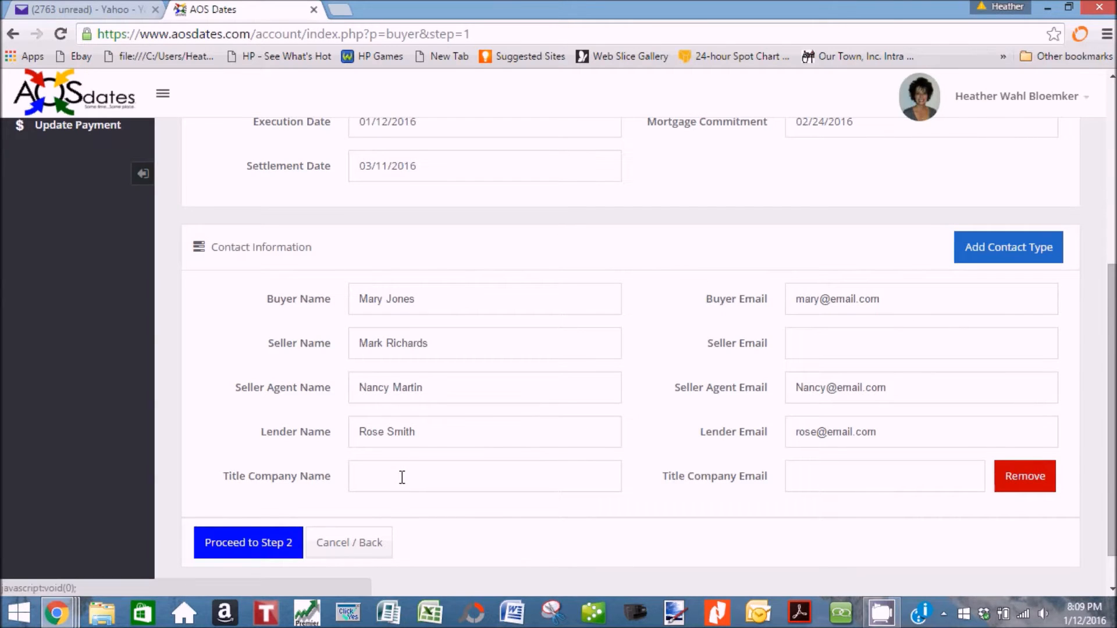
Fill in the Title Company contact's name and e-mail address.
left_click(402, 475)
key("Tab")
type("karen@")
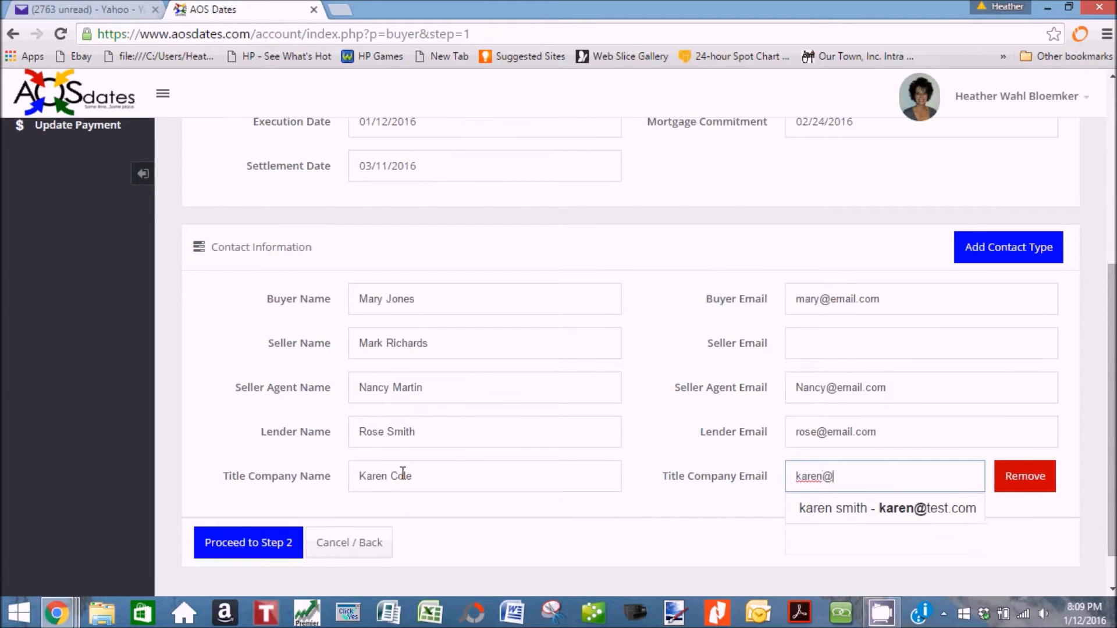
type("email.com")
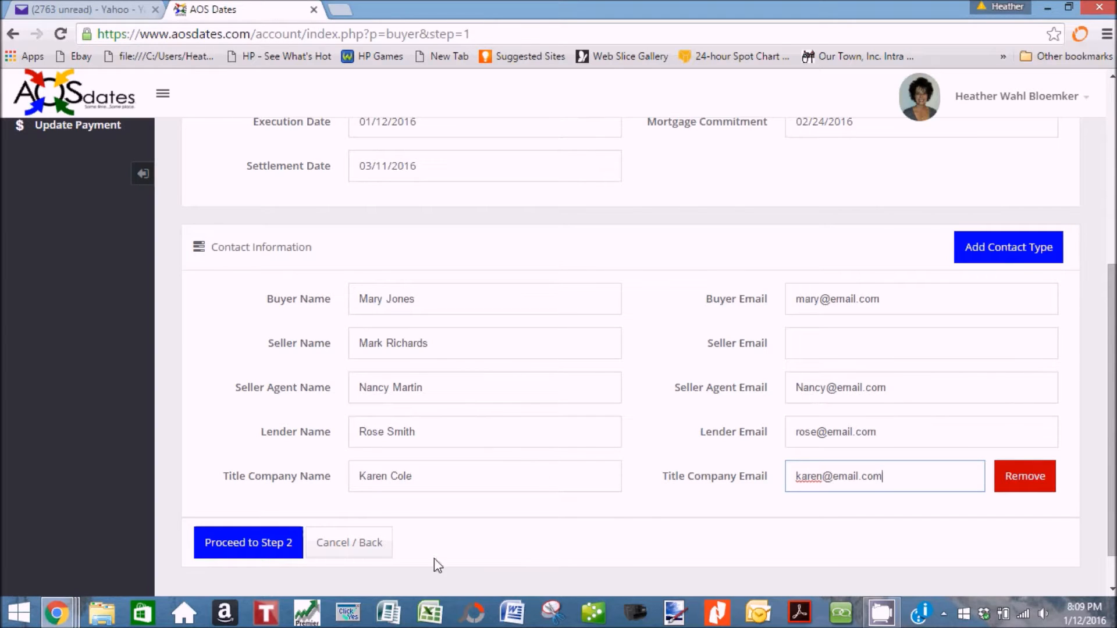
Proceed to Step 2 and review the Default Template event list with its due dates.
left_click(274, 554)
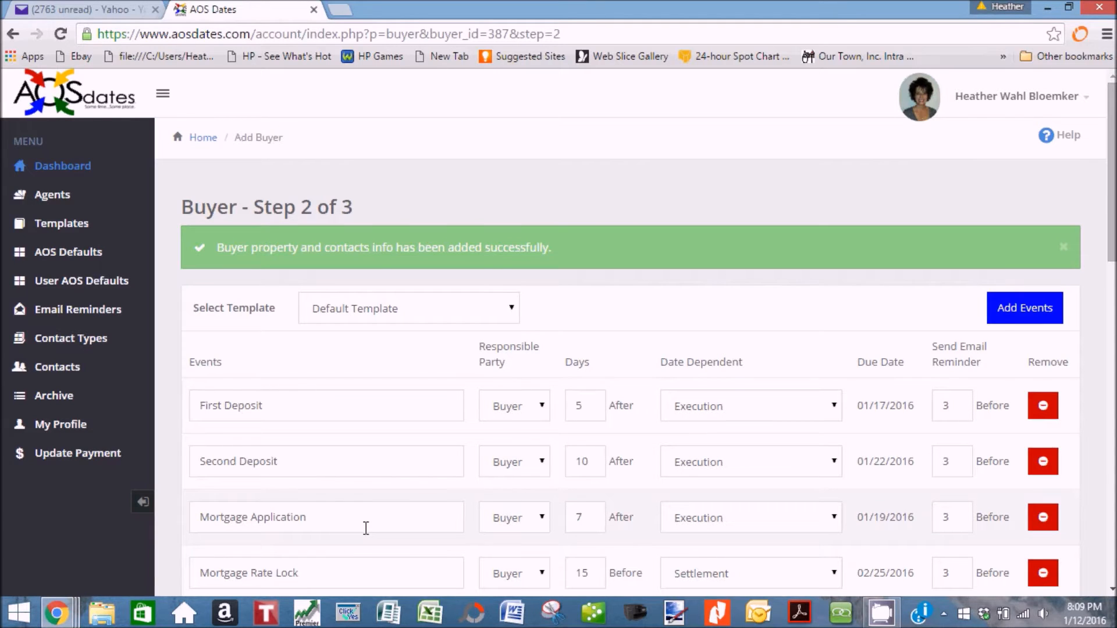
left_click_drag(1113, 204, 1113, 516)
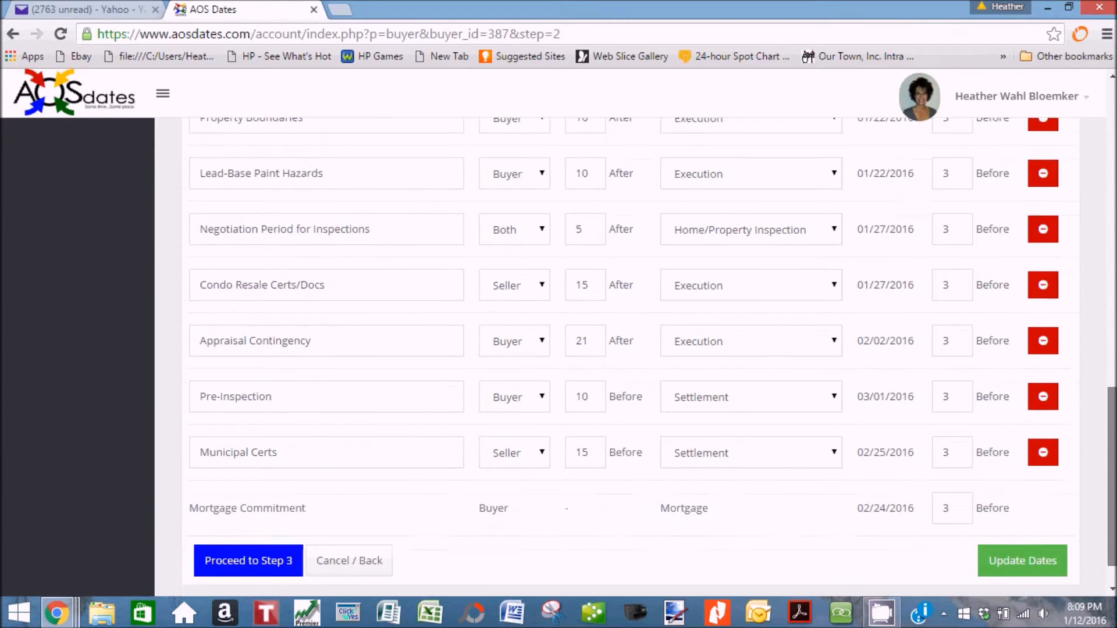
left_click_drag(1113, 516, 1113, 211)
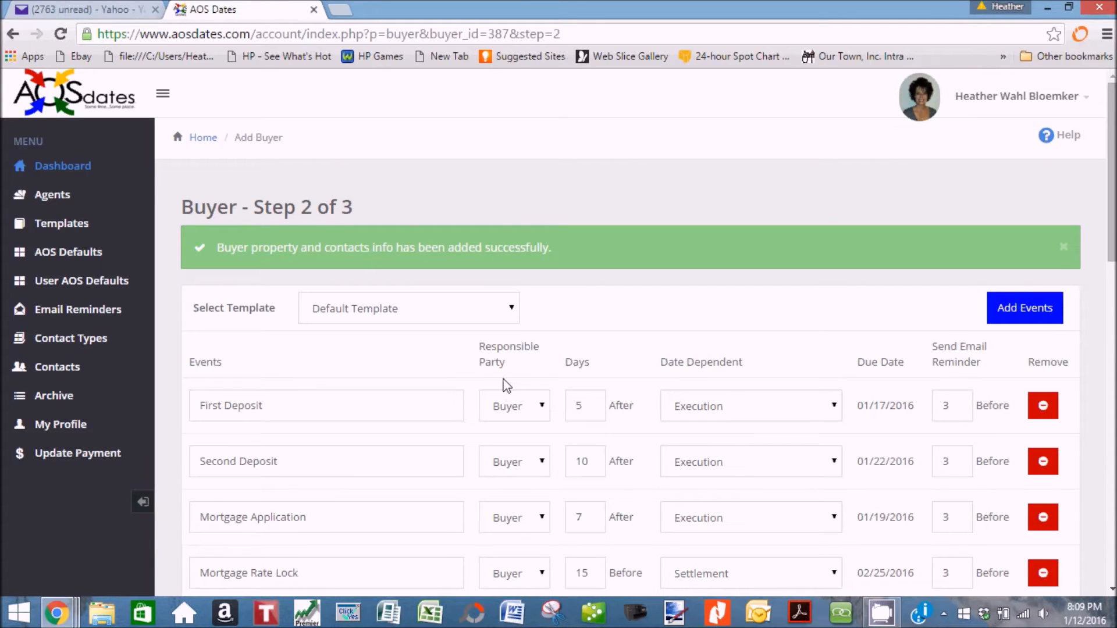
left_click(545, 410)
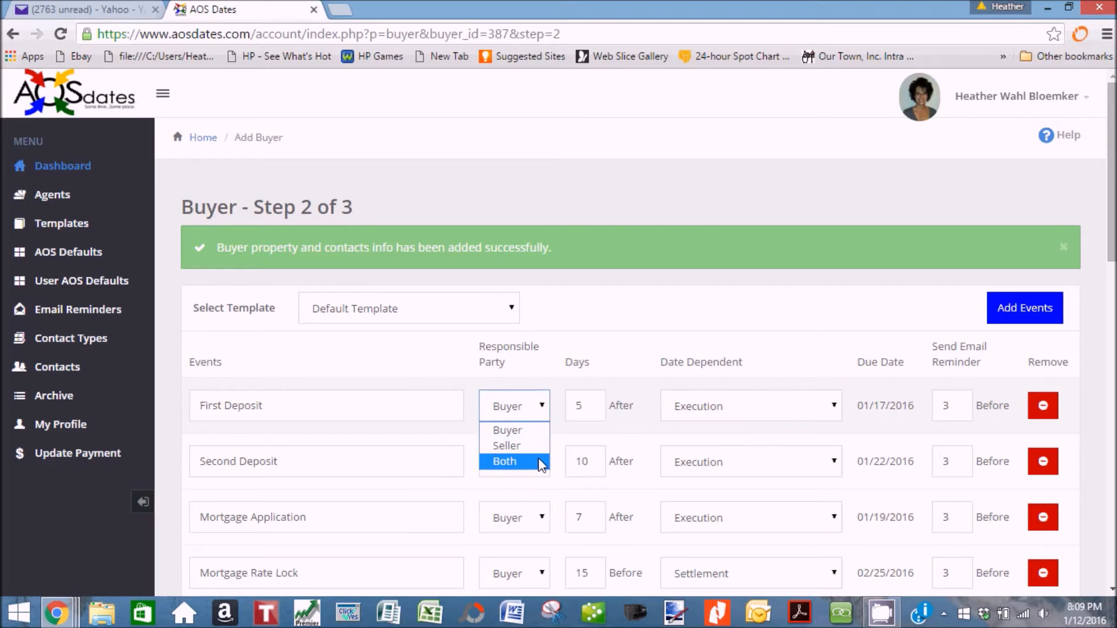
left_click(543, 407)
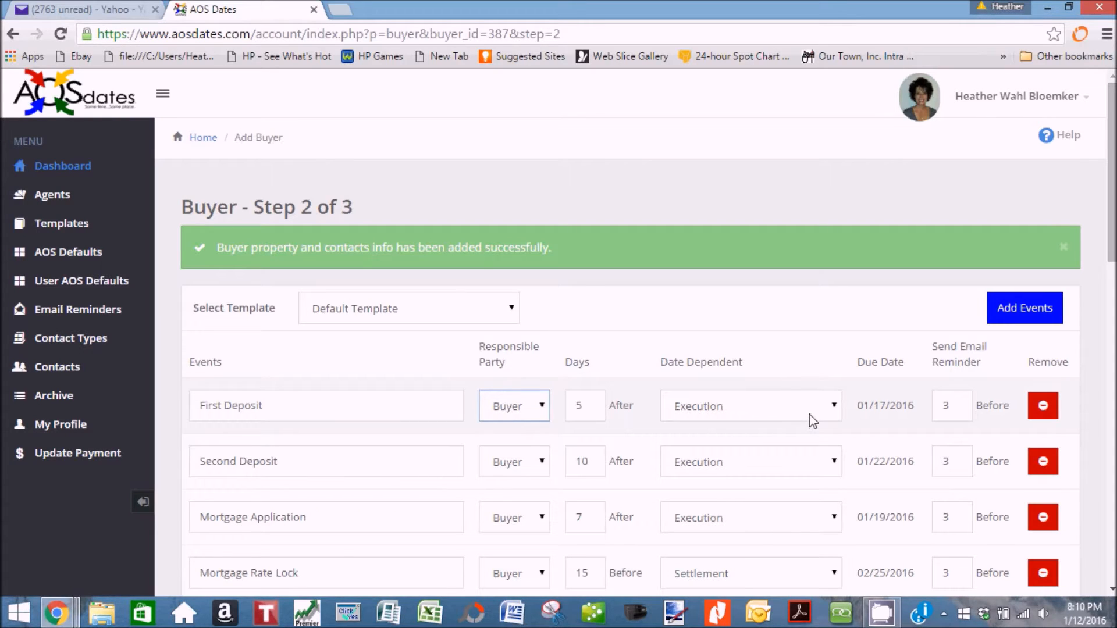
left_click(834, 404)
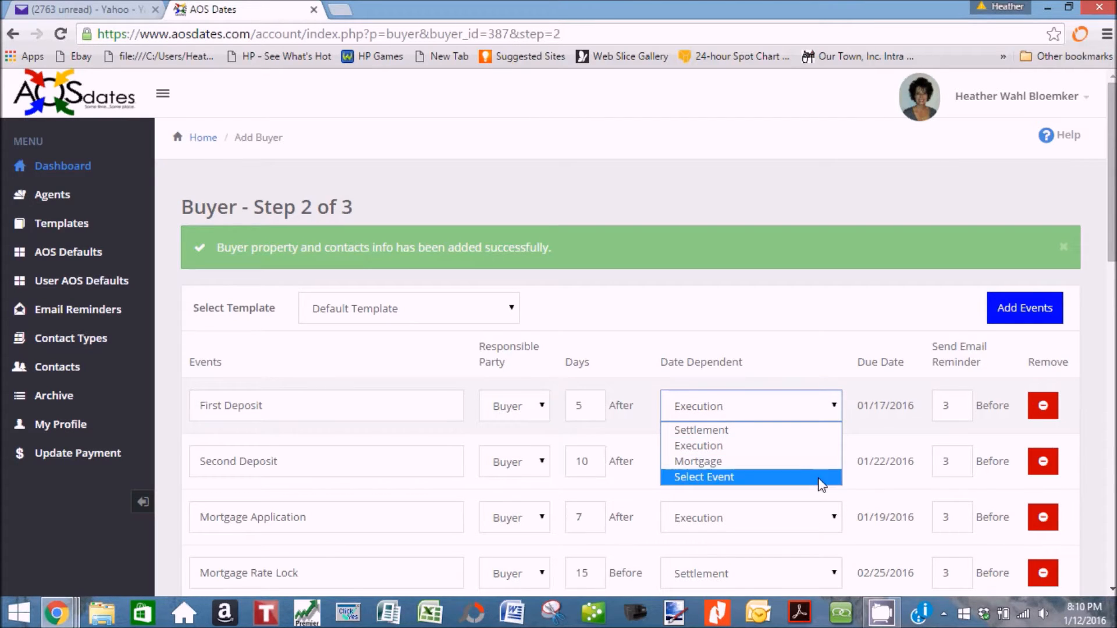
left_click(819, 477)
left_click(731, 319)
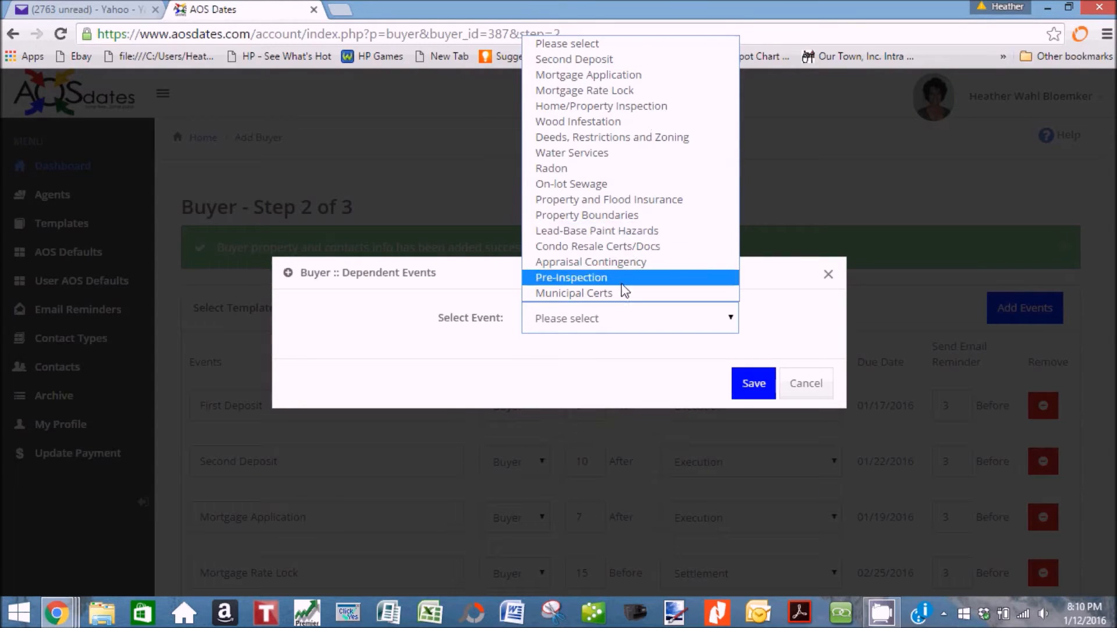
left_click(782, 383)
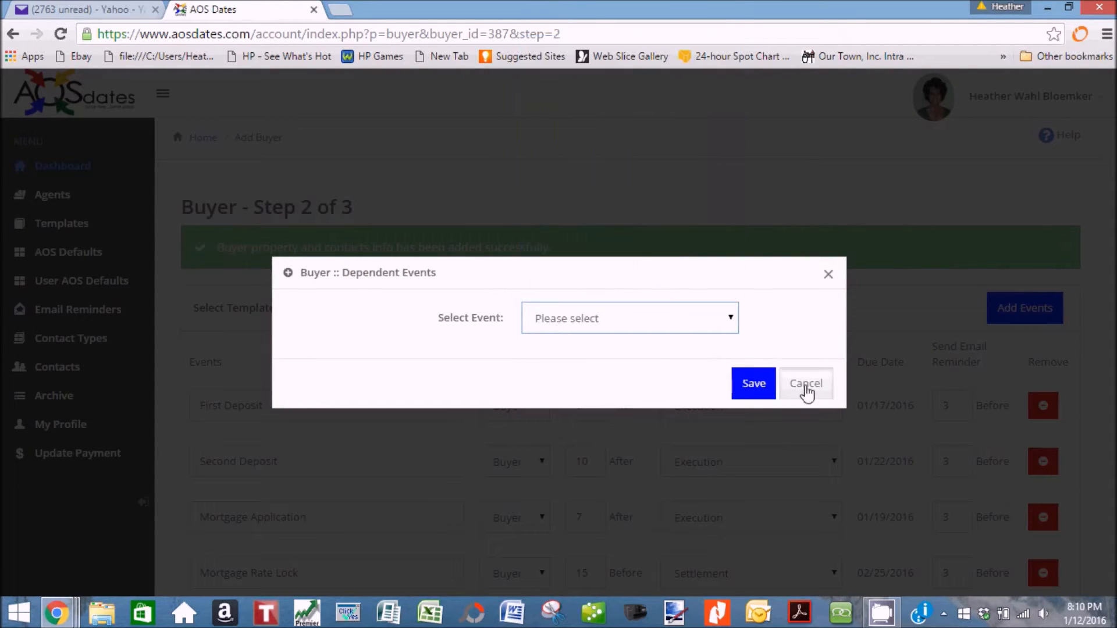
left_click(802, 389)
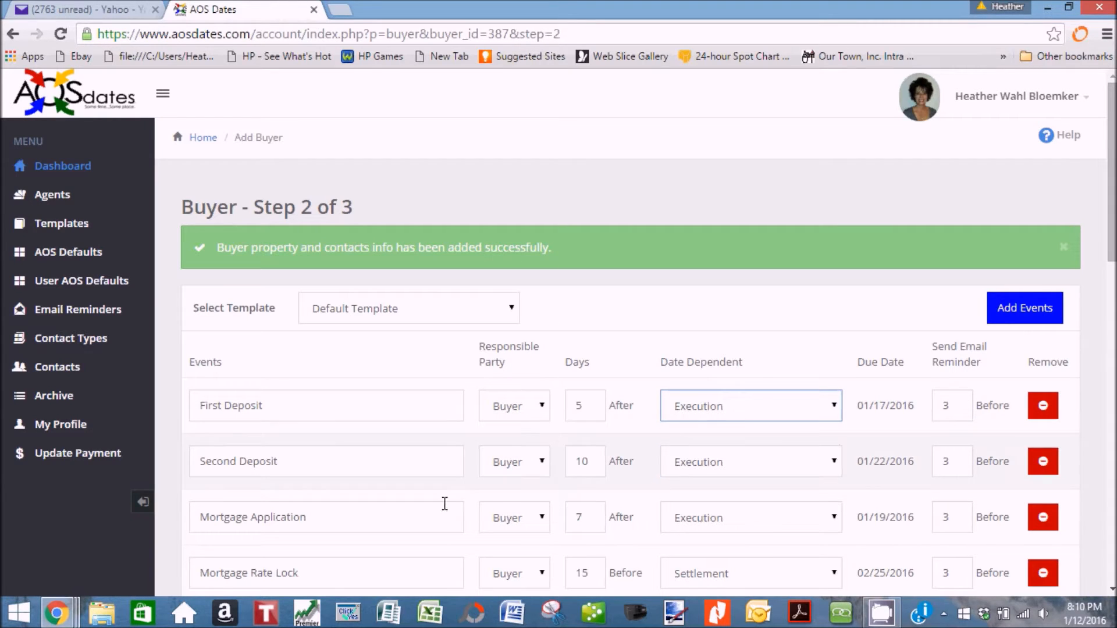
Rename Second Deposit to 'Second Deposit of $4,000' and remove Water Services and On-lot Sewage.
left_click(424, 461)
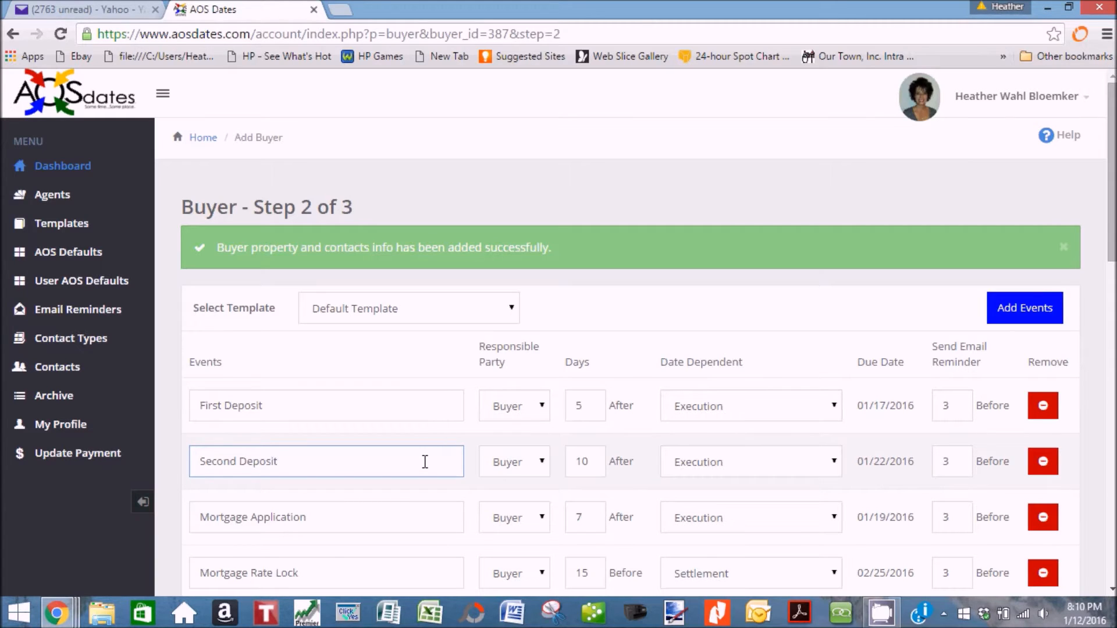
type("of $4,000")
scroll(795, 501, "down", 4)
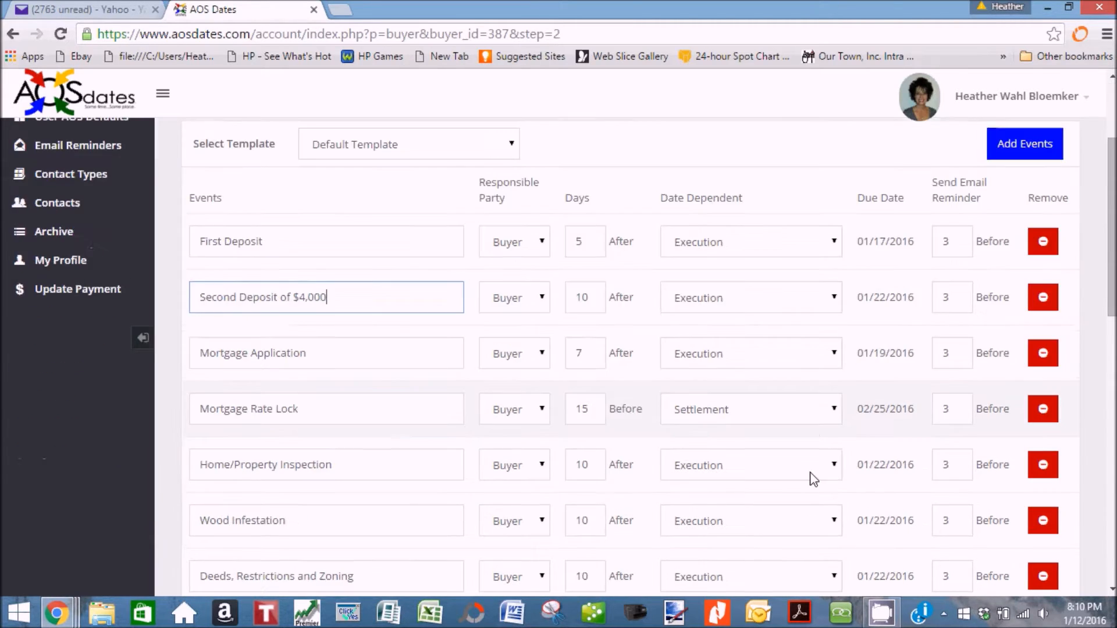
scroll(813, 477, "down", 1)
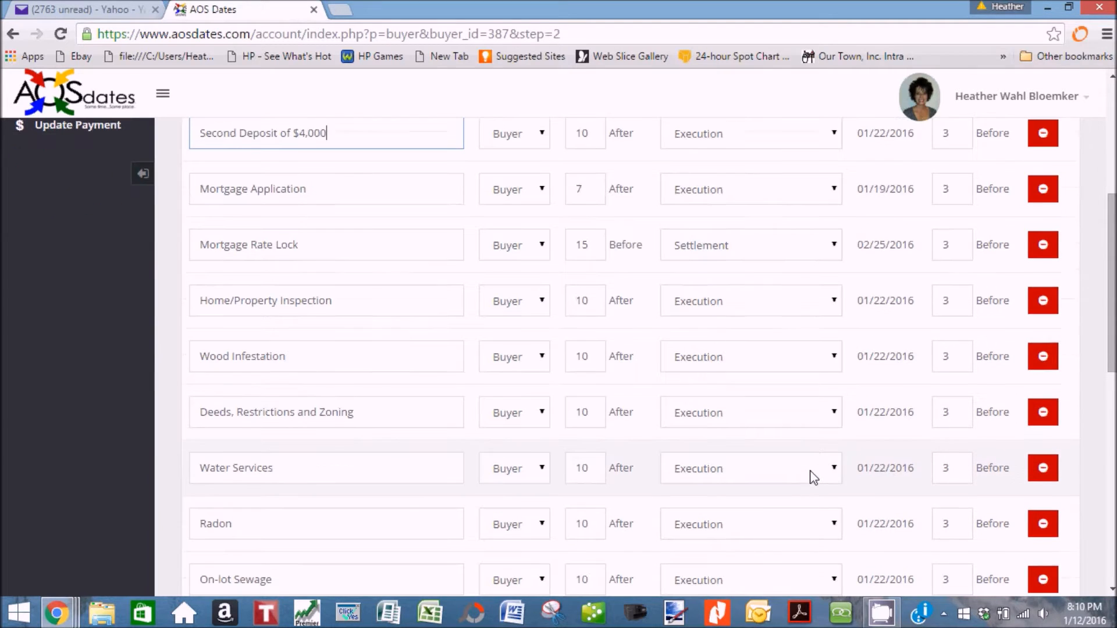
left_click(1043, 469)
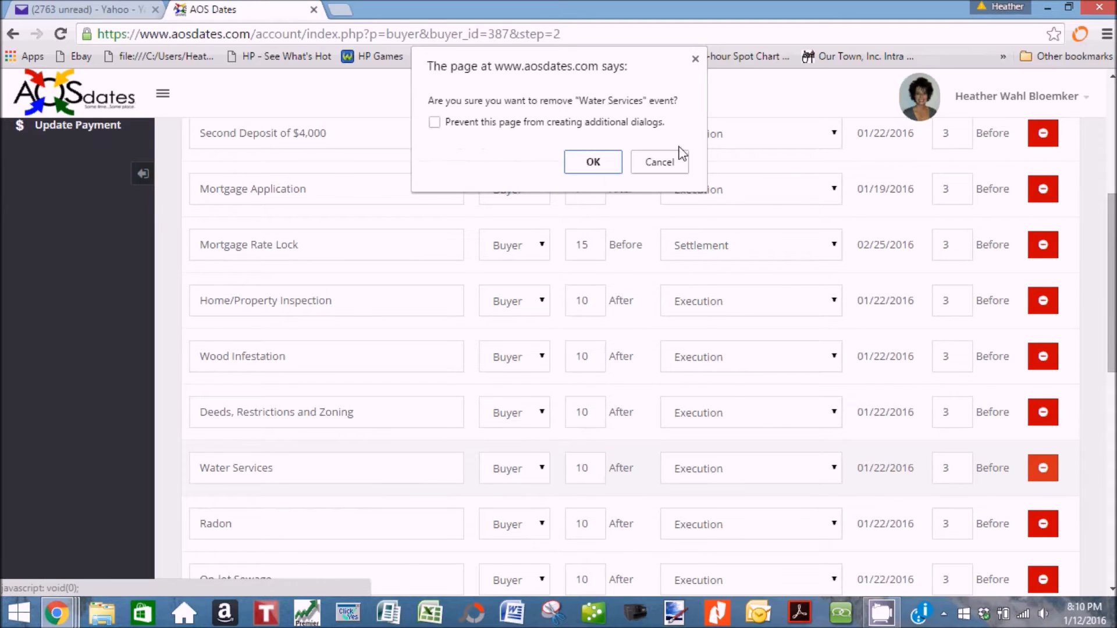
left_click(598, 160)
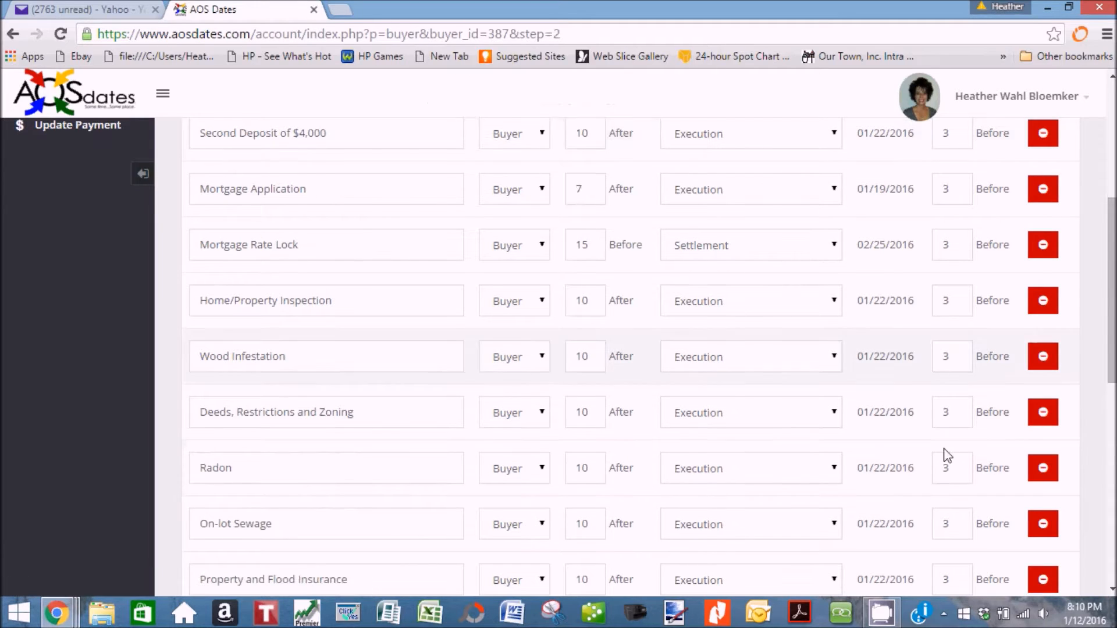
left_click(1043, 523)
left_click(599, 160)
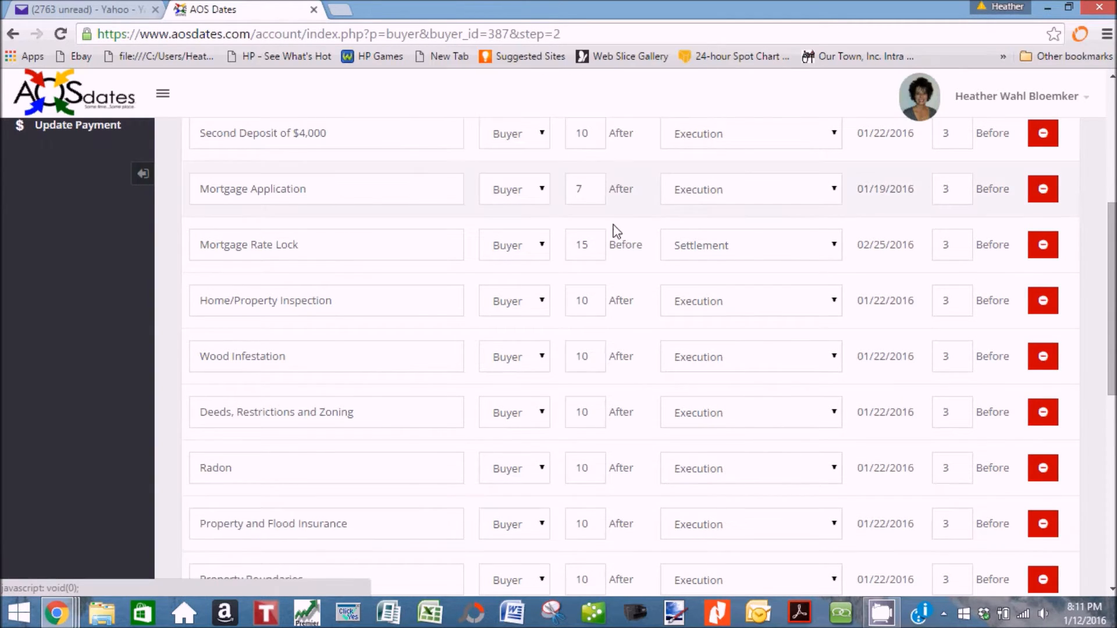
Remove the Lead-Base Paint Hazards and Condo Resale Certs/Docs events.
scroll(641, 326, "down", 3)
scroll(644, 330, "down", 2)
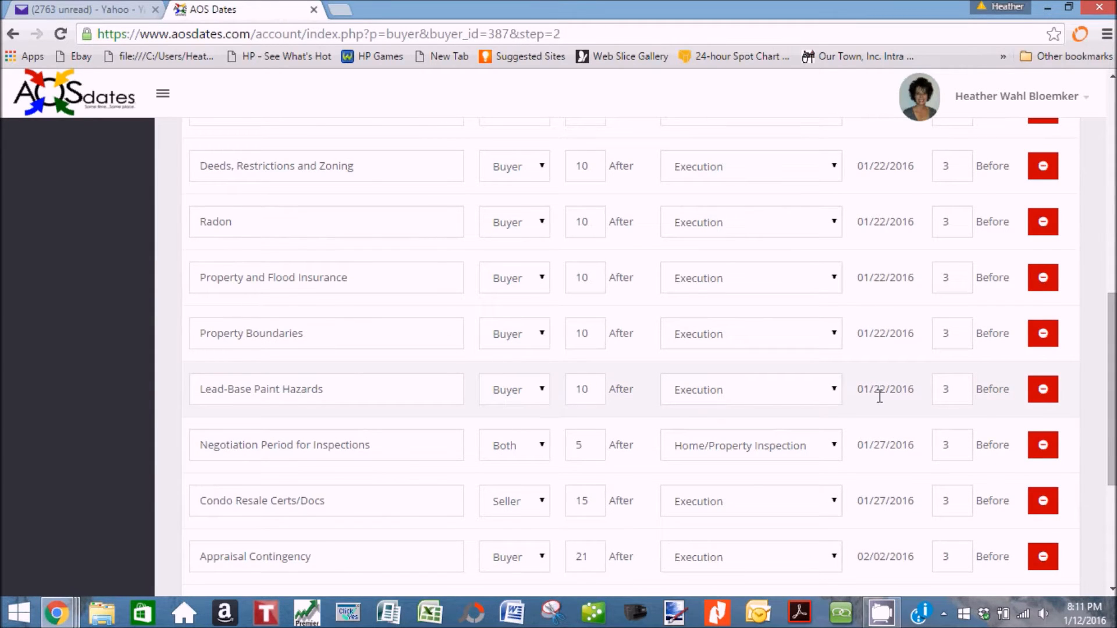
left_click(1041, 389)
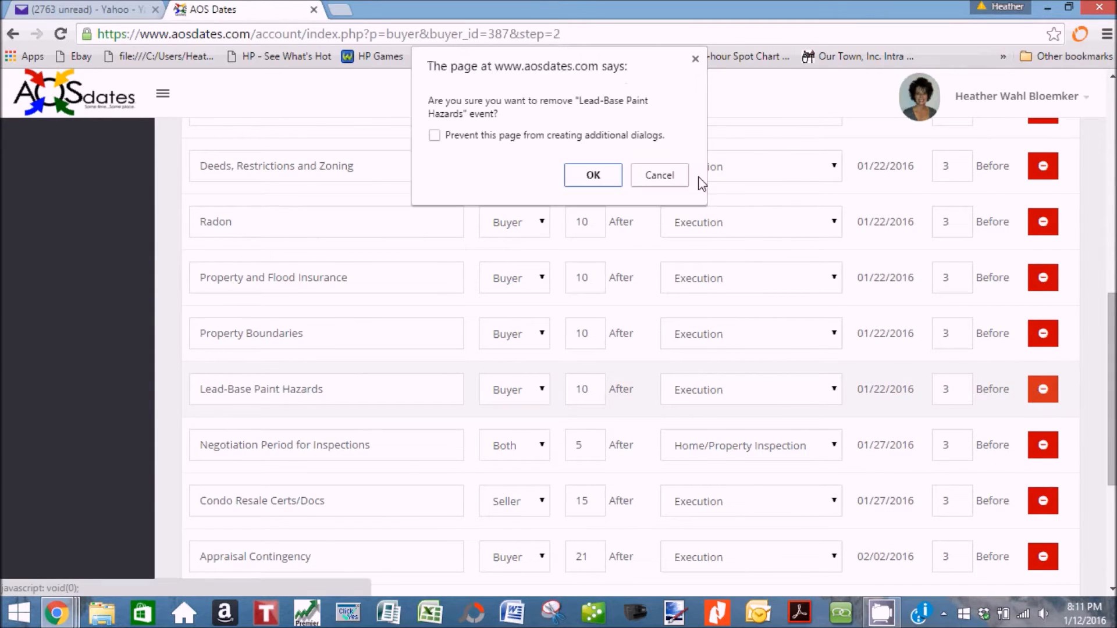
left_click(593, 175)
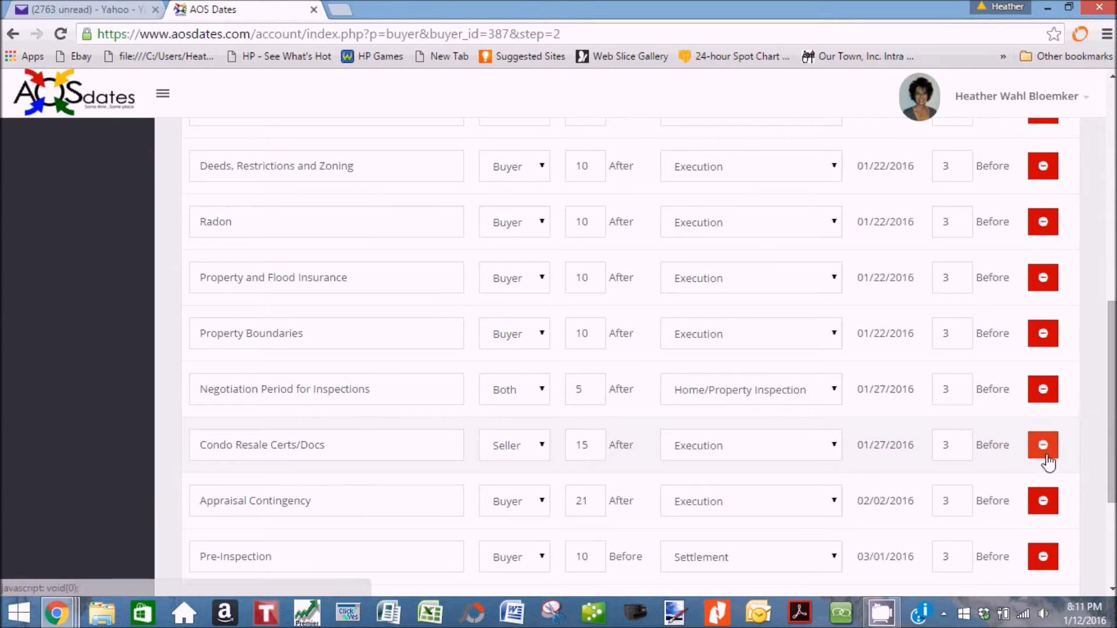
left_click(1044, 448)
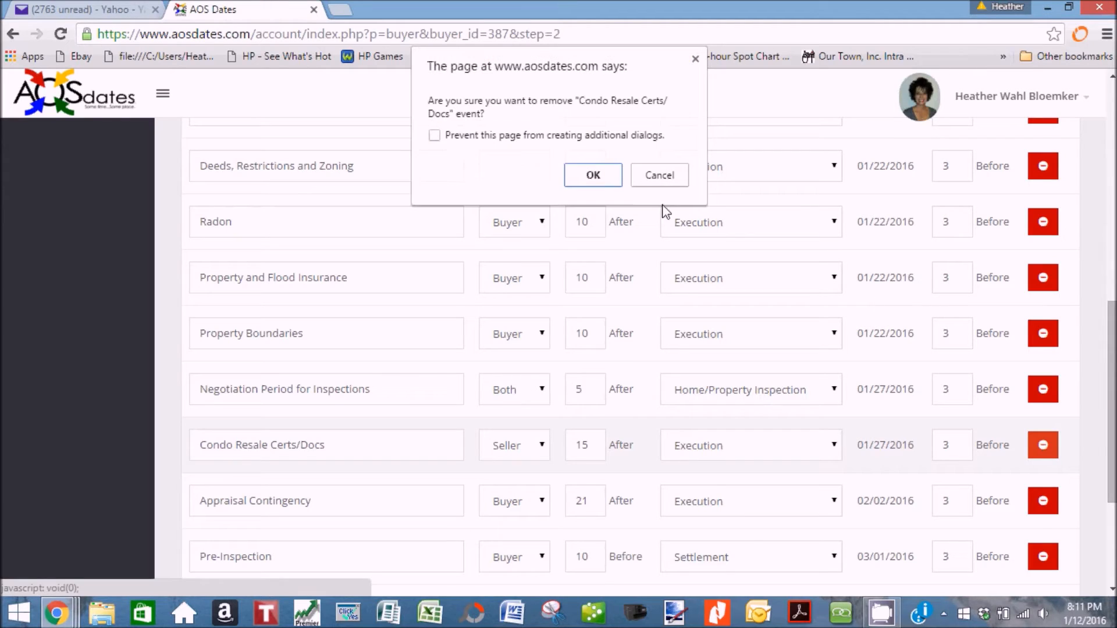
left_click(596, 175)
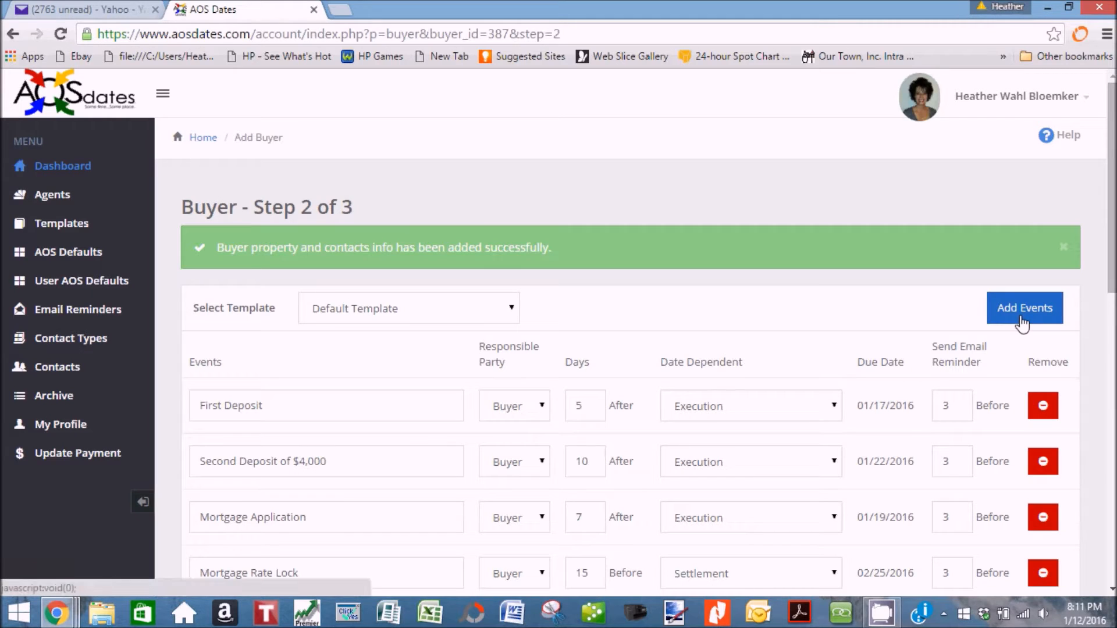
Add a 'Pool Inspection' event dependent on the Execution Date.
left_click(1022, 324)
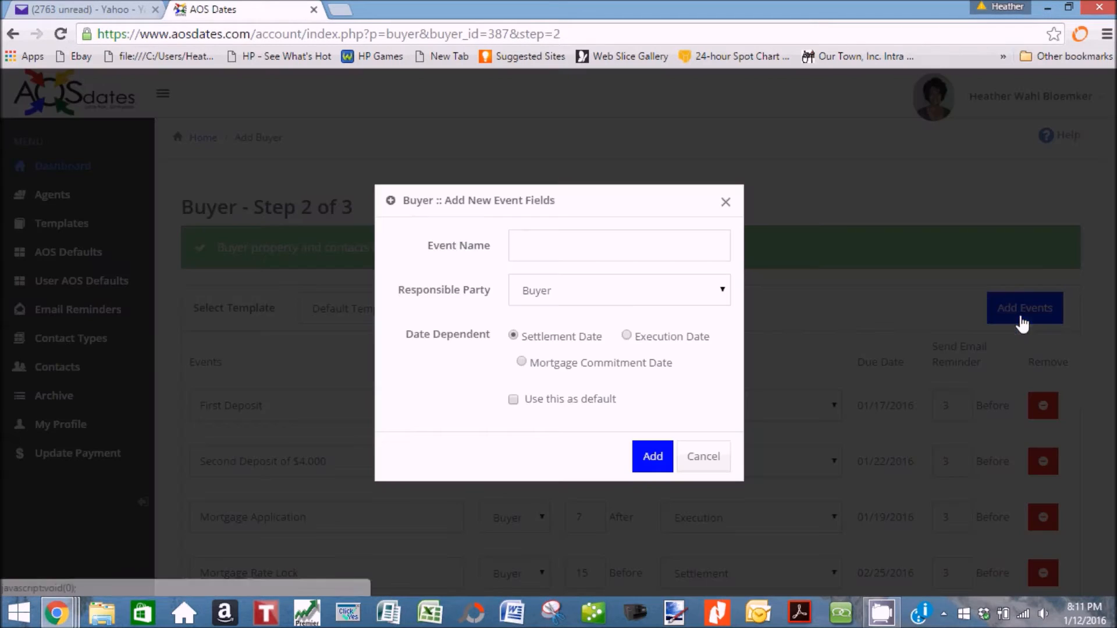
left_click(616, 247)
type("P")
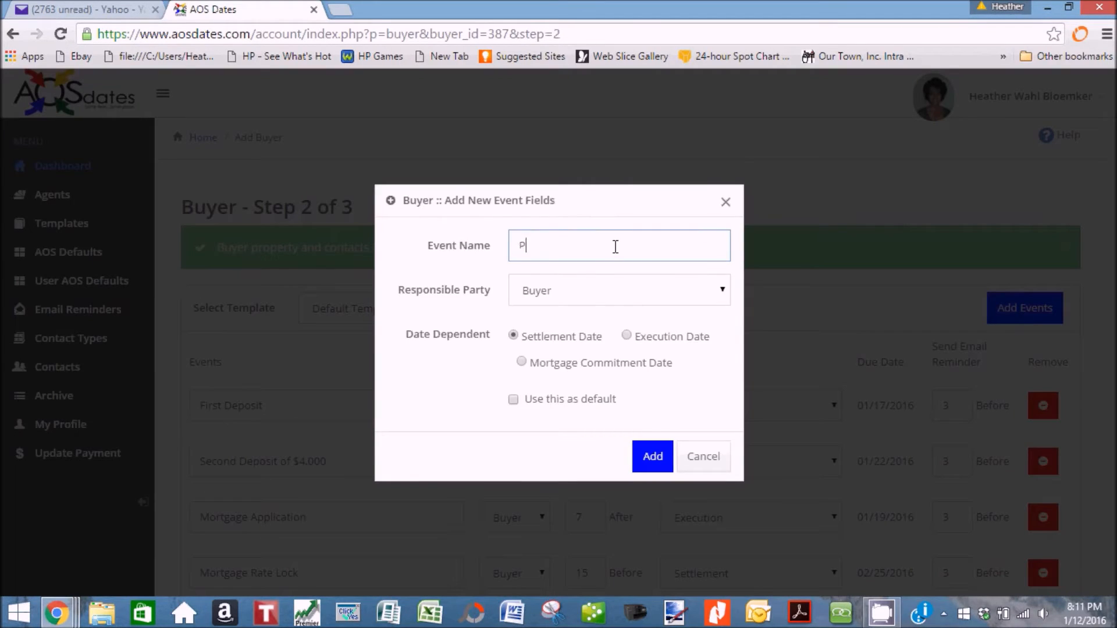
type("ool Inspection")
left_click(627, 336)
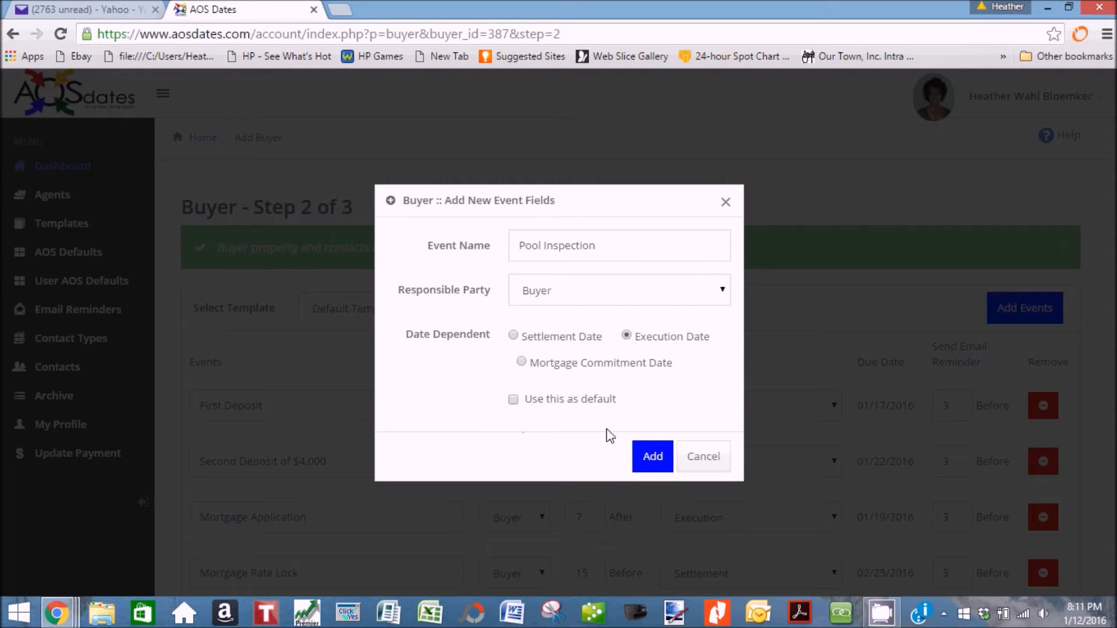
left_click(659, 463)
scroll(660, 465, "down", 7)
scroll(661, 468, "down", 6)
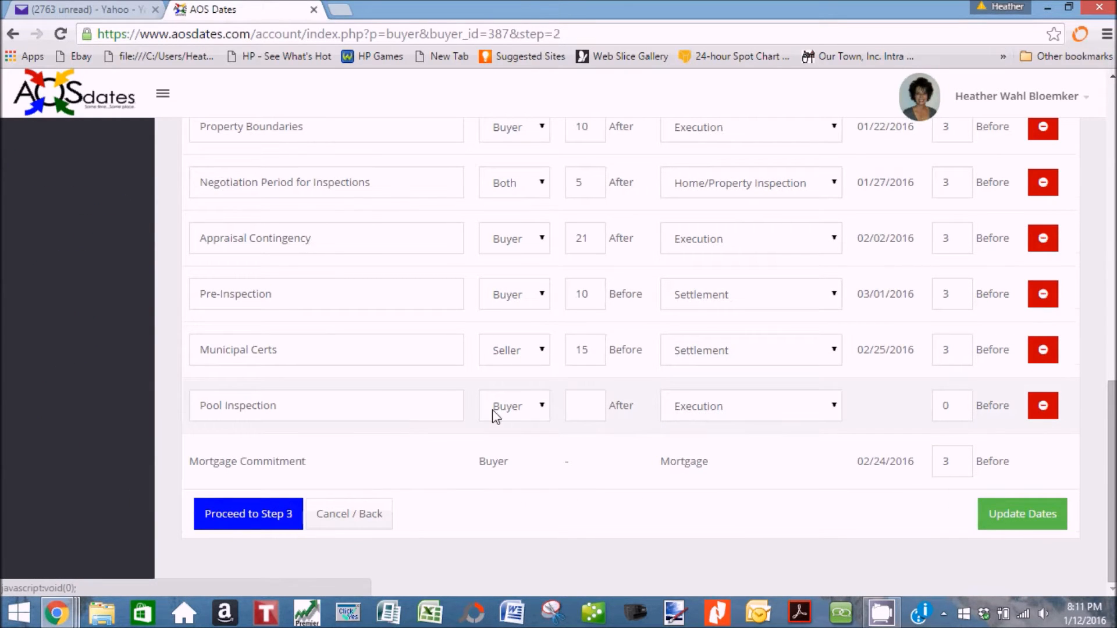
Make Pool Inspection due 5 days after Home/Property Inspection.
left_click(583, 405)
type("0")
left_click_drag(592, 406, 565, 407)
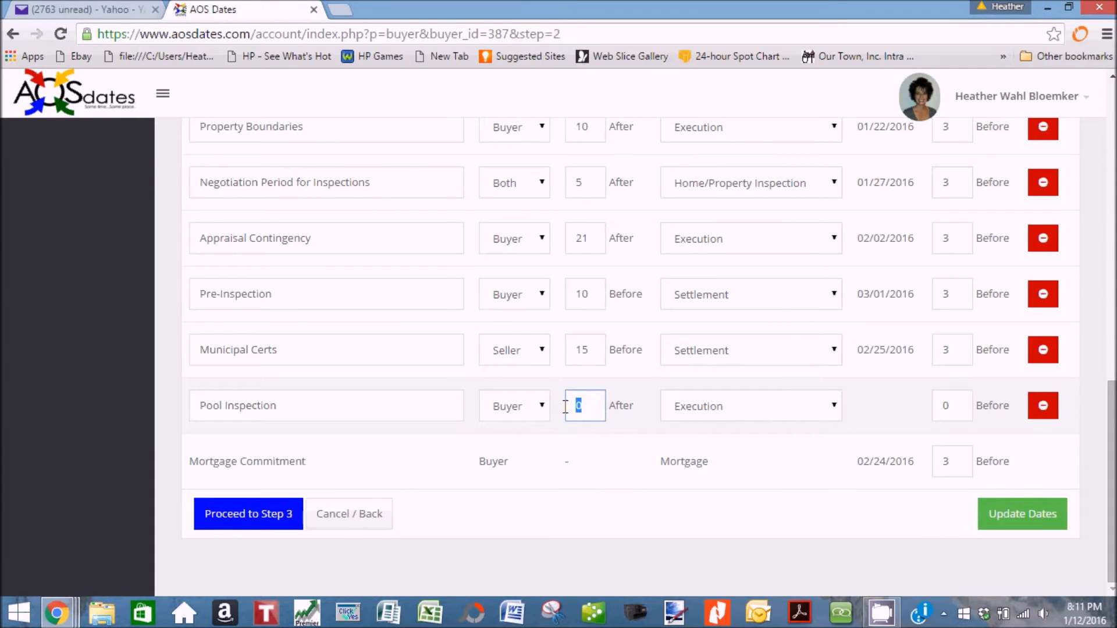
left_click(838, 410)
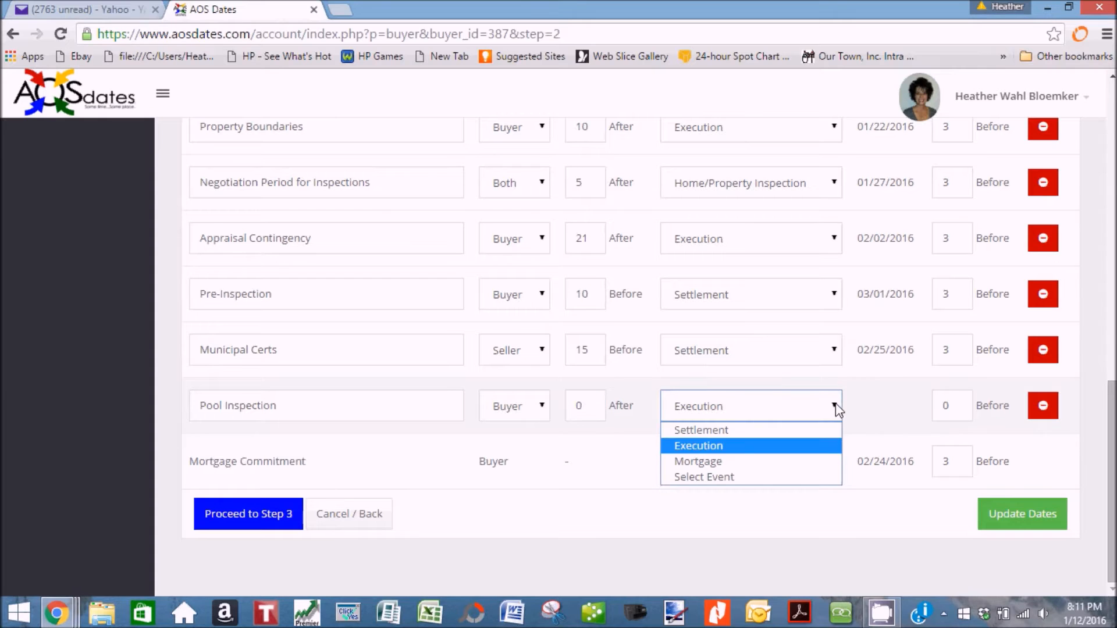
left_click(810, 479)
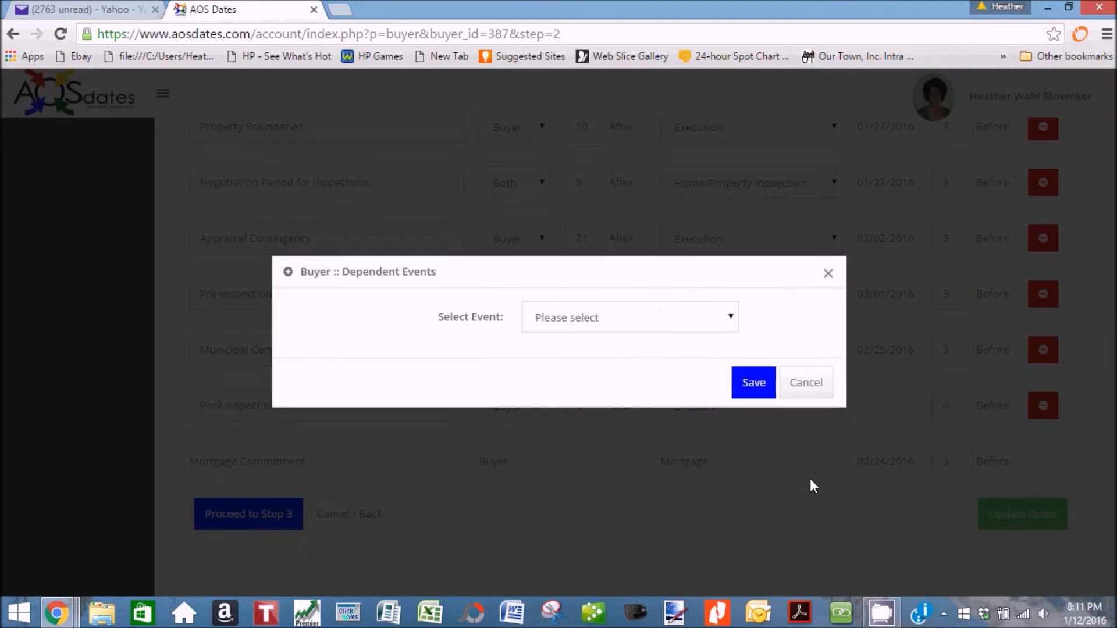
left_click(730, 322)
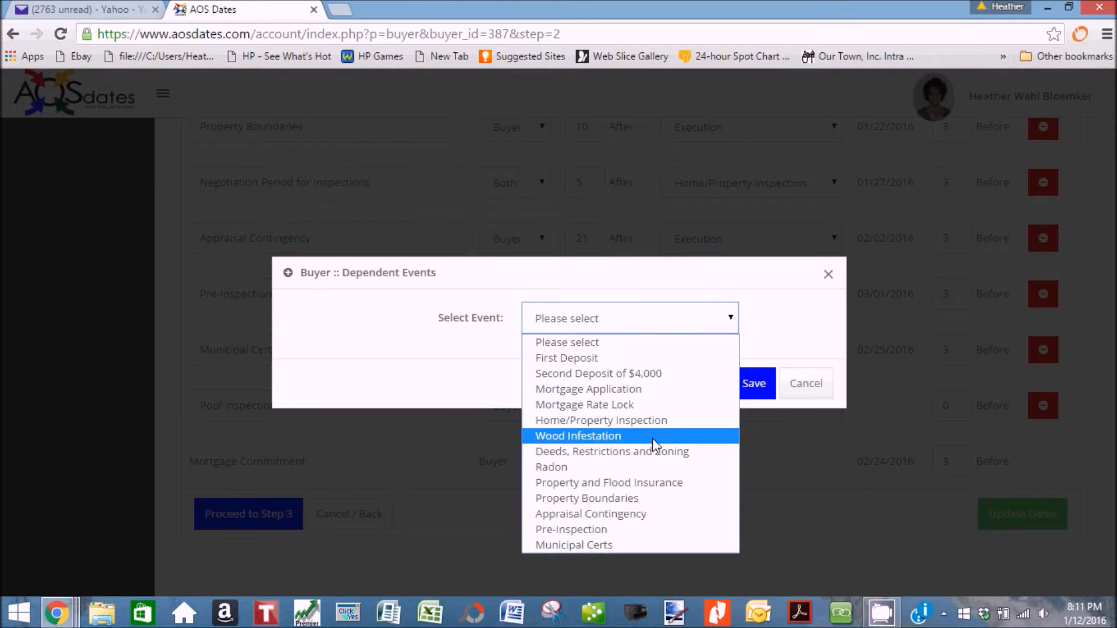
left_click(660, 422)
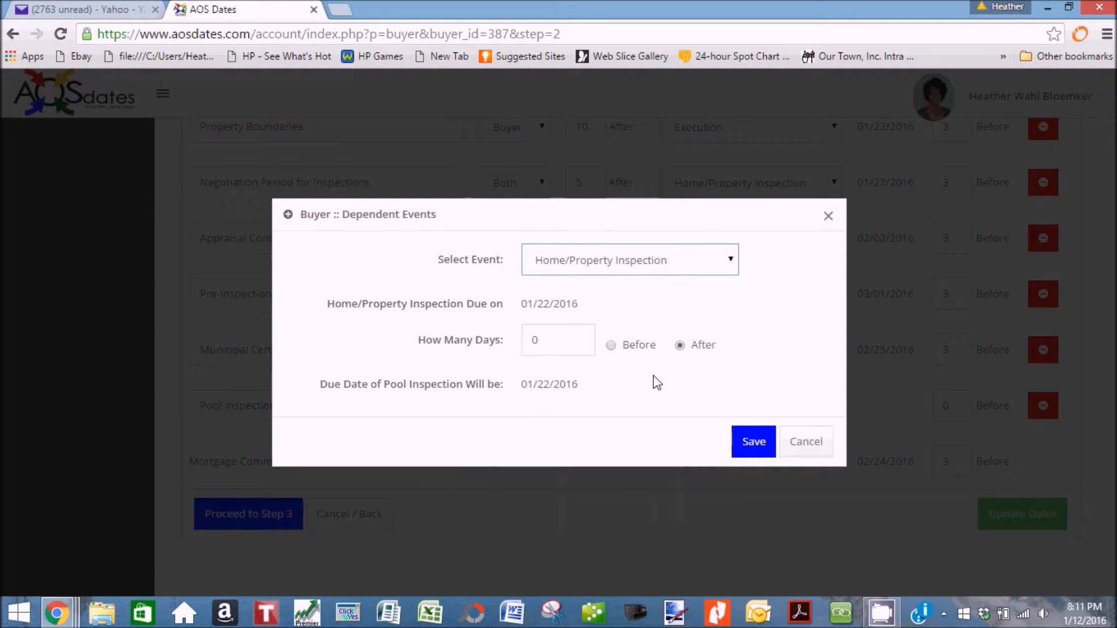
double_click(536, 339)
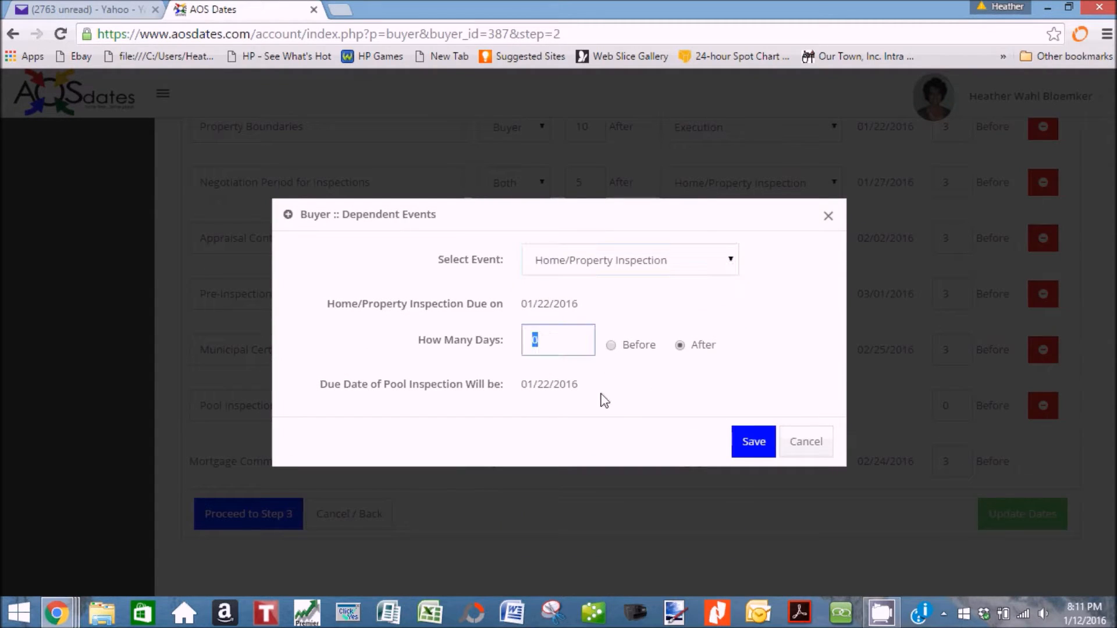
type("5")
left_click(752, 443)
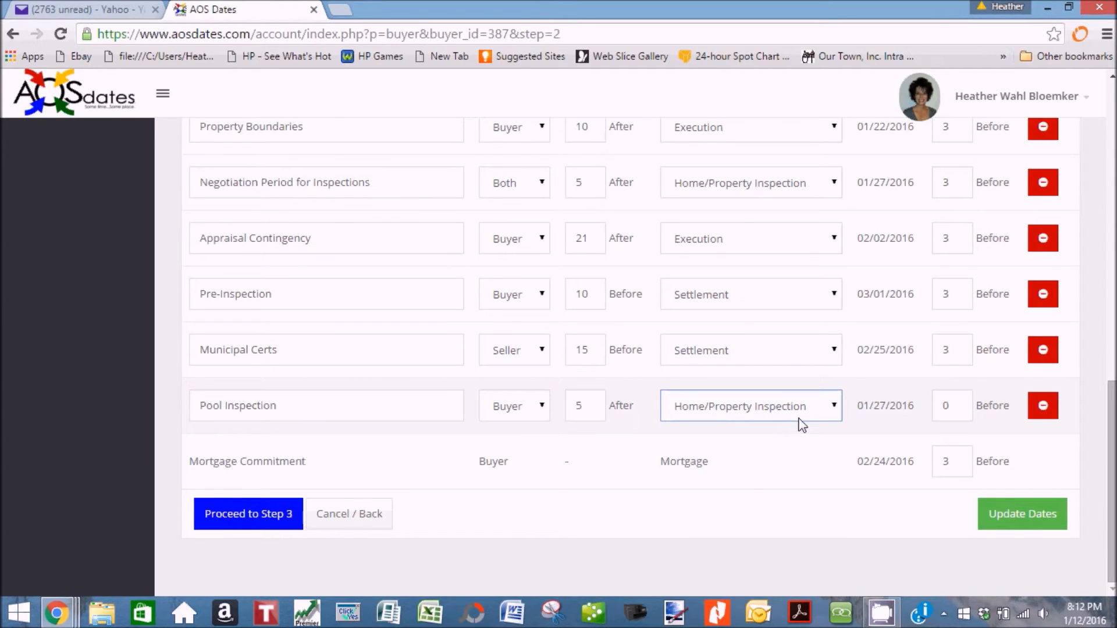
Set Pool Inspection's reminder to 3 days before and recalculate all event dates.
double_click(959, 407)
type("3")
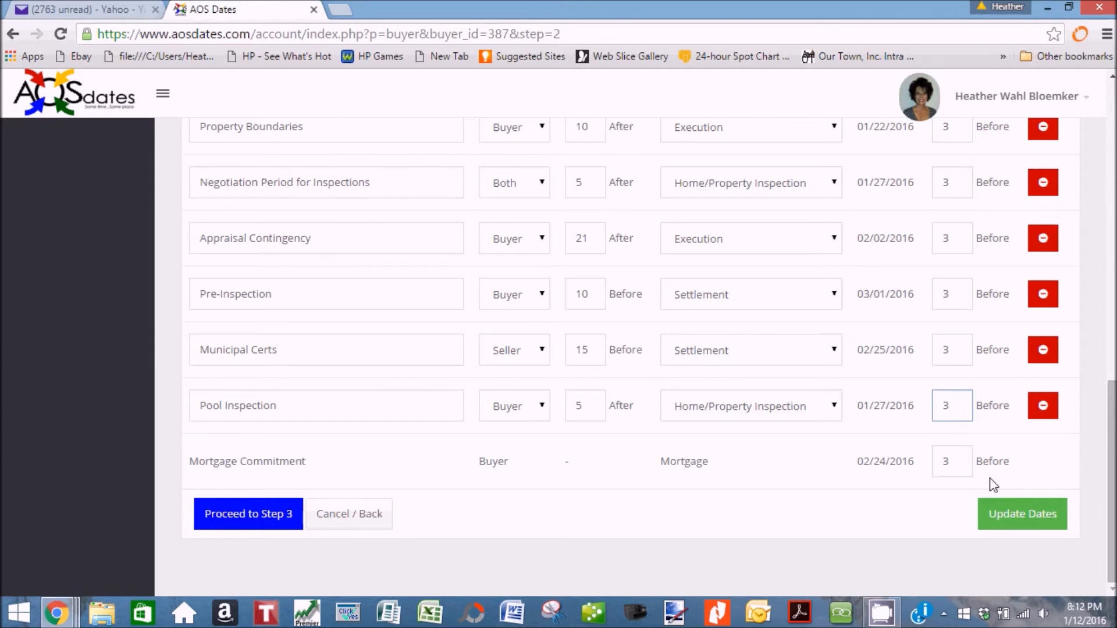
left_click(1034, 523)
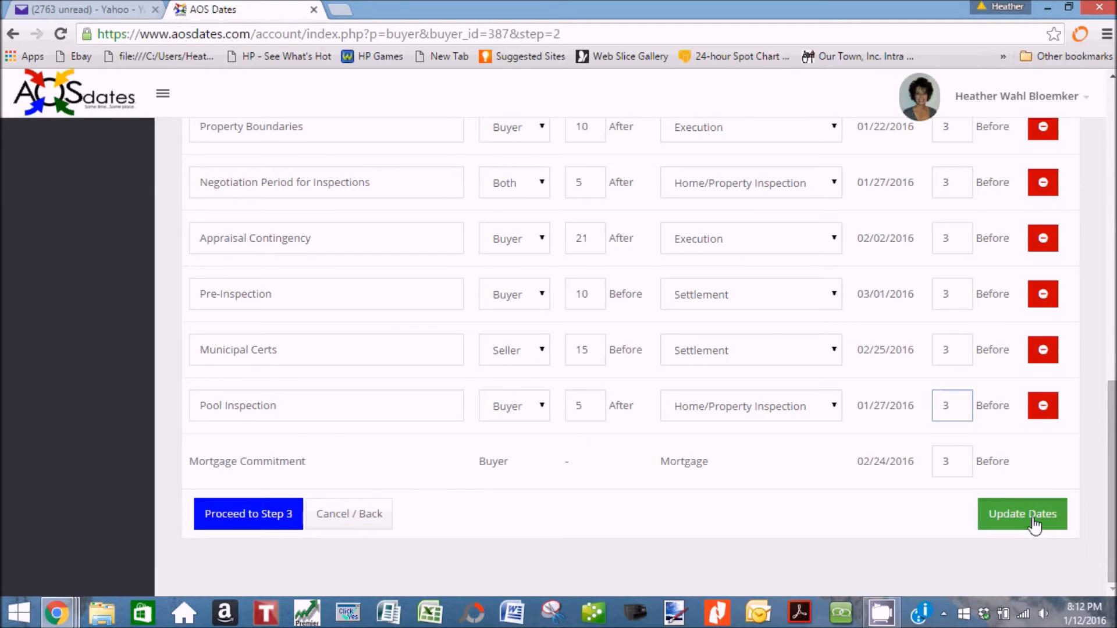
Continue to Step 3 of 3 to see the Events Summary.
scroll(883, 440, "up", 15)
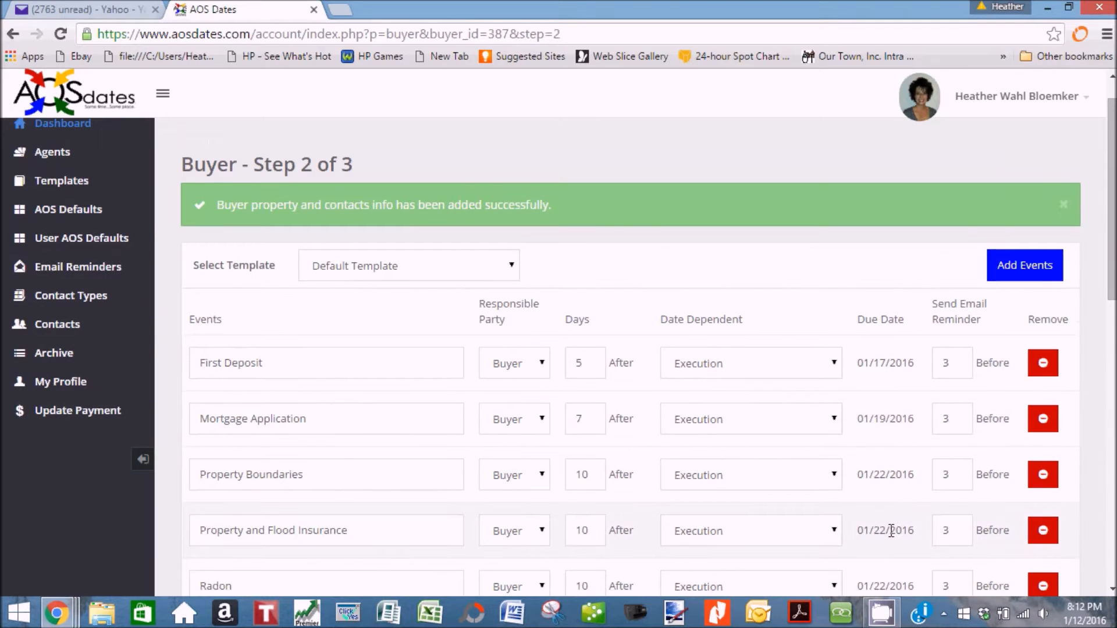
scroll(892, 528, "down", 6)
scroll(891, 522, "down", 7)
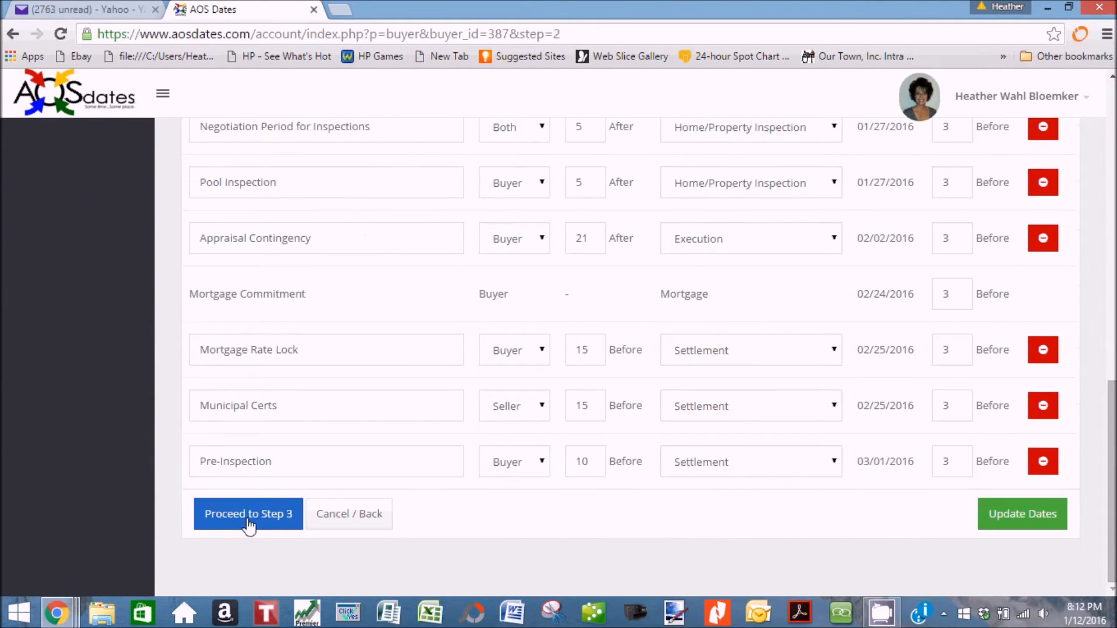
left_click(249, 514)
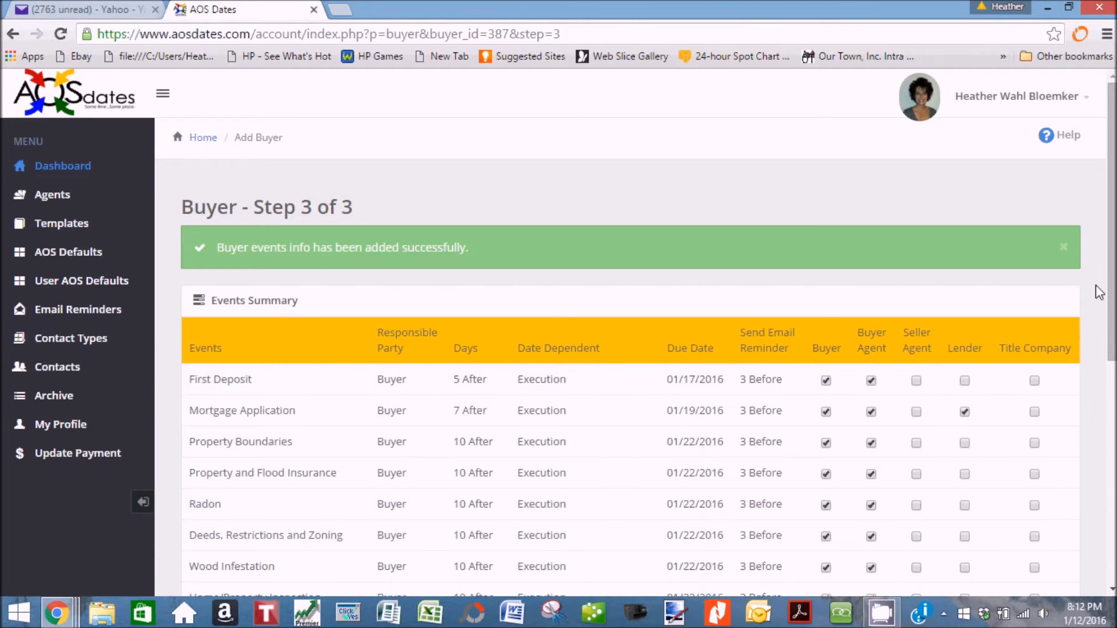
Tick buyer, buyer agent and title company reminders for the four remaining events, then complete the buyer.
left_click_drag(1108, 231, 1109, 336)
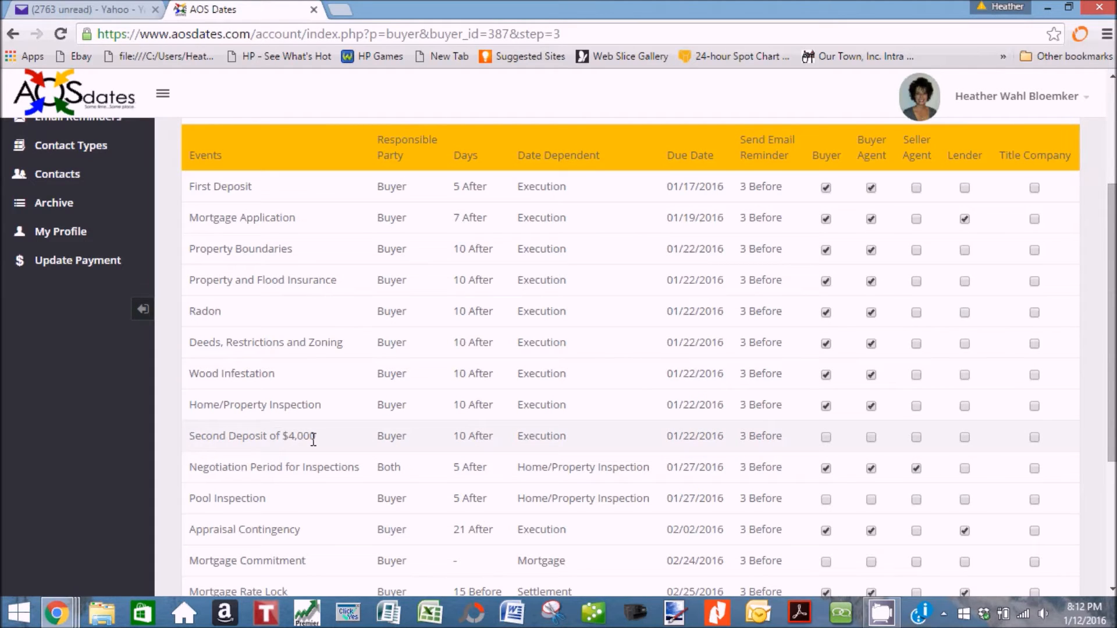
left_click(827, 437)
left_click(871, 437)
left_click(826, 501)
scroll(873, 506, "down", 1)
left_click(826, 480)
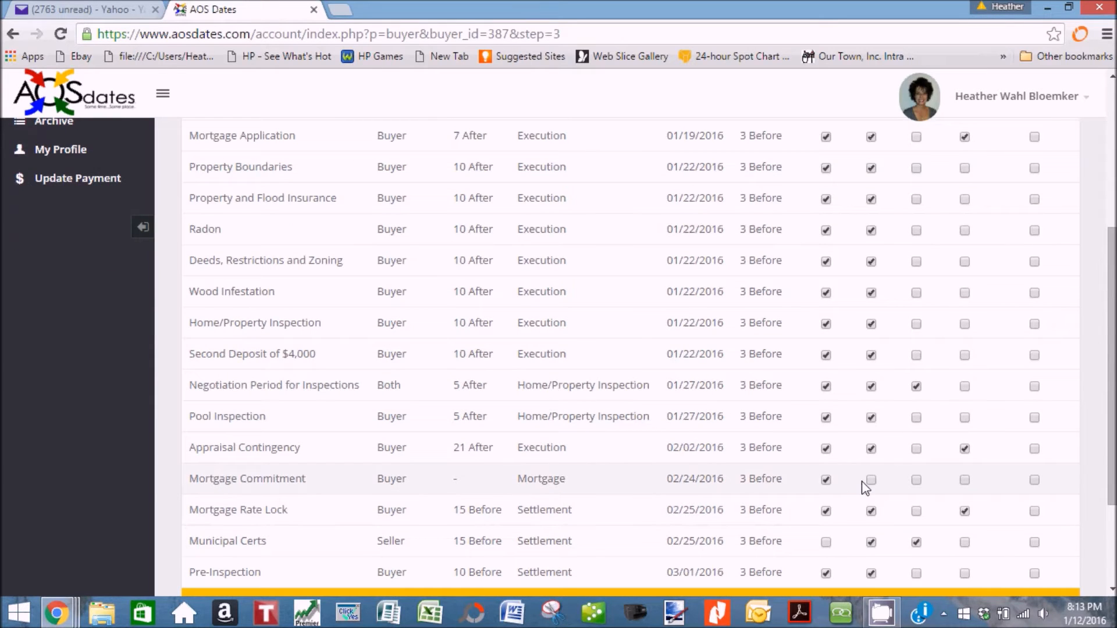
scroll(958, 494, "down", 1)
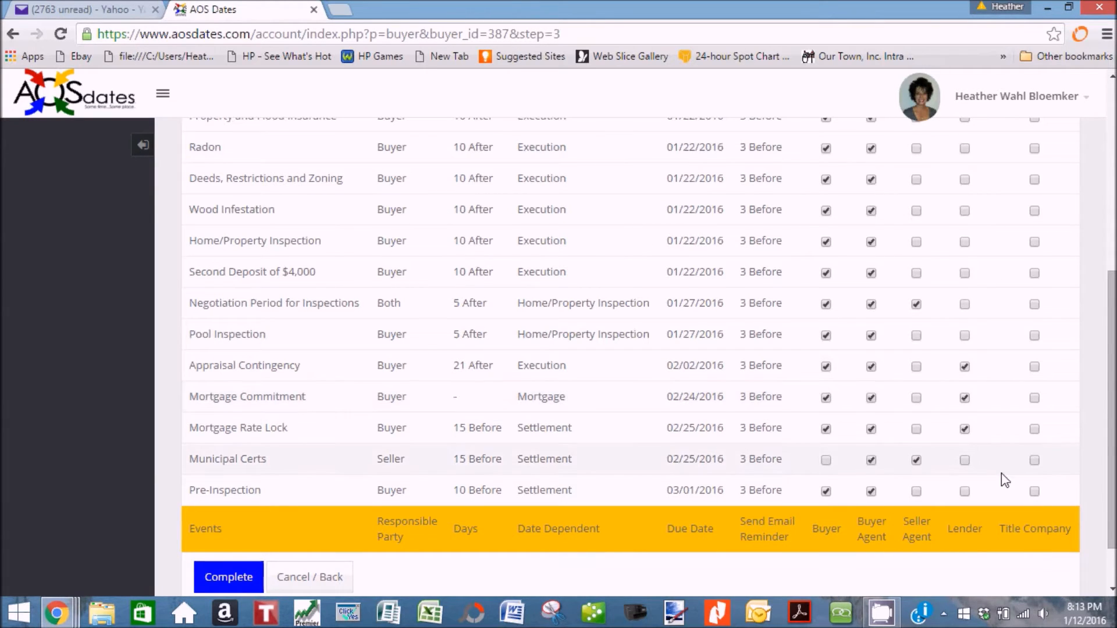
left_click(1034, 461)
left_click(227, 578)
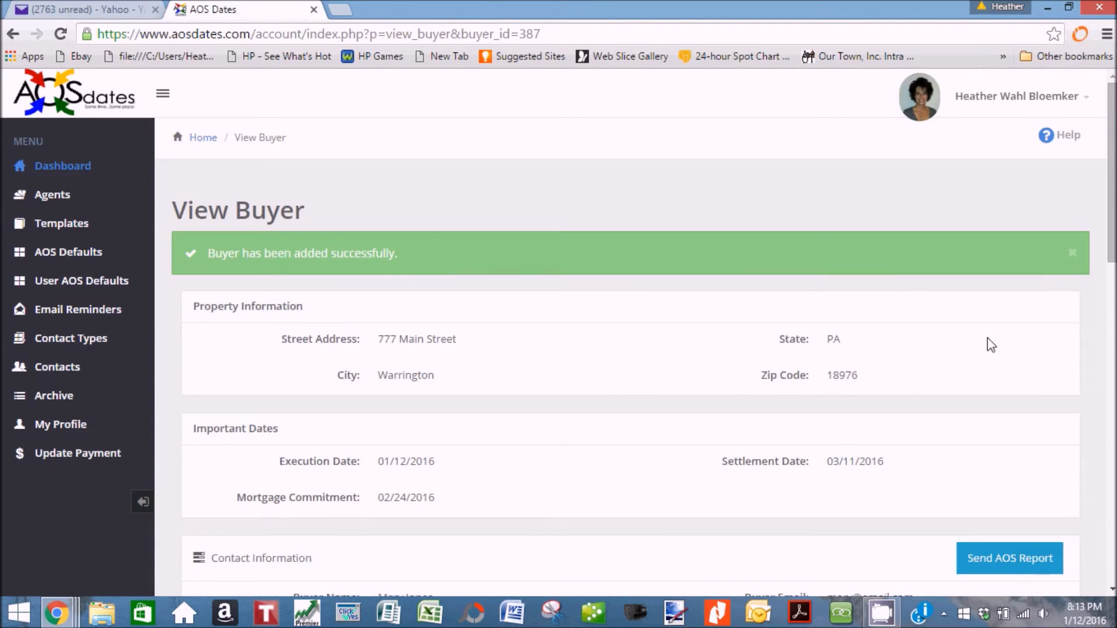
scroll(981, 339, "down", 1)
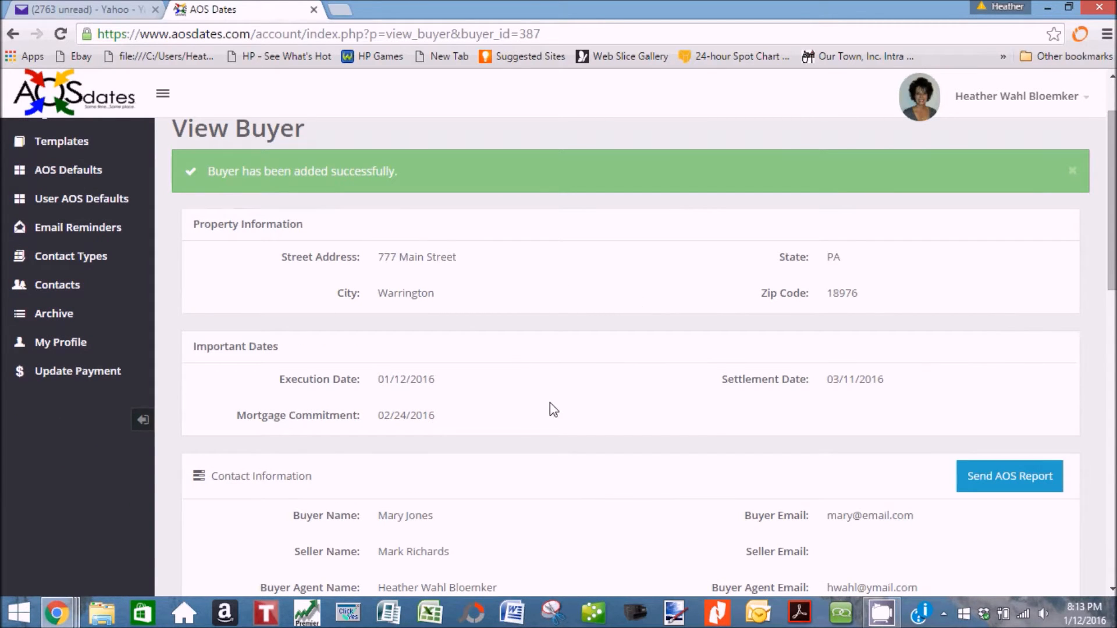
scroll(661, 420, "down", 3)
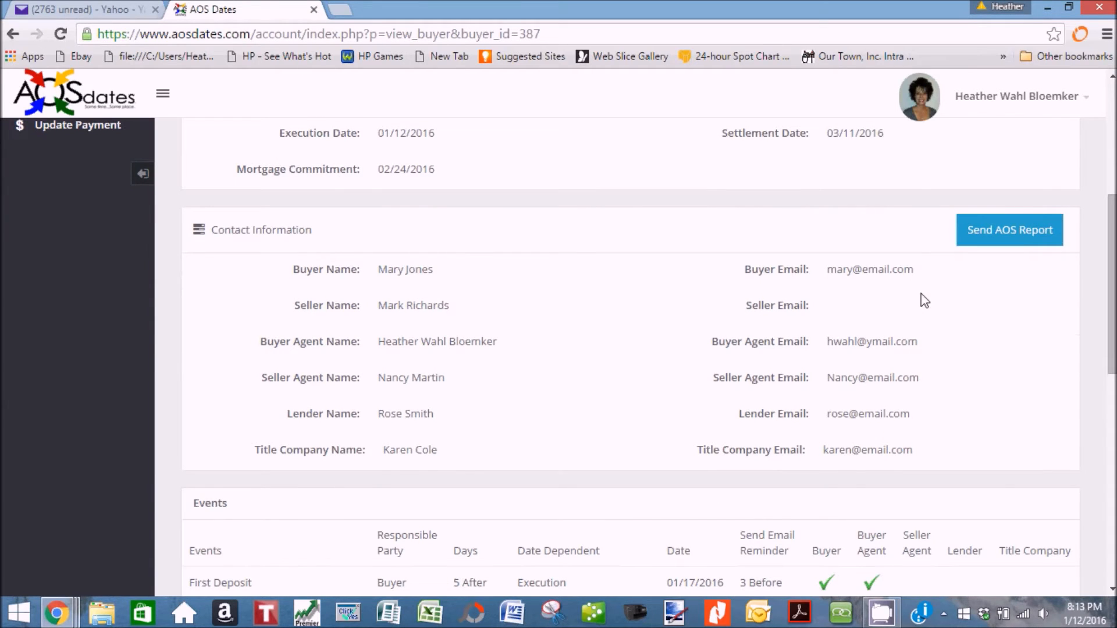
scroll(953, 432, "down", 2)
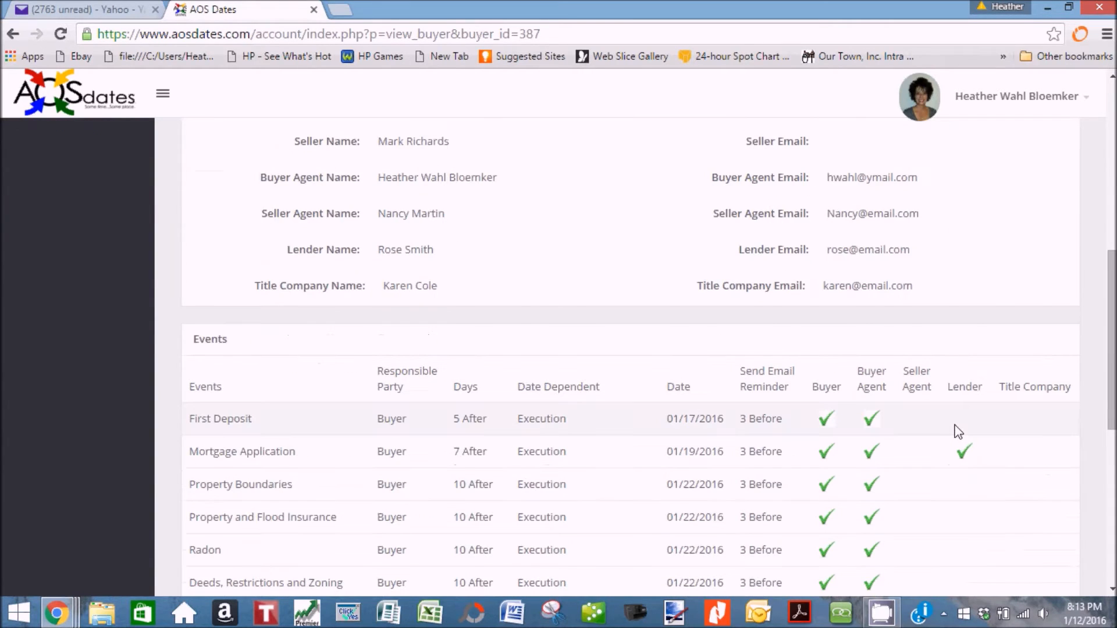
scroll(956, 432, "down", 1)
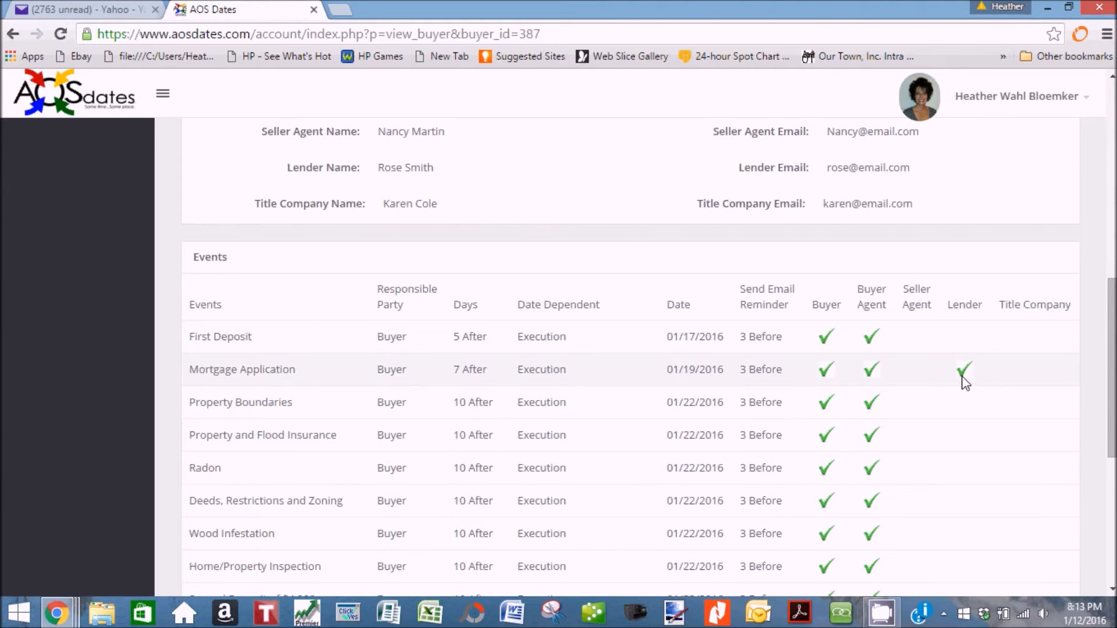
scroll(965, 384, "down", 5)
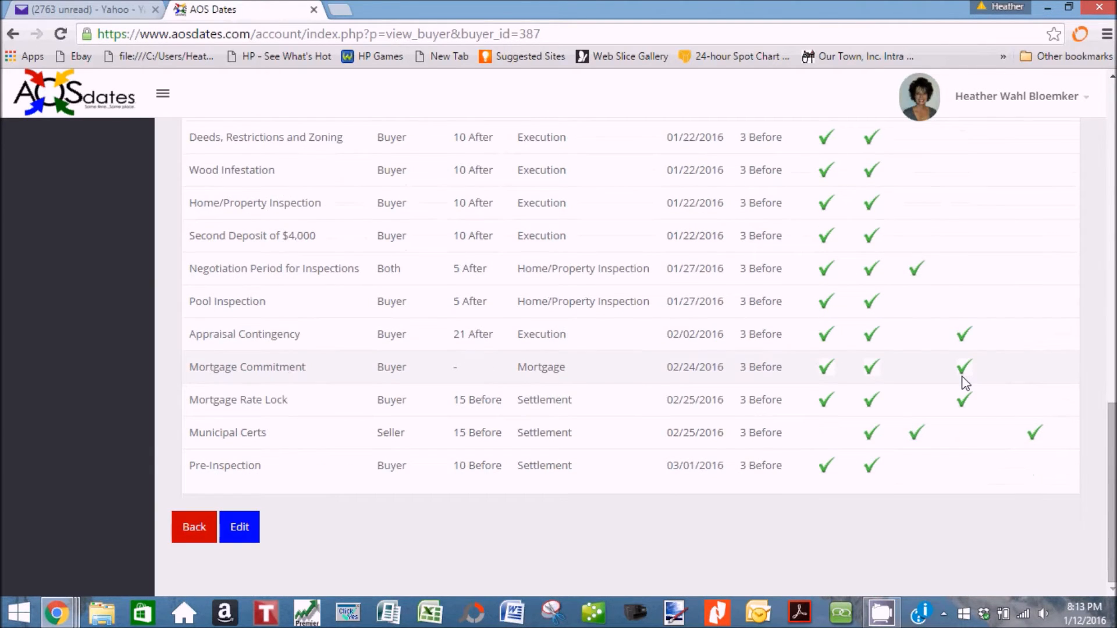
scroll(966, 384, "up", 10)
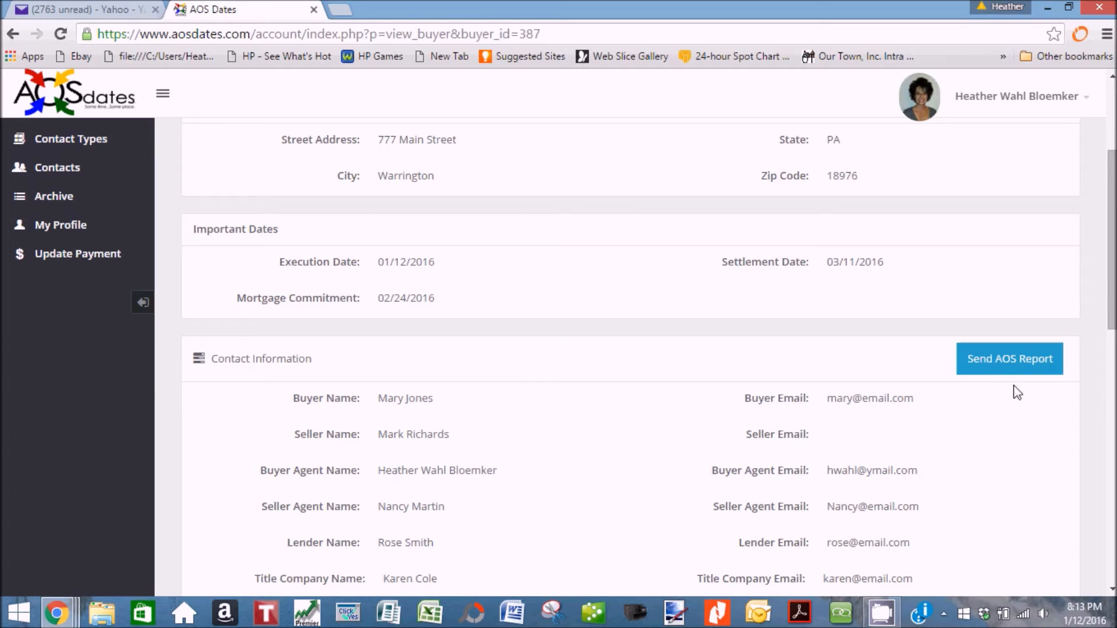
Email the AOS Report to the buyer agent only, then switch to the Yahoo Mail inbox.
left_click(1013, 367)
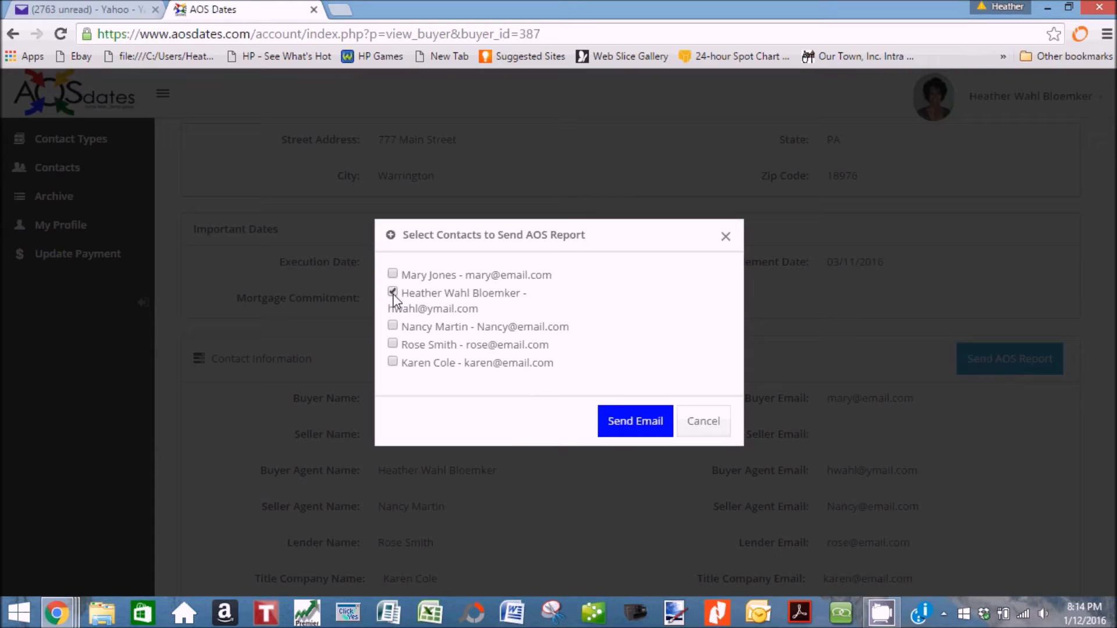
left_click(623, 428)
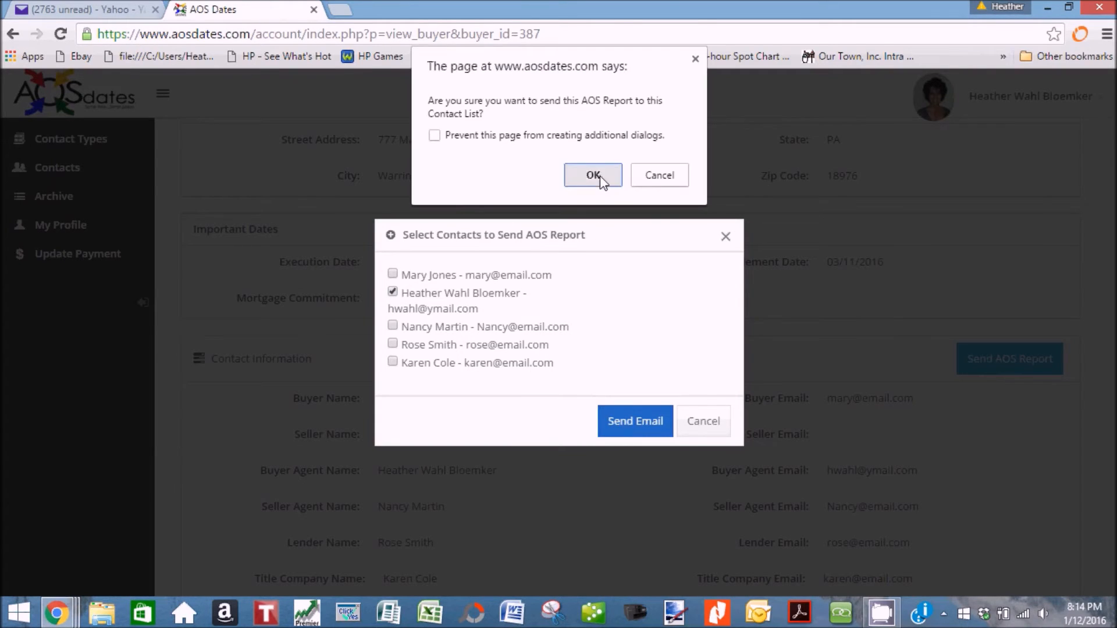
left_click(599, 175)
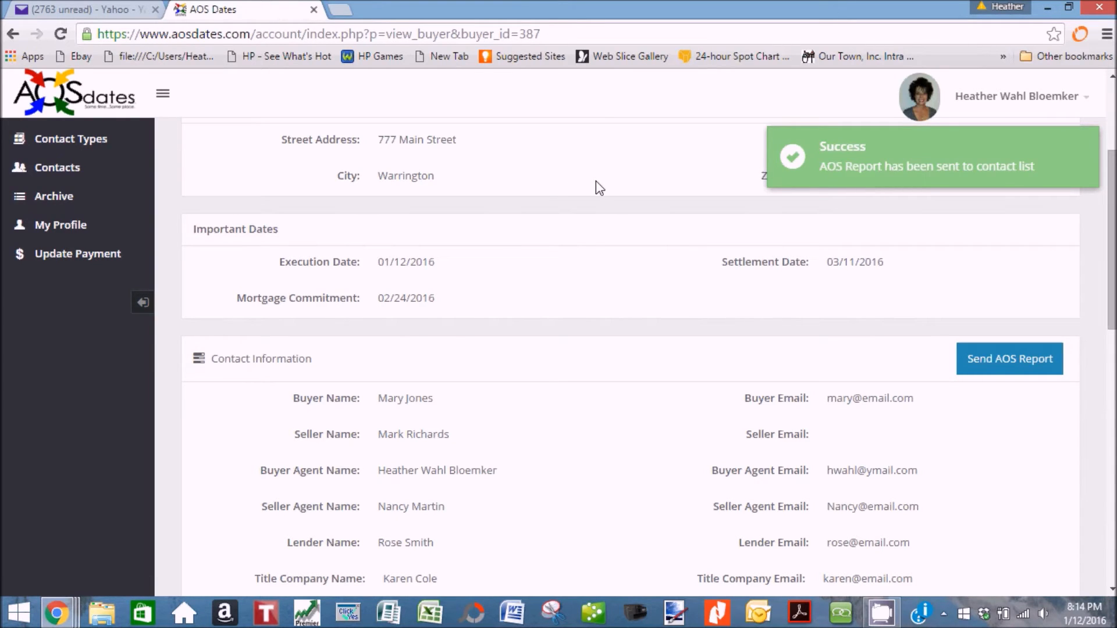
left_click(59, 11)
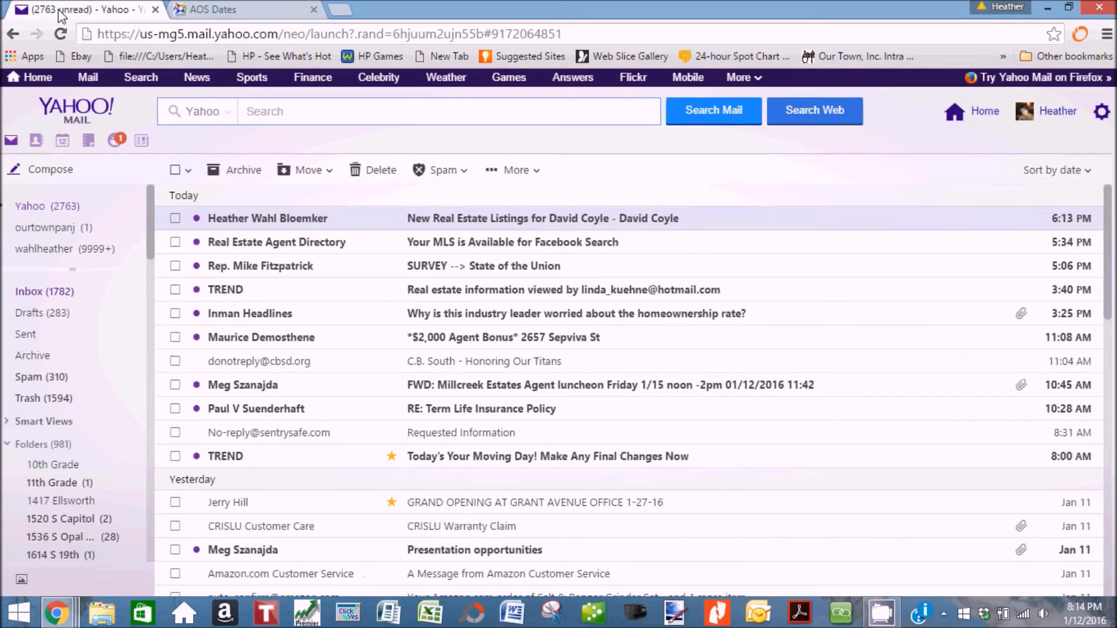
Refresh the inbox and read the 777 Main Street email's buyer and seller timelines.
left_click(134, 294)
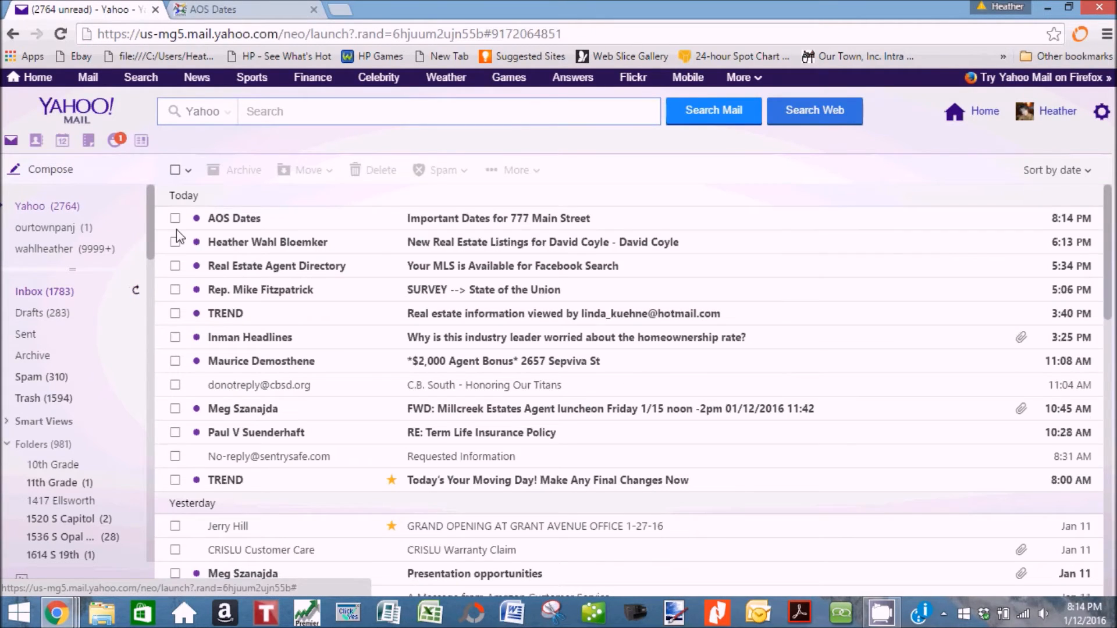
left_click(474, 221)
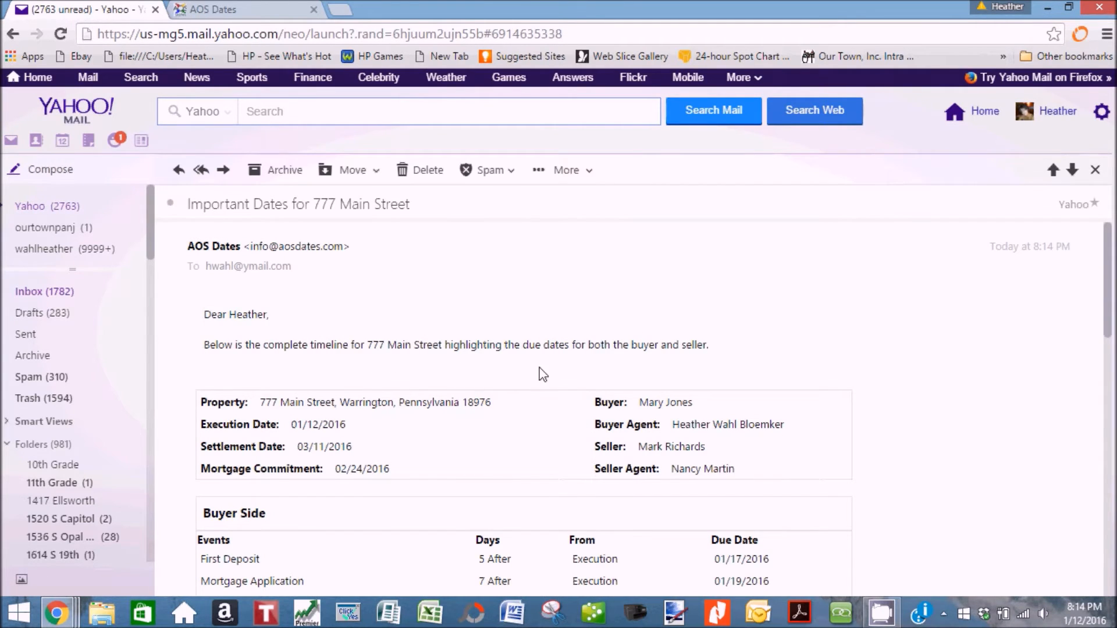
scroll(922, 375, "down", 1)
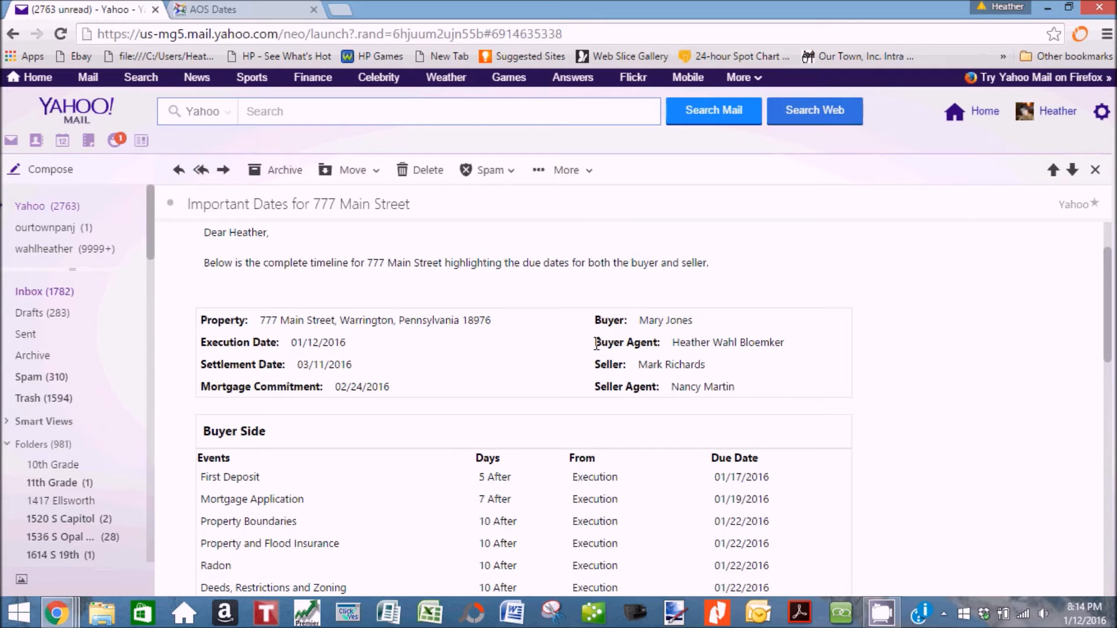
scroll(879, 414, "down", 1)
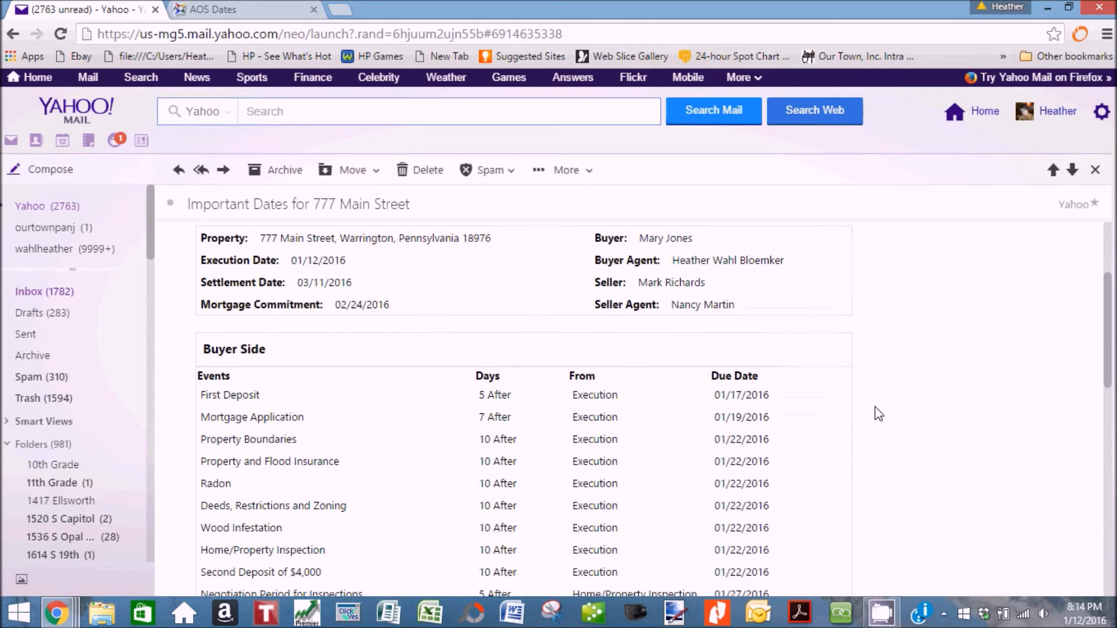
scroll(879, 415, "down", 1)
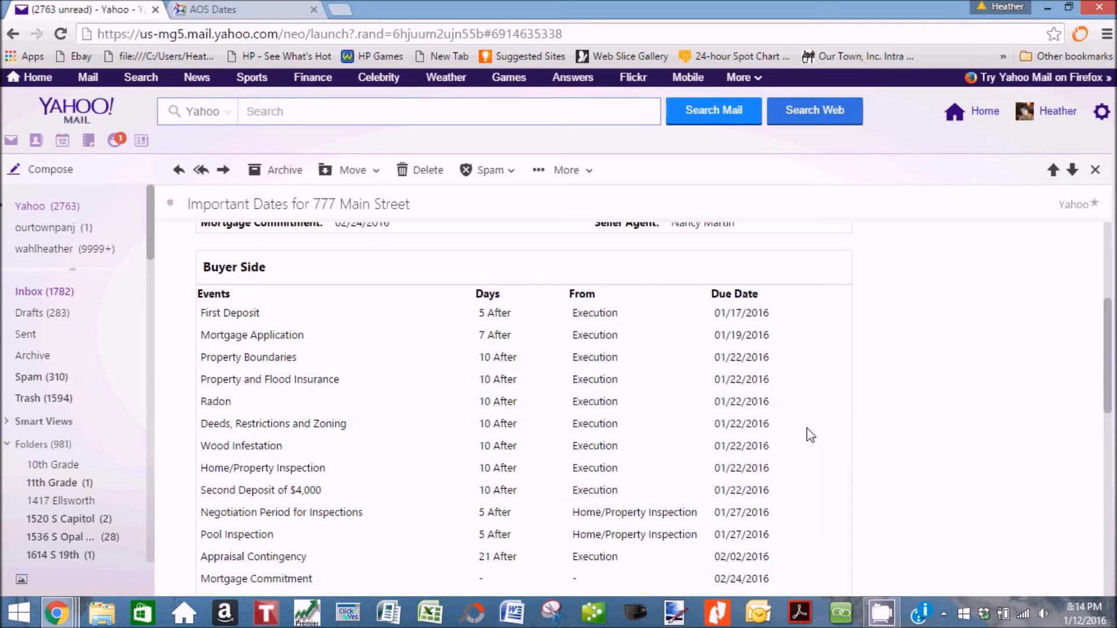
scroll(810, 433, "down", 4)
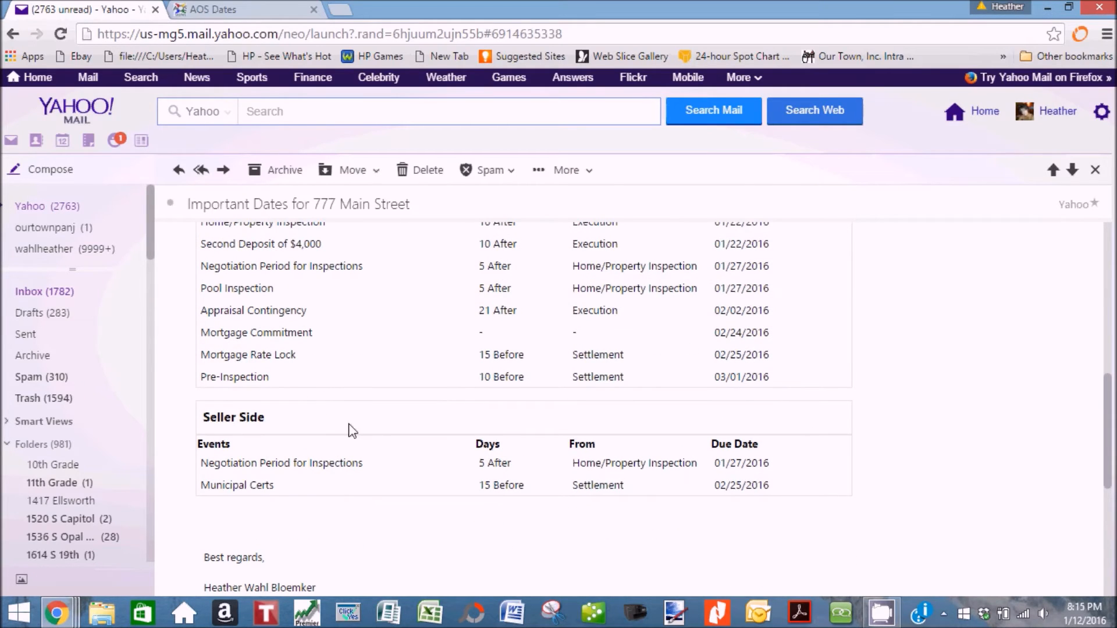
scroll(424, 481, "up", 10)
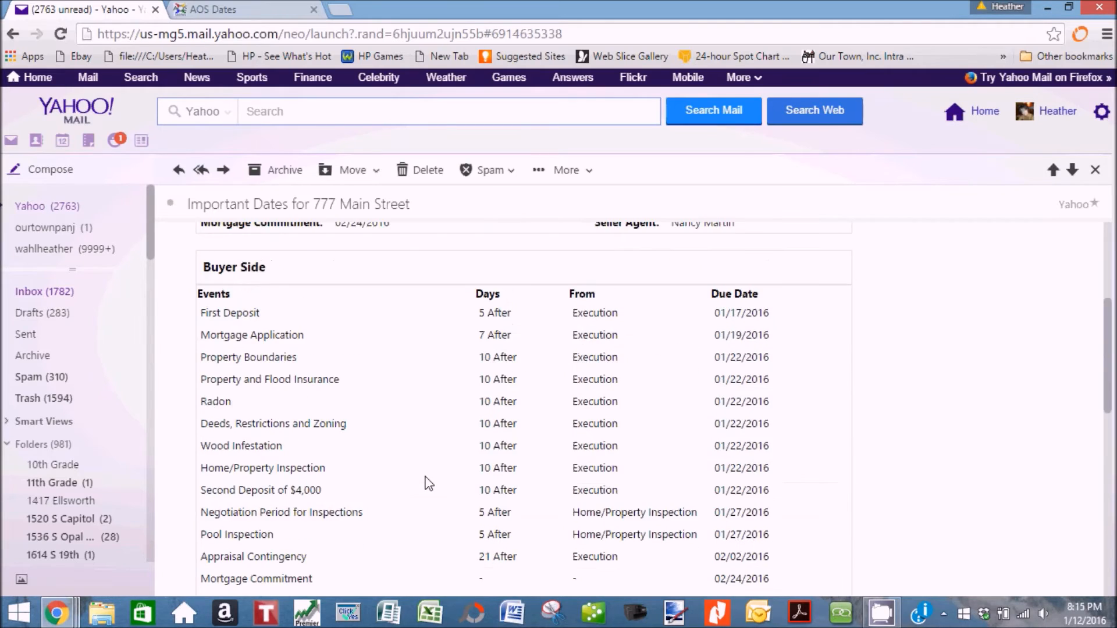
Return to AOS Dates and show the Dashboard listing the three buyer-agent transactions.
left_click(265, 10)
scroll(682, 400, "up", 2)
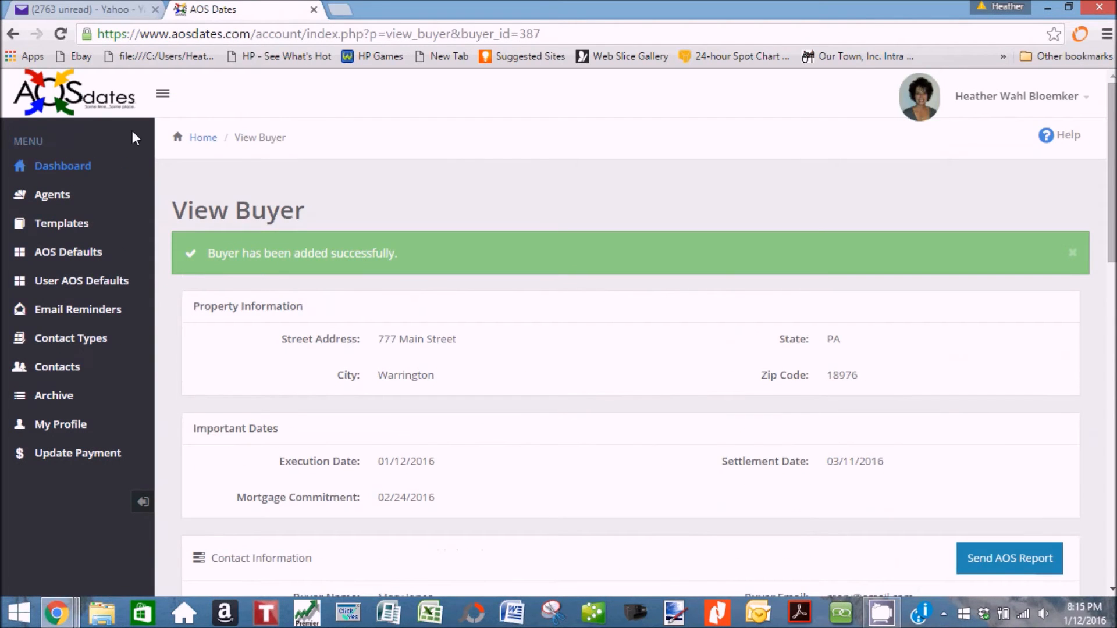
left_click(75, 168)
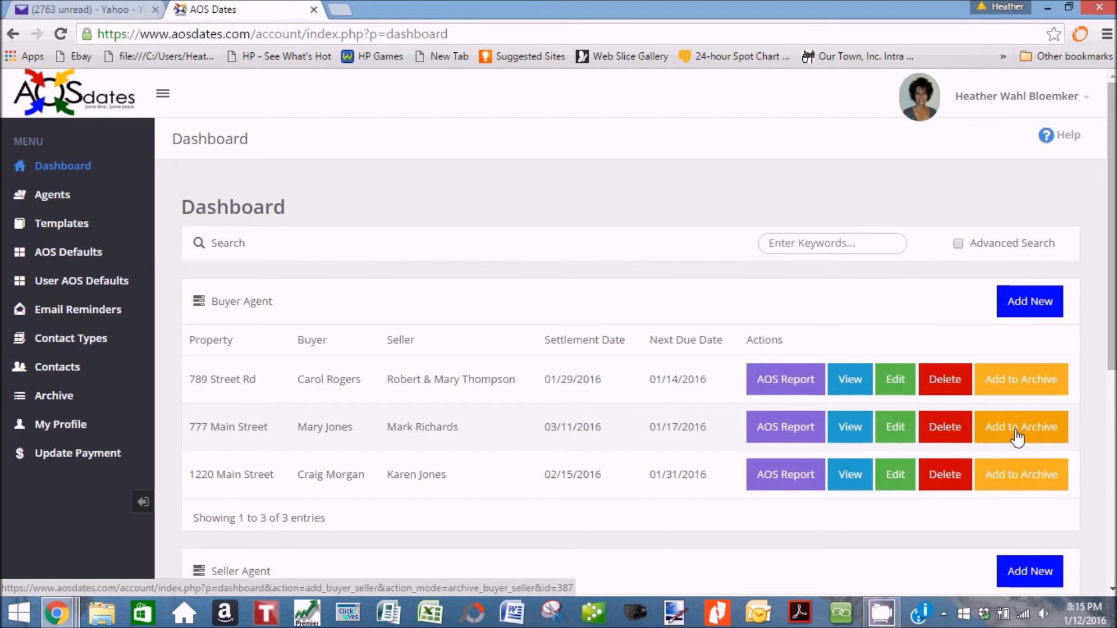
left_click(1016, 437)
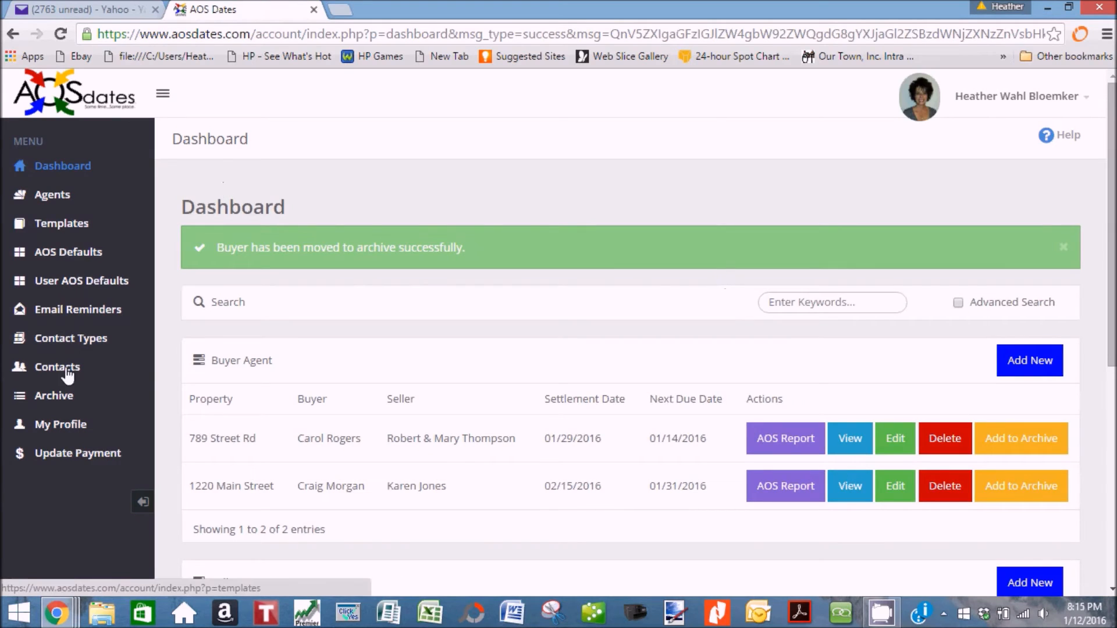
left_click(55, 398)
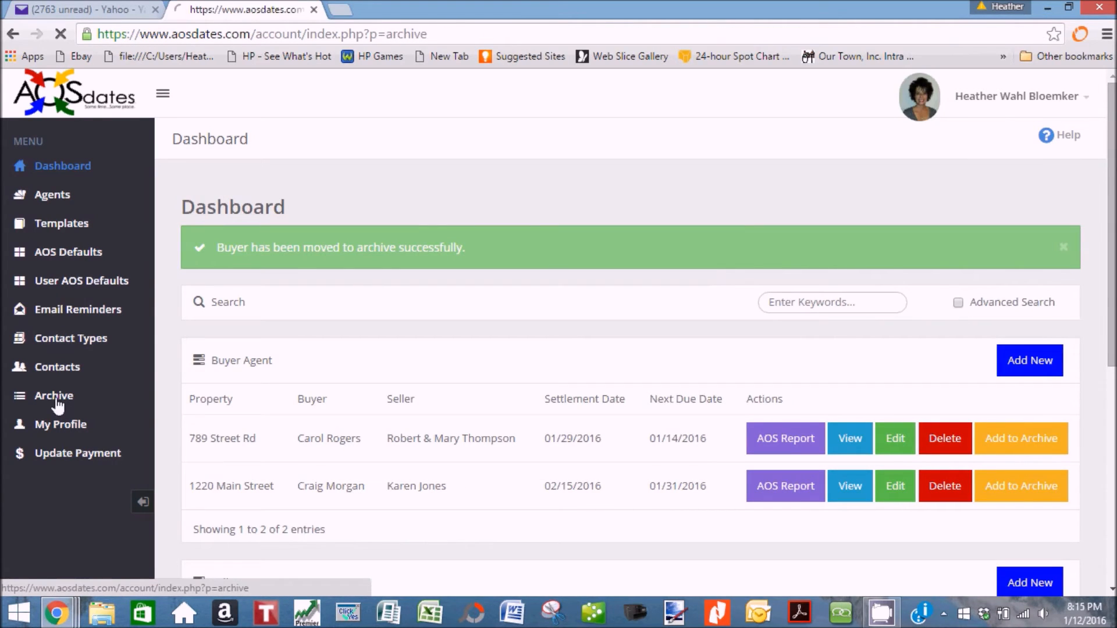
scroll(523, 389, "down", 4)
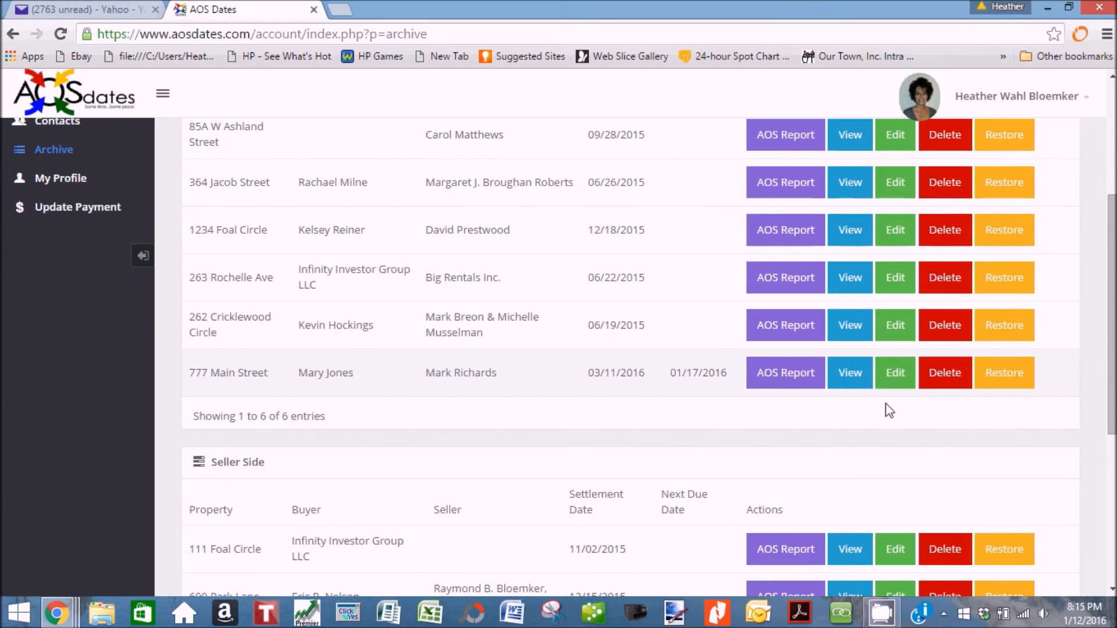
left_click(1005, 381)
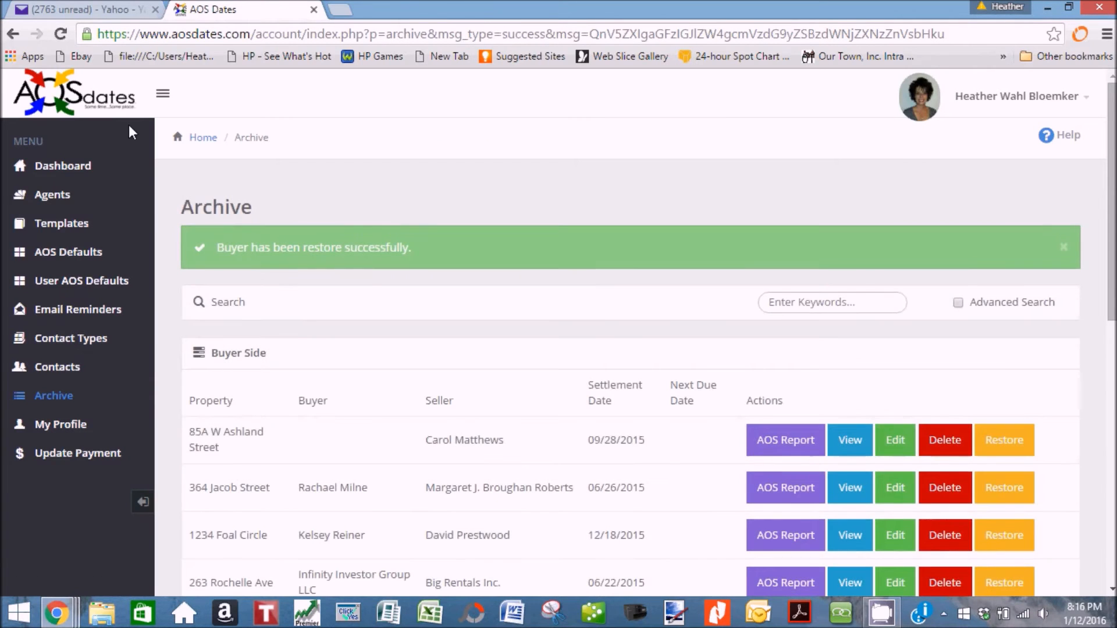
left_click(67, 169)
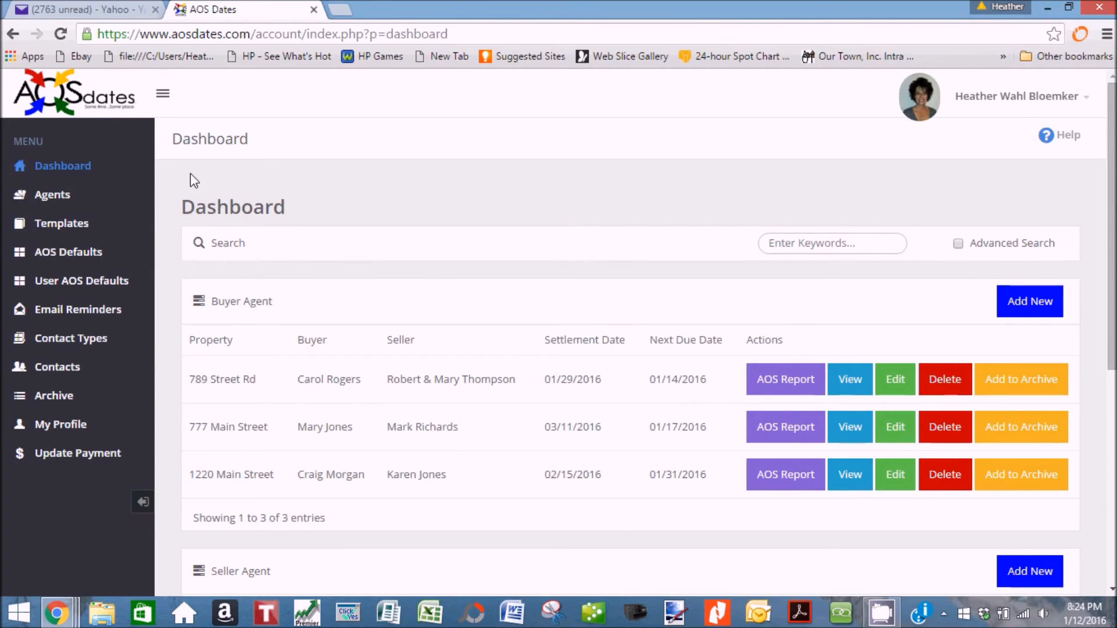
Add a new template named 'Sample Template' from the Templates page.
left_click(81, 231)
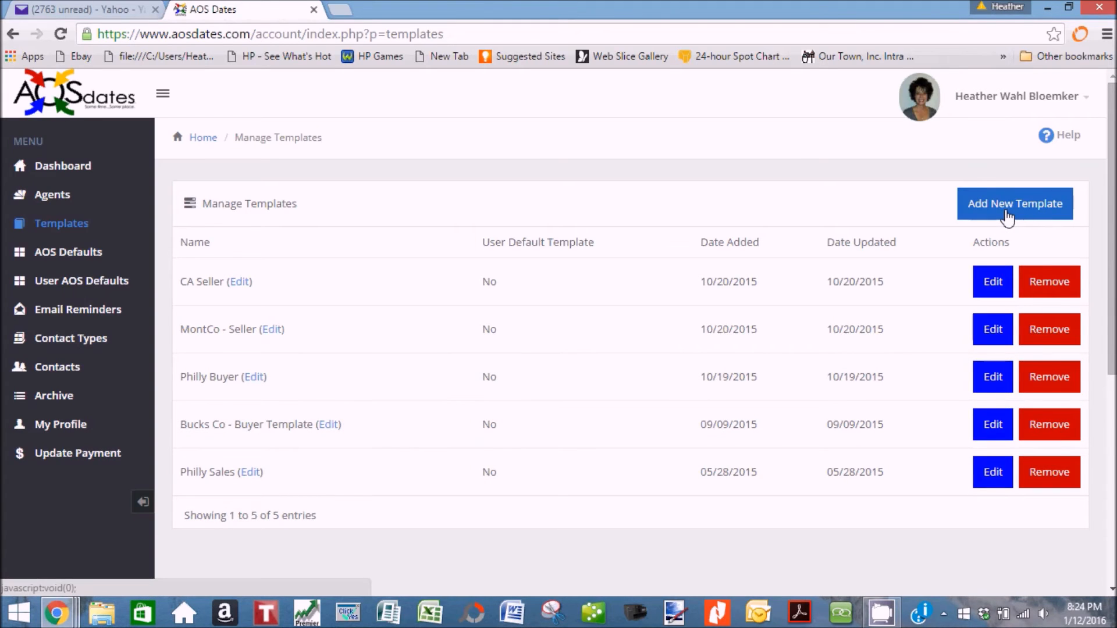
left_click(1008, 218)
left_click(578, 319)
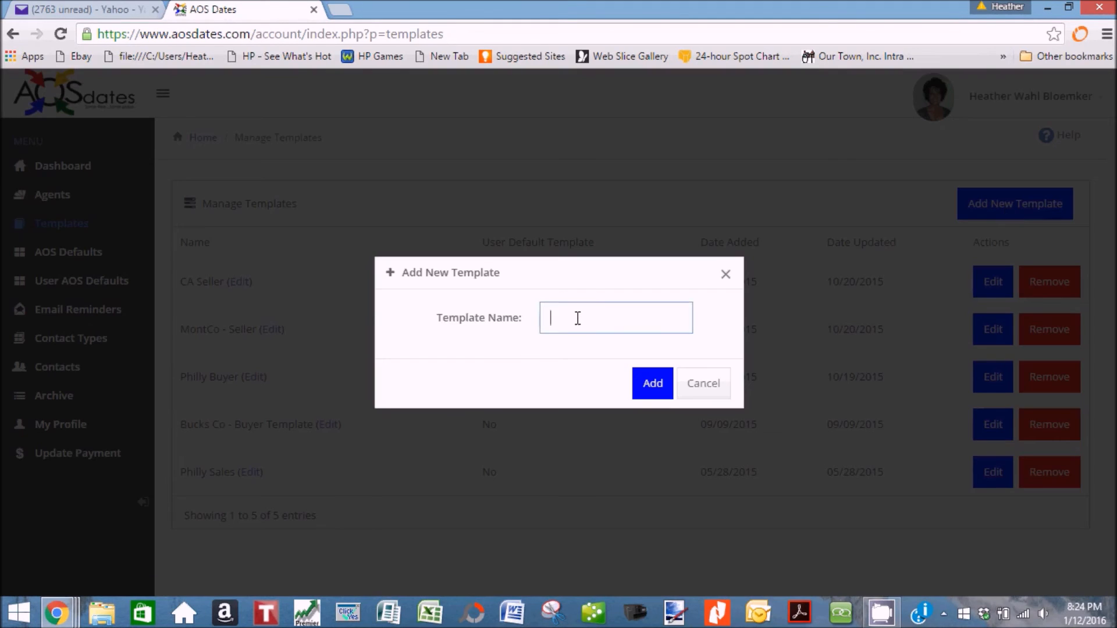
type("Tes")
key("BackSpace")
key("BackSpace")
key("BackSpace")
type("Sample Template")
left_click(650, 382)
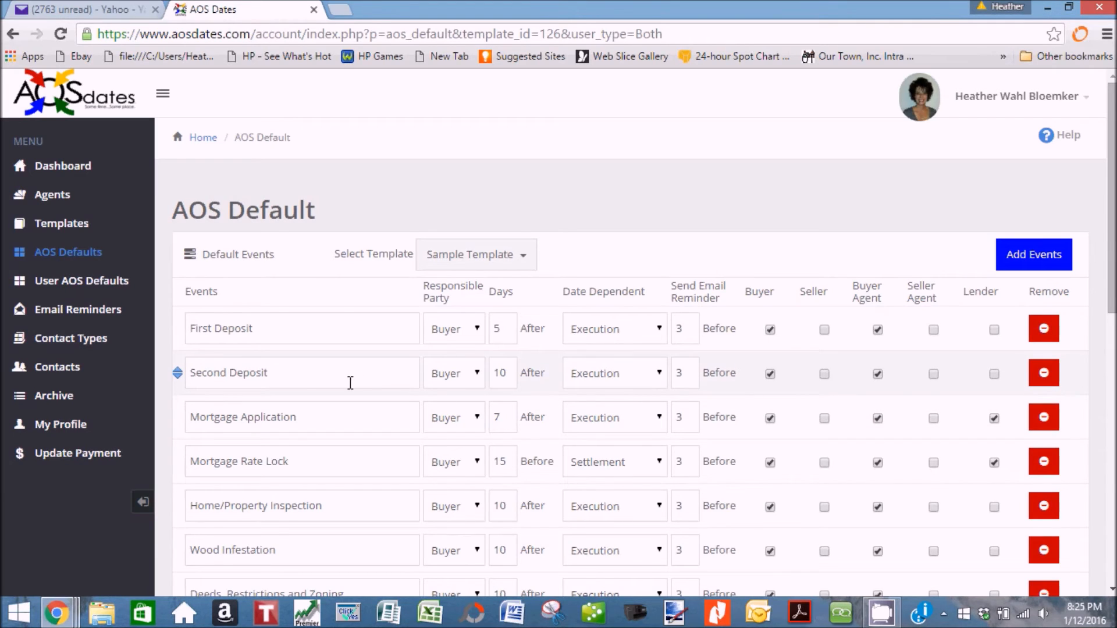
Replace 'First' with 'Escrow' in First Deposit and delete 'Property' from Home/Property Inspection.
double_click(200, 321)
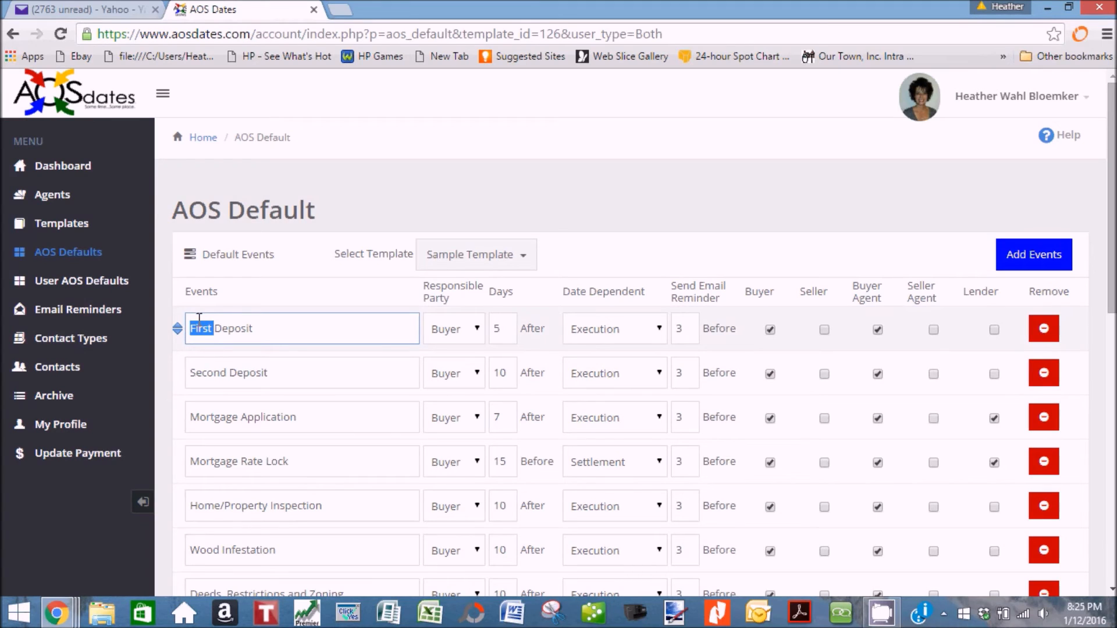
type("Escrow")
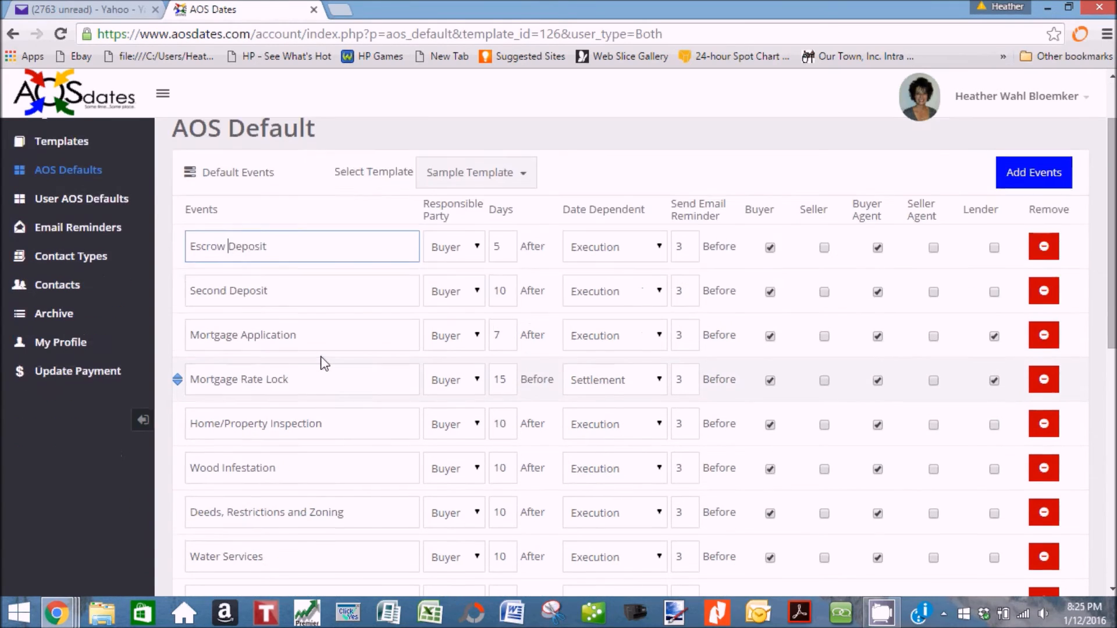
scroll(323, 363, "down", 3)
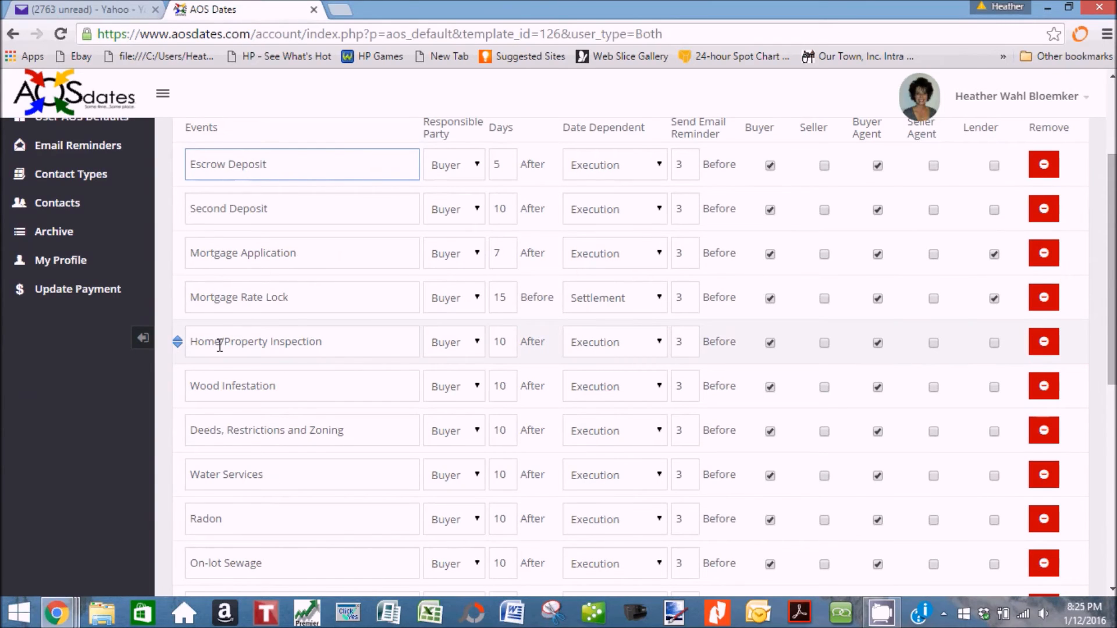
left_click_drag(222, 341, 273, 342)
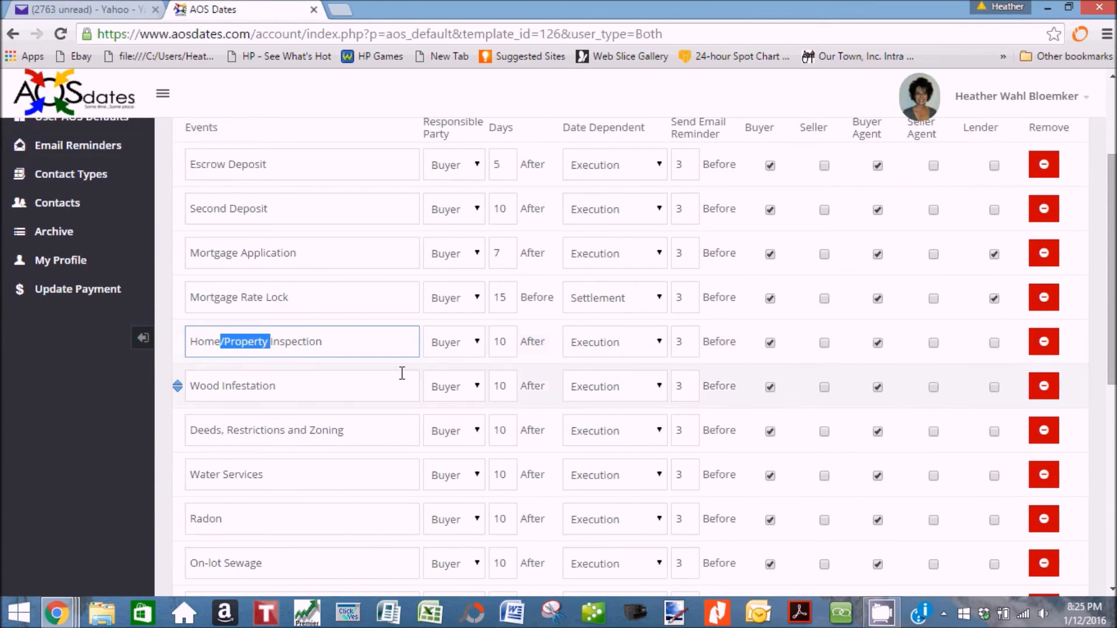
key("BackSpace")
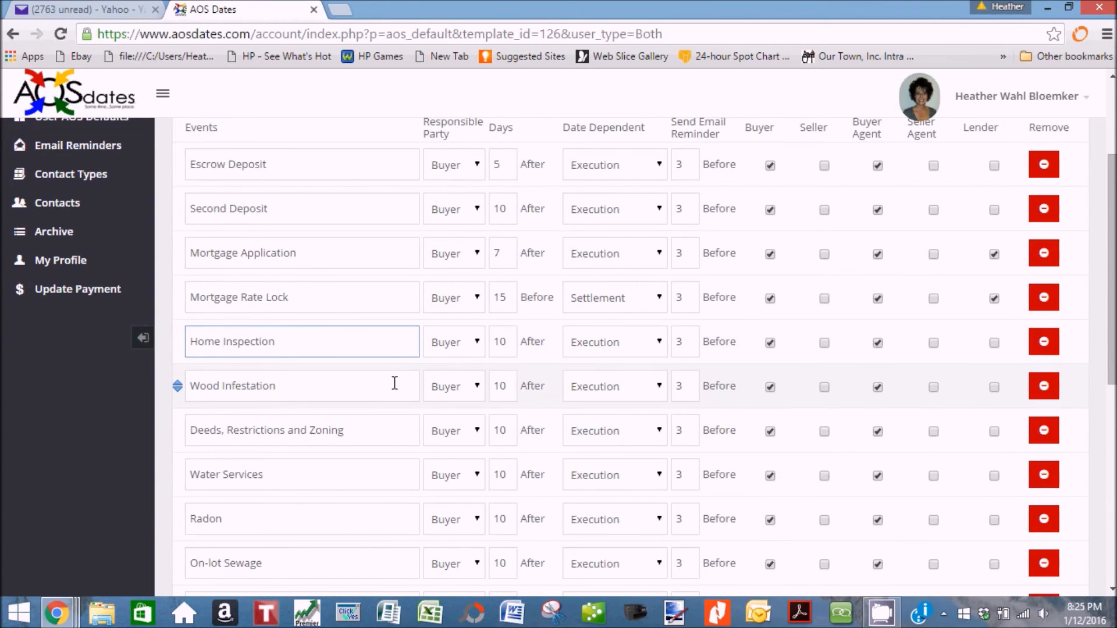
scroll(395, 381, "down", 2)
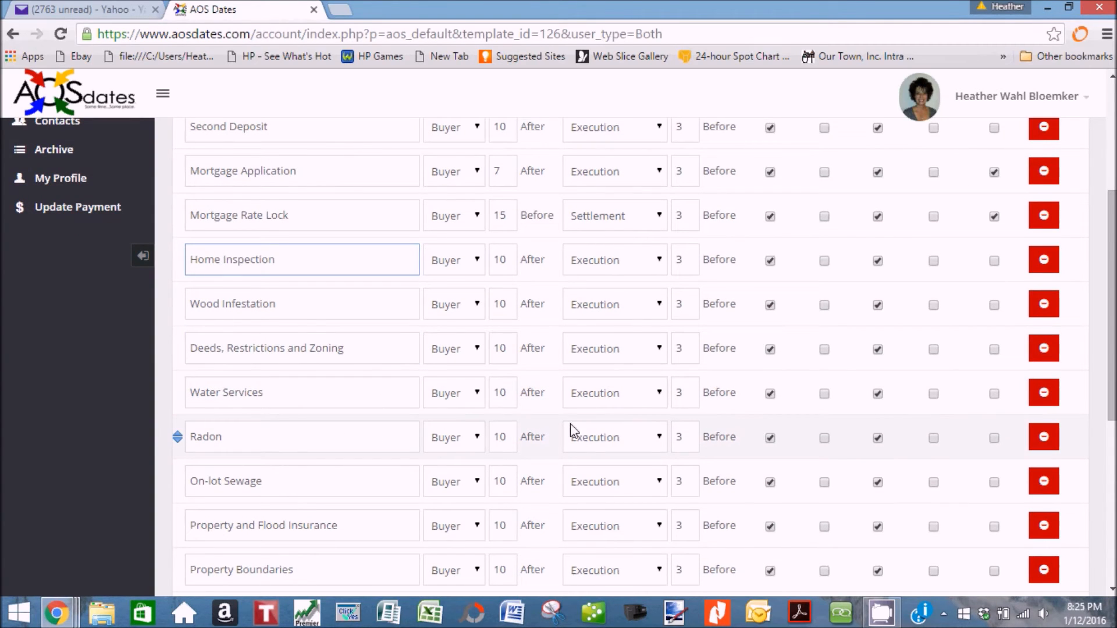
Remove the Radon, Water Services and Property Boundaries events, confirming each removal.
left_click(1044, 437)
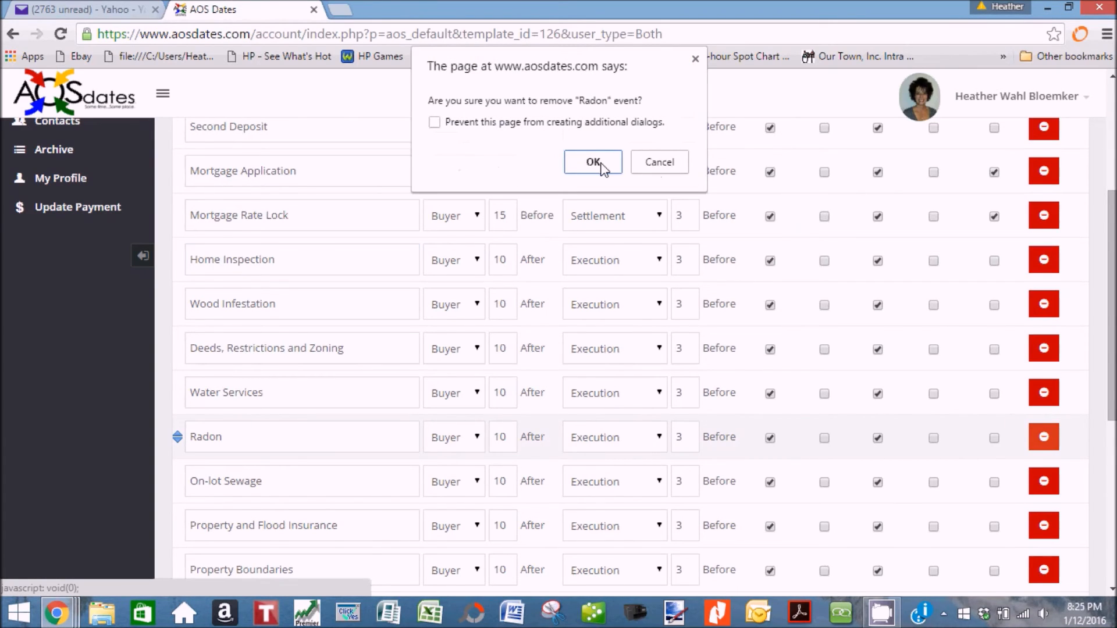
left_click(593, 163)
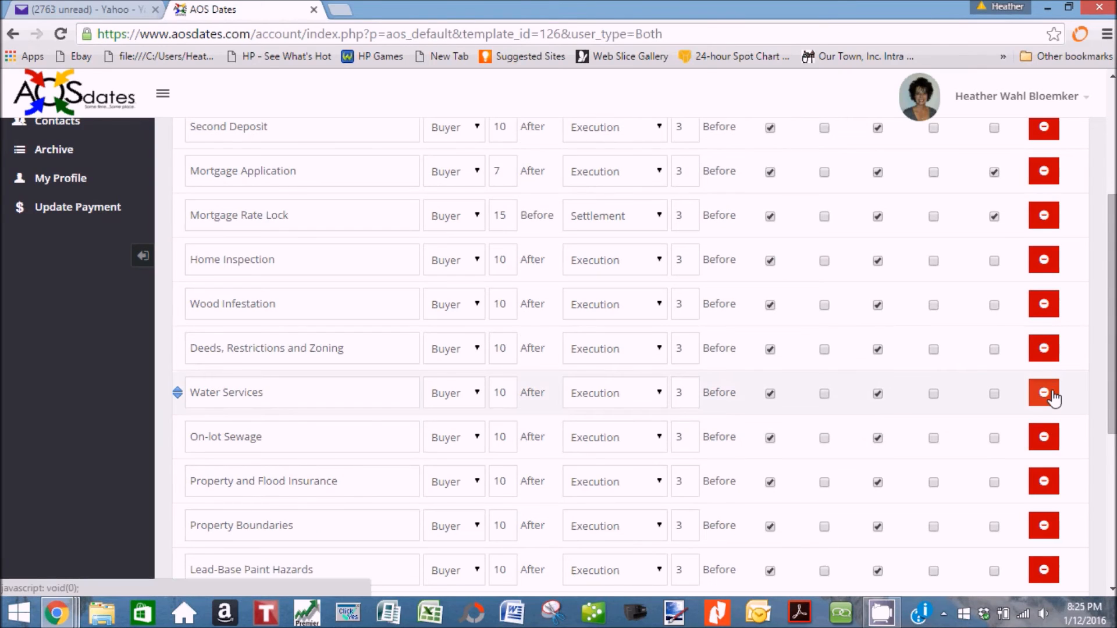
left_click(1044, 393)
left_click(604, 166)
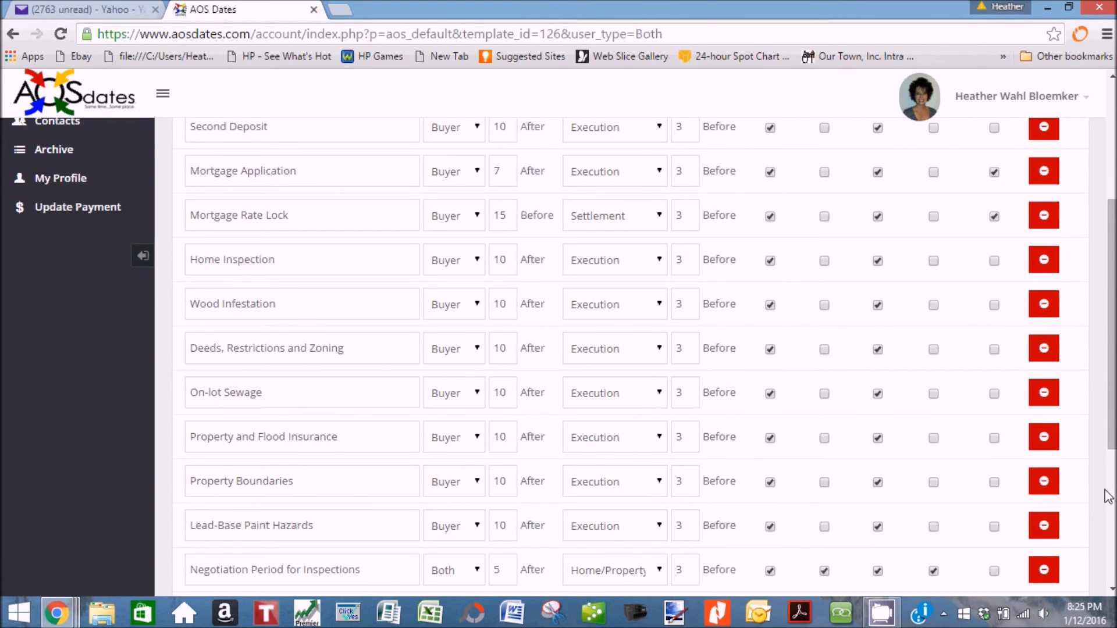
left_click(1047, 486)
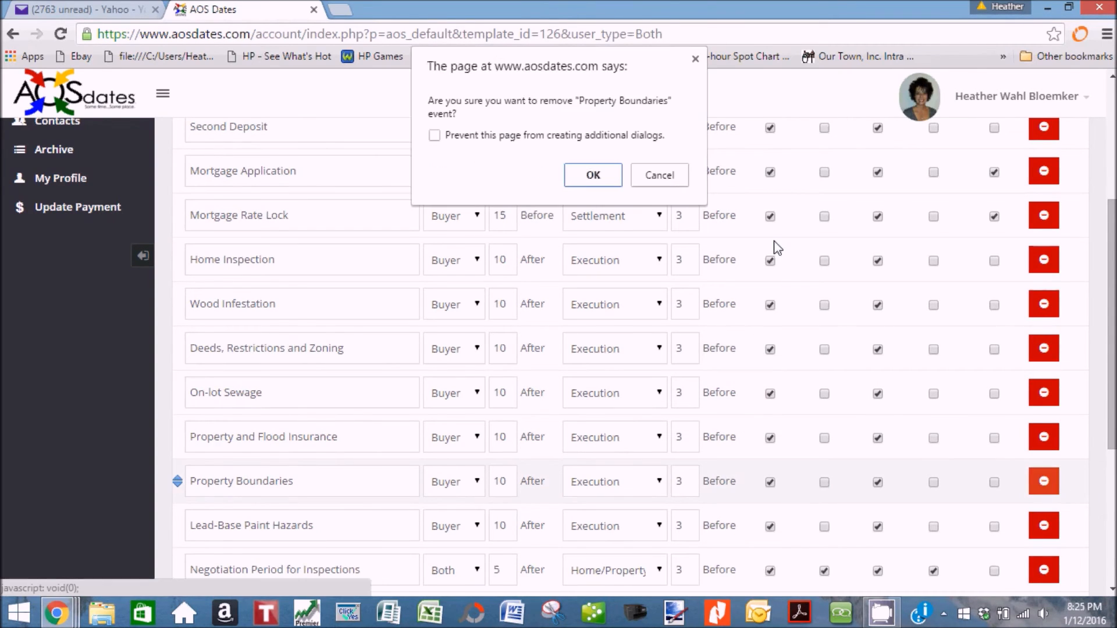
left_click(580, 177)
scroll(891, 455, "down", 3)
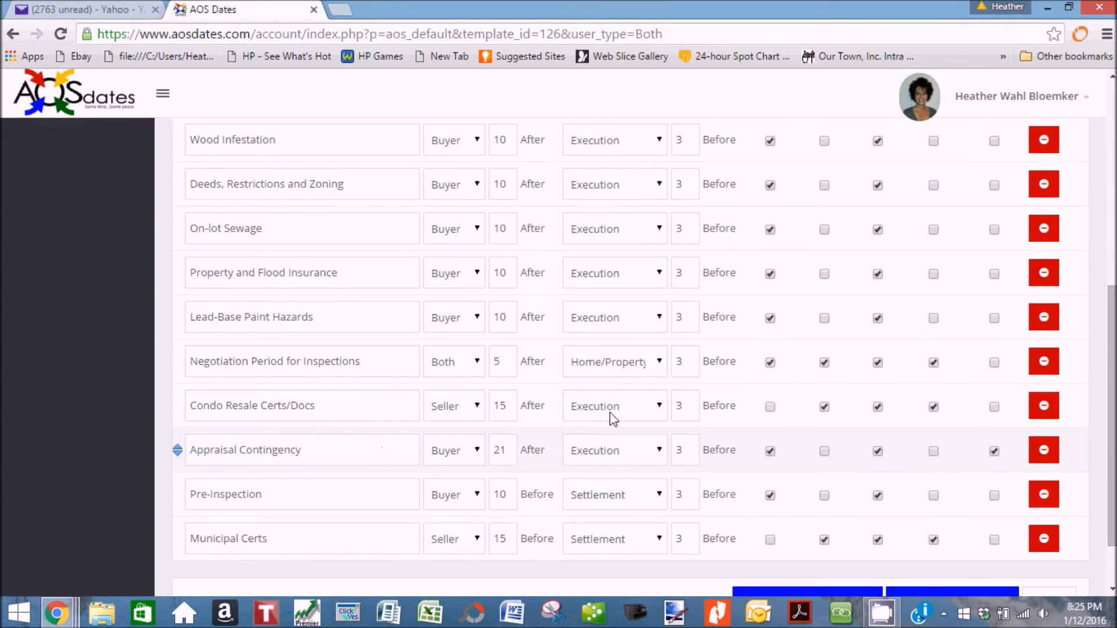
Remove the Appraisal Contingency and Pre-Inspection events, confirming each removal.
left_click(1044, 450)
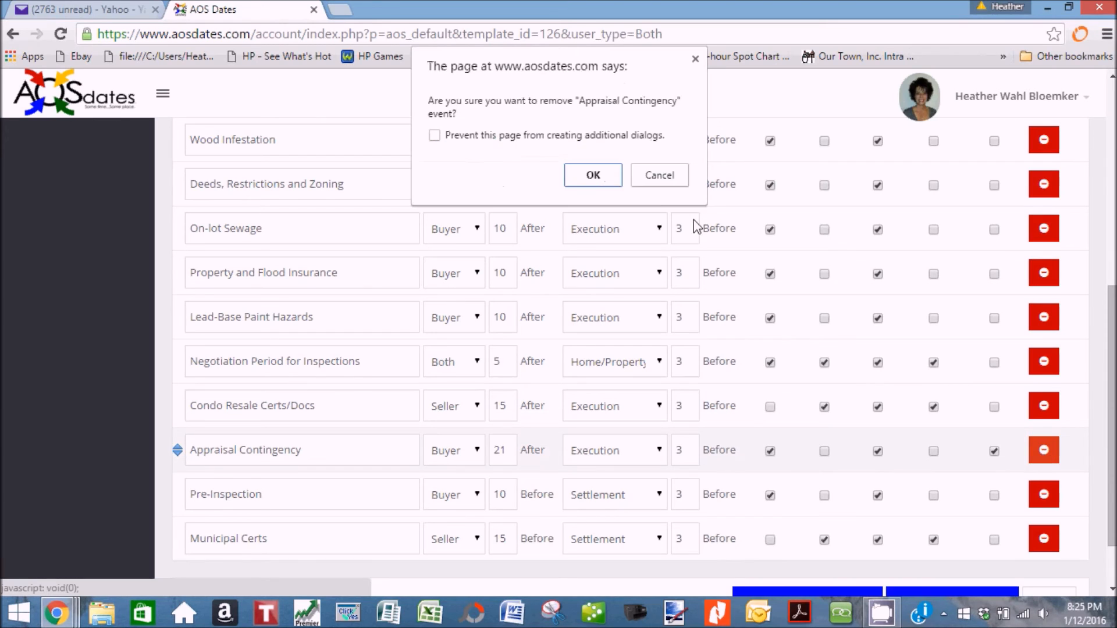
left_click(577, 176)
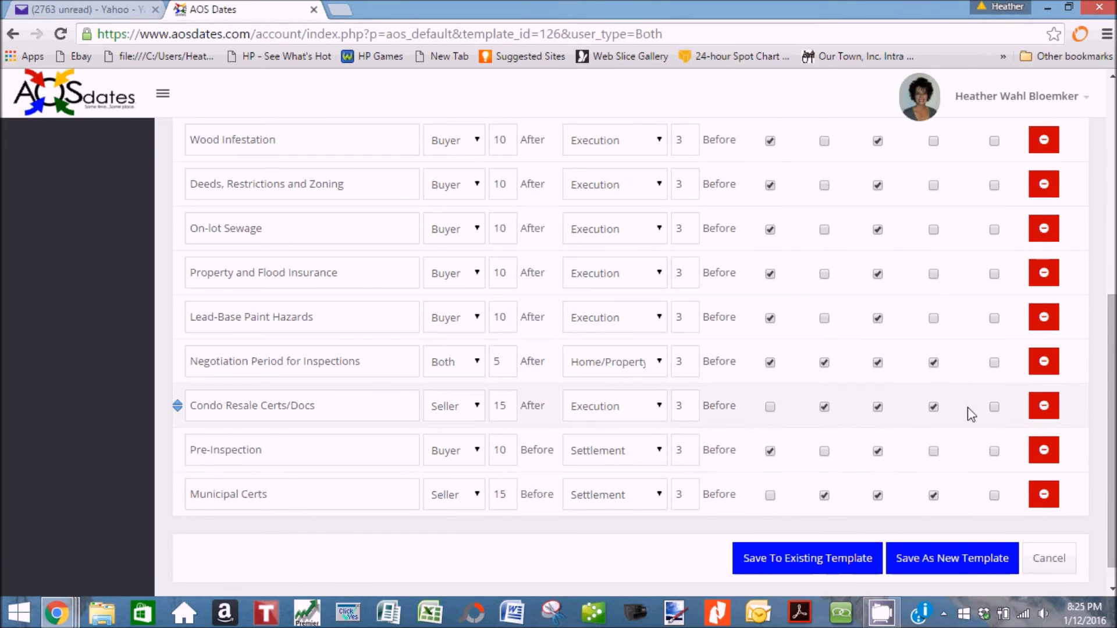
left_click(1043, 449)
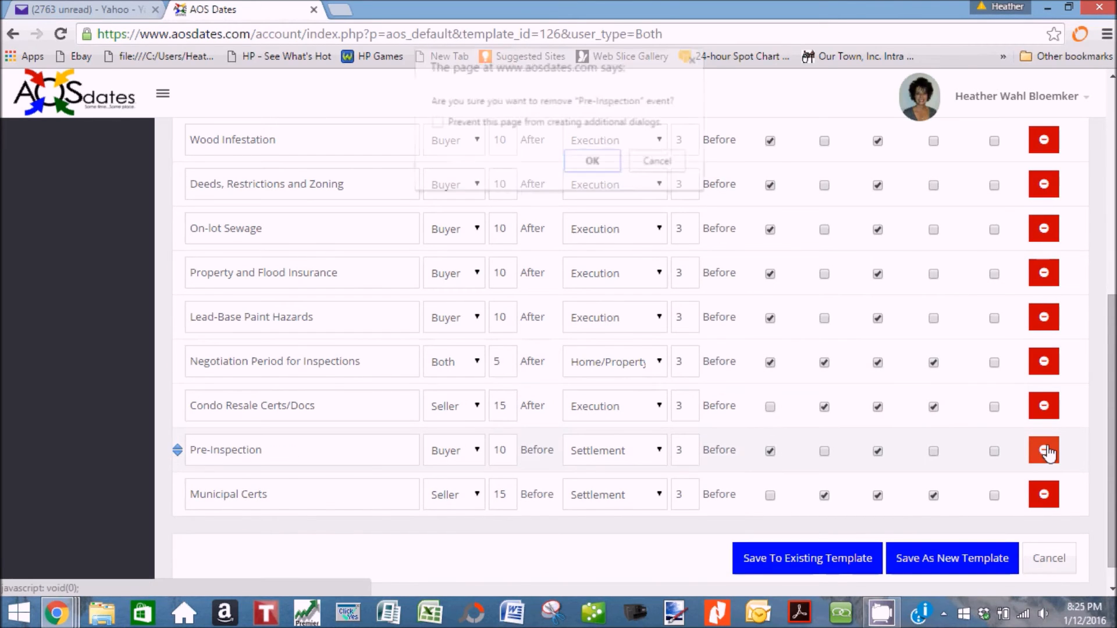
left_click(593, 161)
scroll(669, 282, "up", 6)
scroll(669, 282, "up", 2)
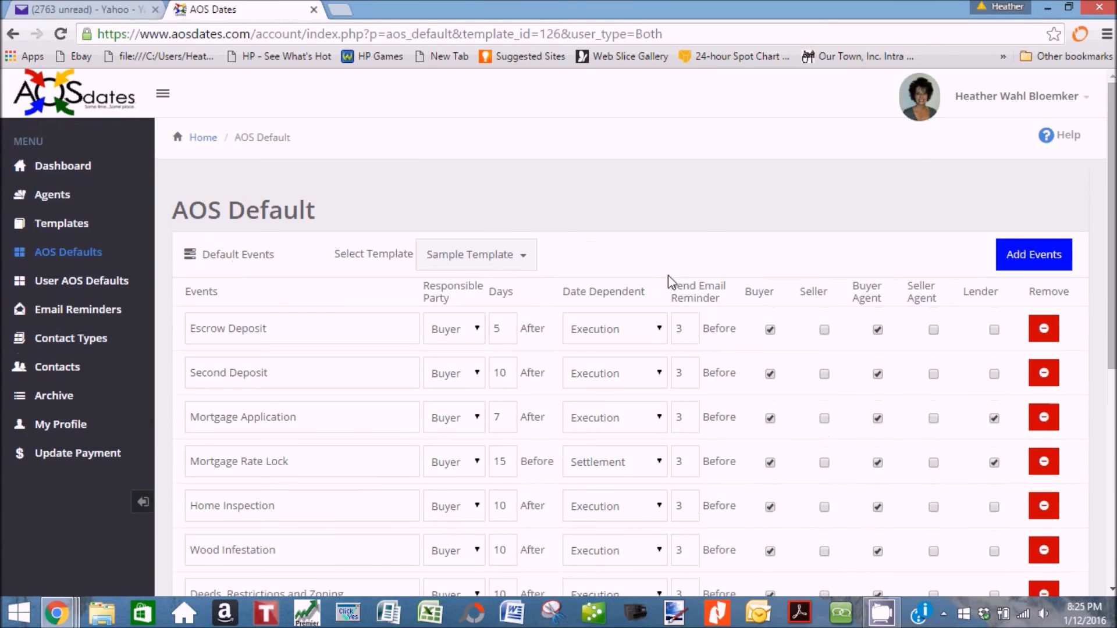
scroll(669, 282, "down", 3)
Change the Second Deposit days from 10 to 15.
scroll(668, 276, "up", 2)
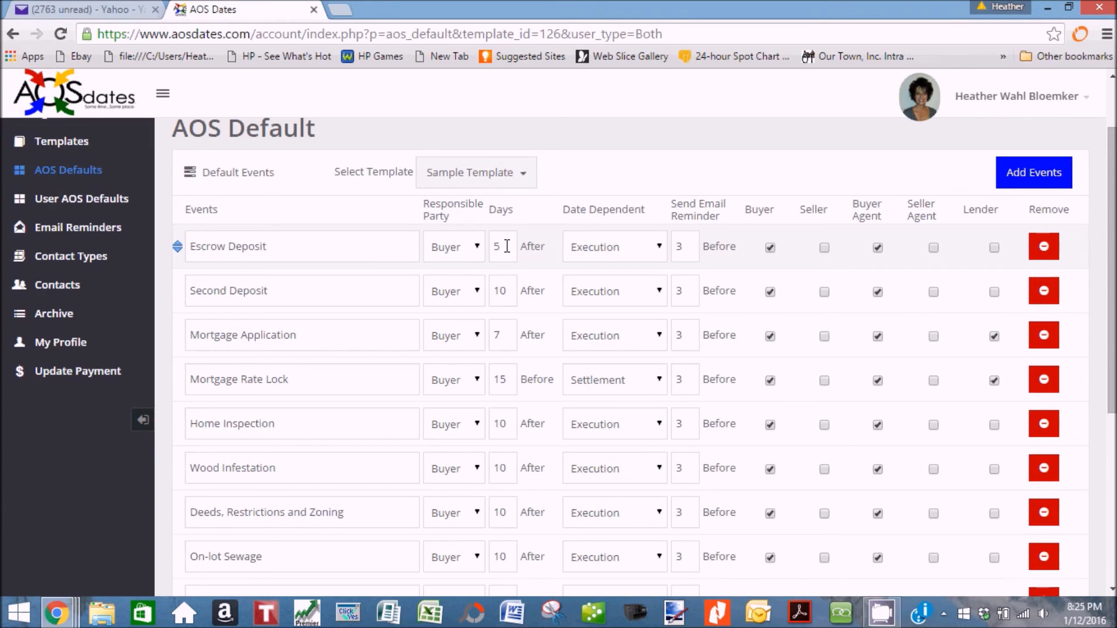
double_click(492, 291)
type("15")
scroll(672, 301, "down", 2)
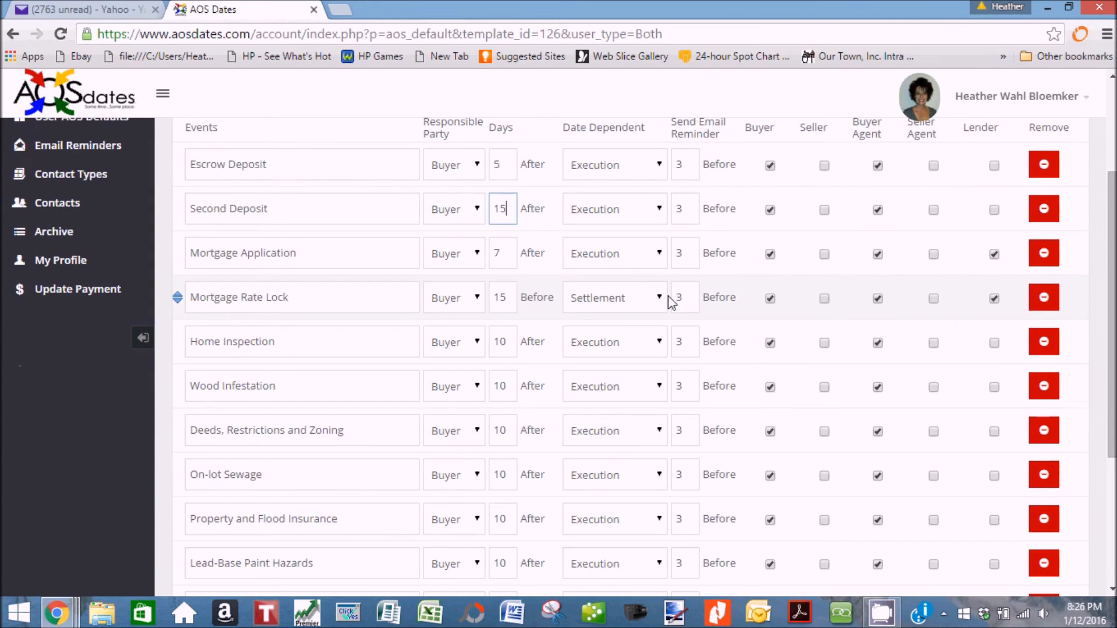
scroll(672, 302, "up", 2)
Define a new Pool Inspection event based on Execution Date, reminding Buyer and Buyer Agent.
left_click(1031, 178)
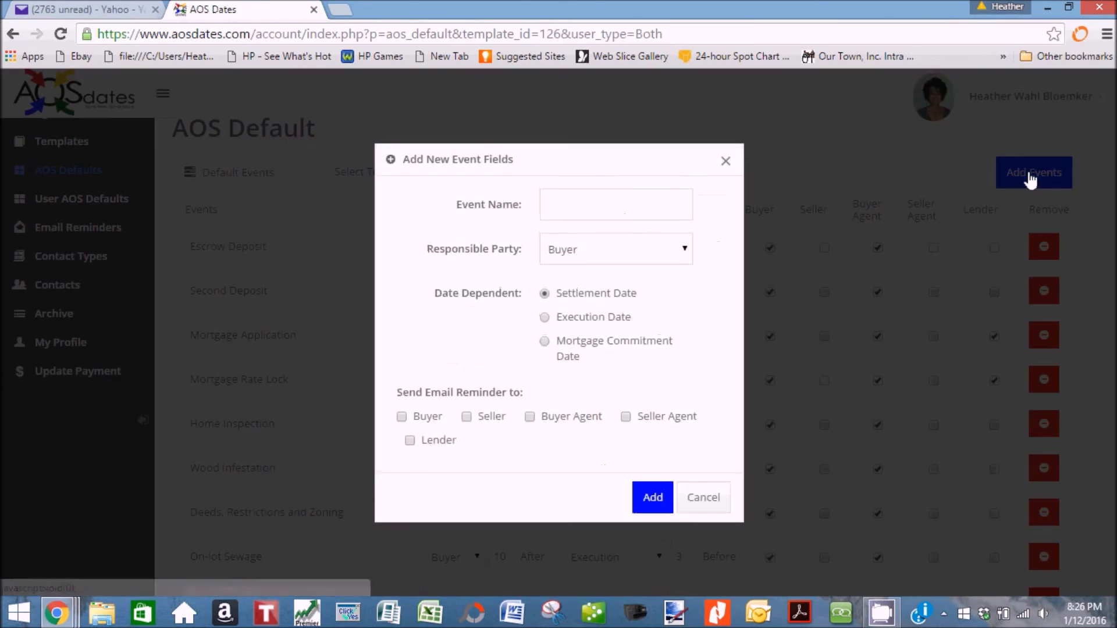
left_click(659, 208)
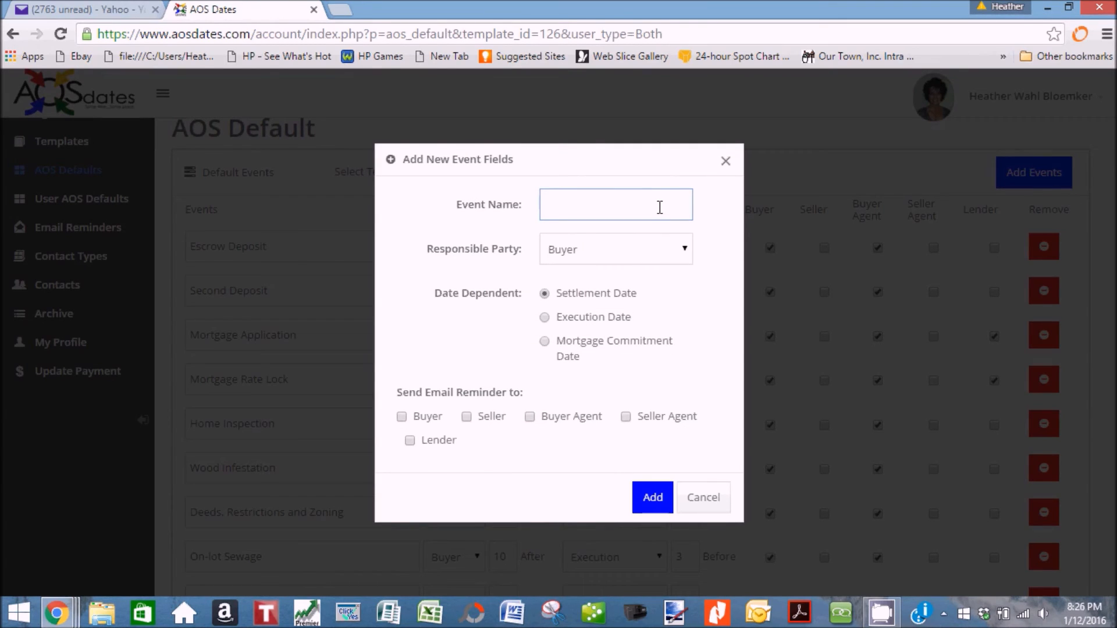
type("Pool Inspection")
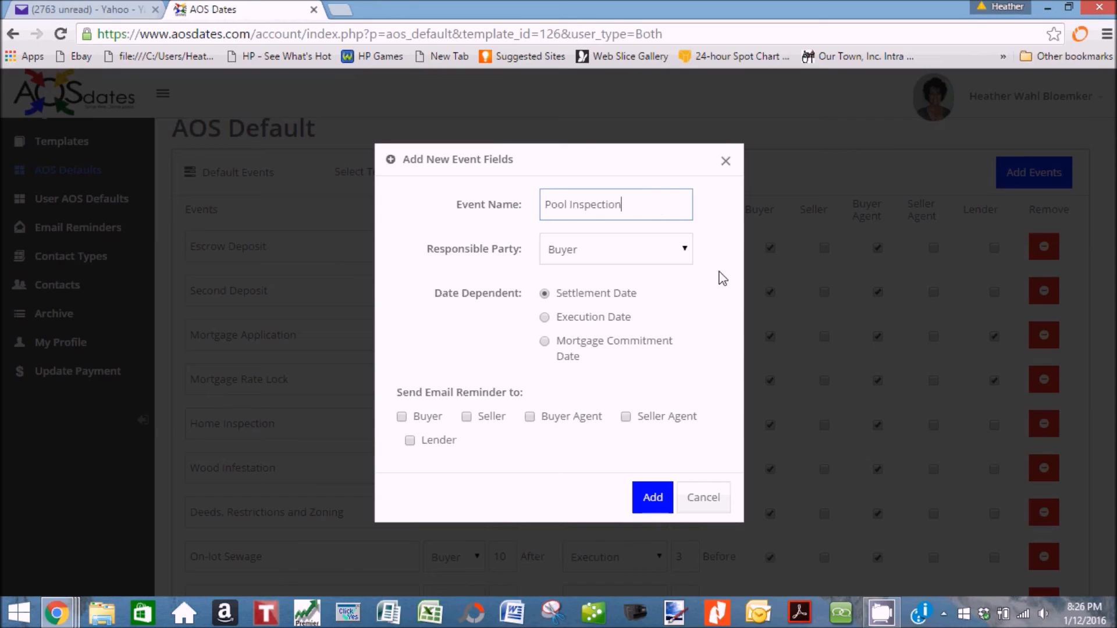
left_click(402, 417)
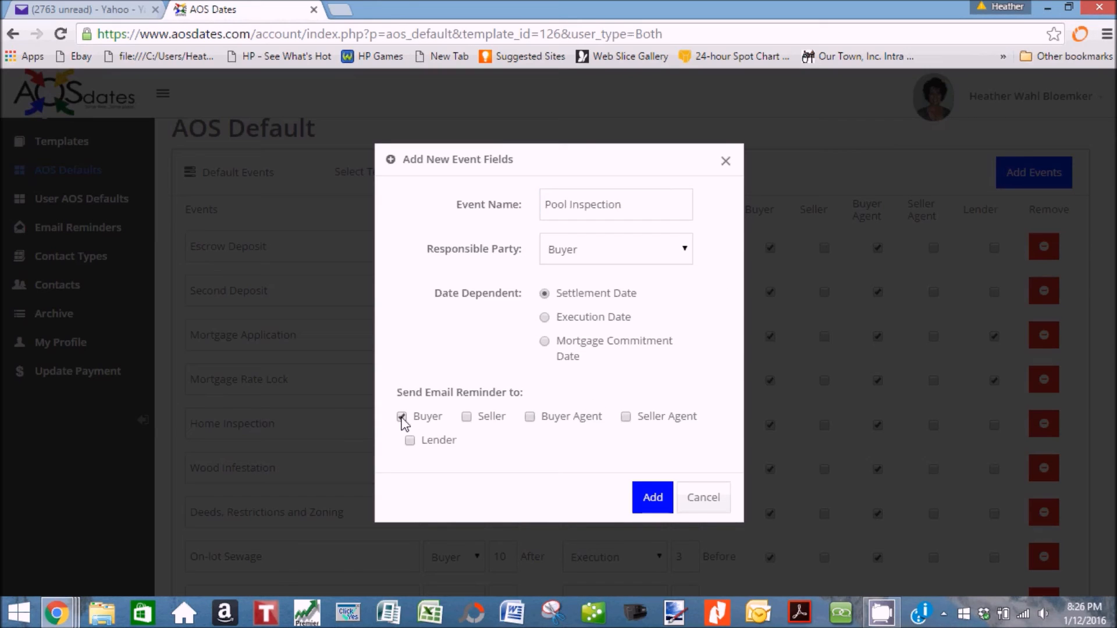
left_click(529, 418)
left_click(544, 317)
Add Pool Inspection to the list with Days set to 10 and a 3-day reminder.
left_click(653, 498)
scroll(665, 479, "down", 2)
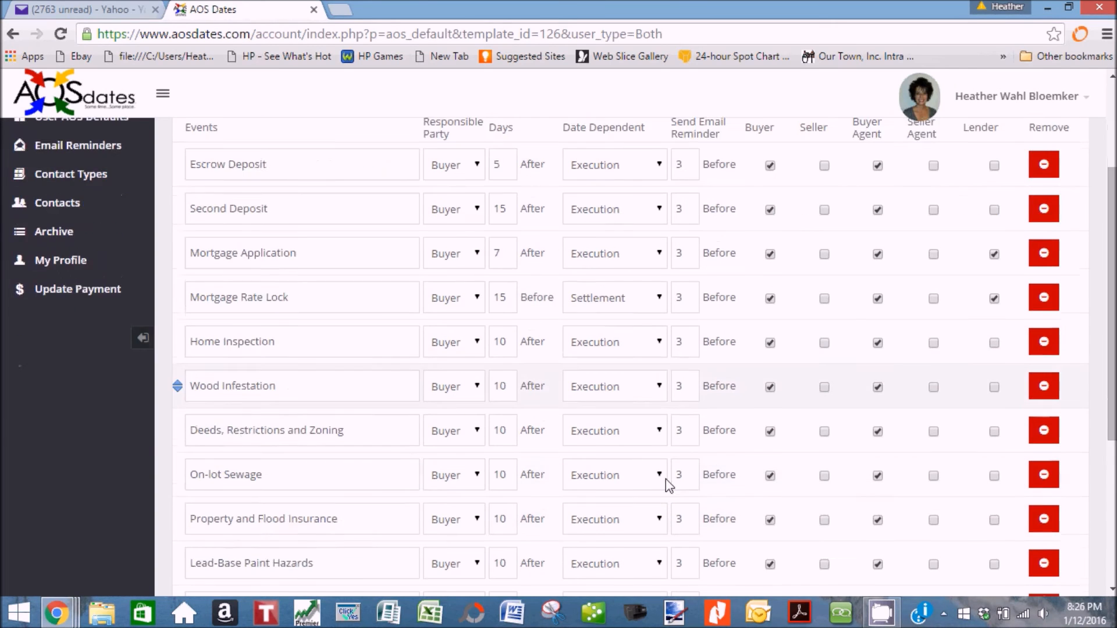
scroll(665, 479, "down", 3)
scroll(669, 486, "down", 2)
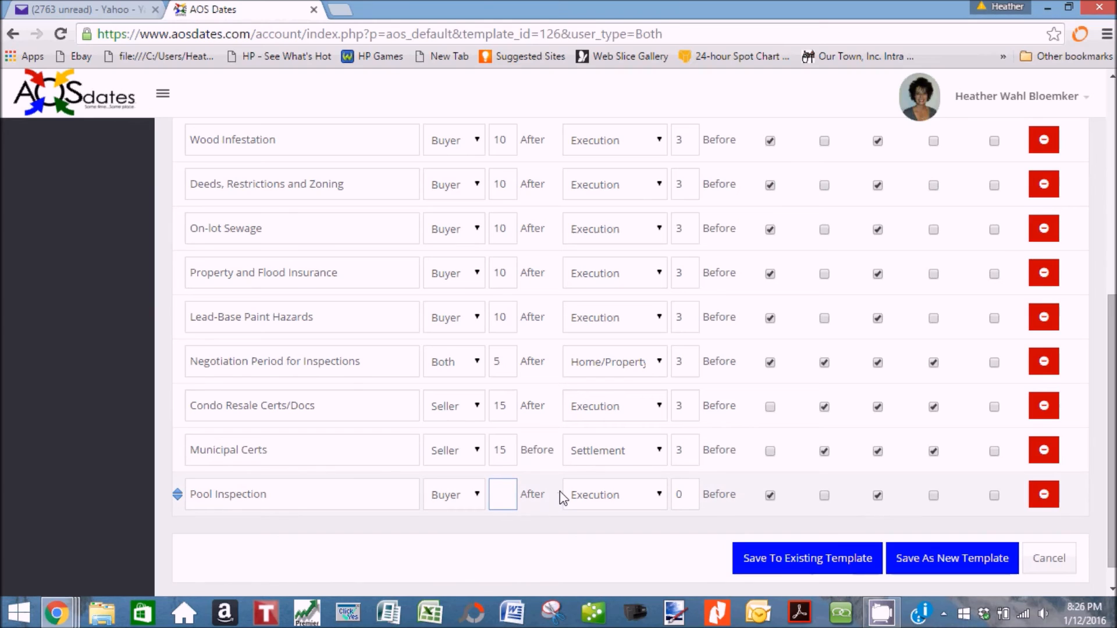
type("10")
double_click(690, 498)
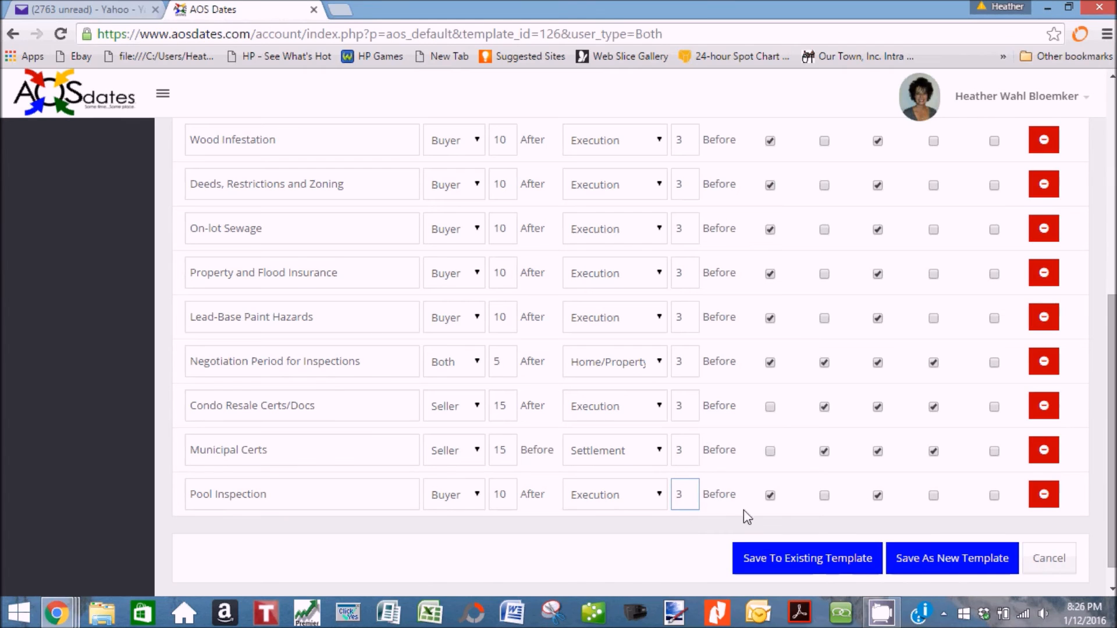
scroll(776, 511, "up", 8)
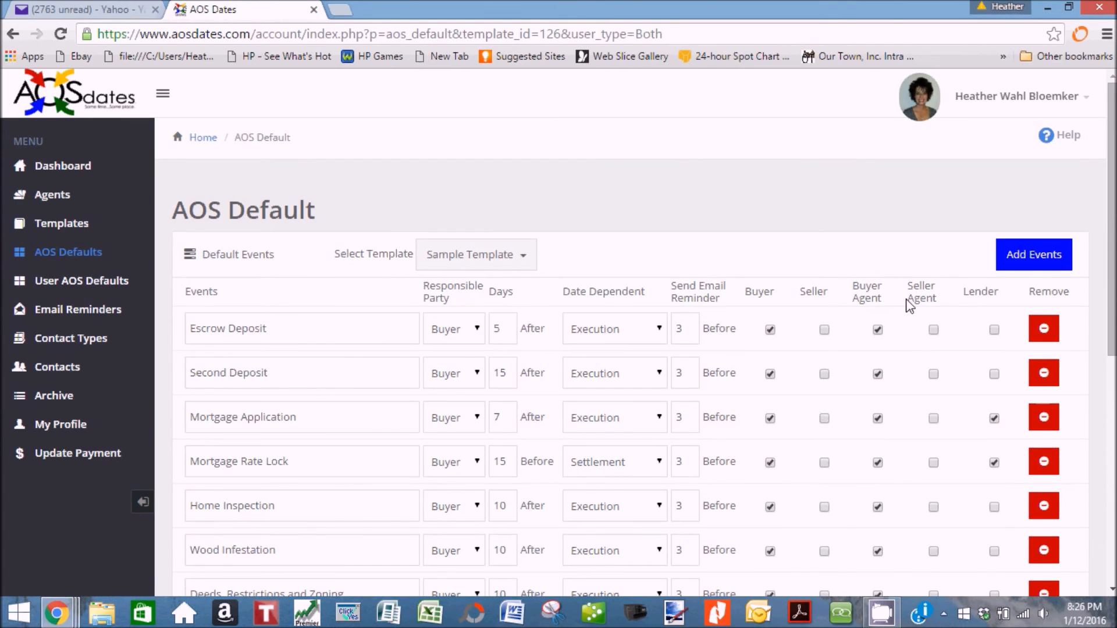
scroll(907, 308, "down", 8)
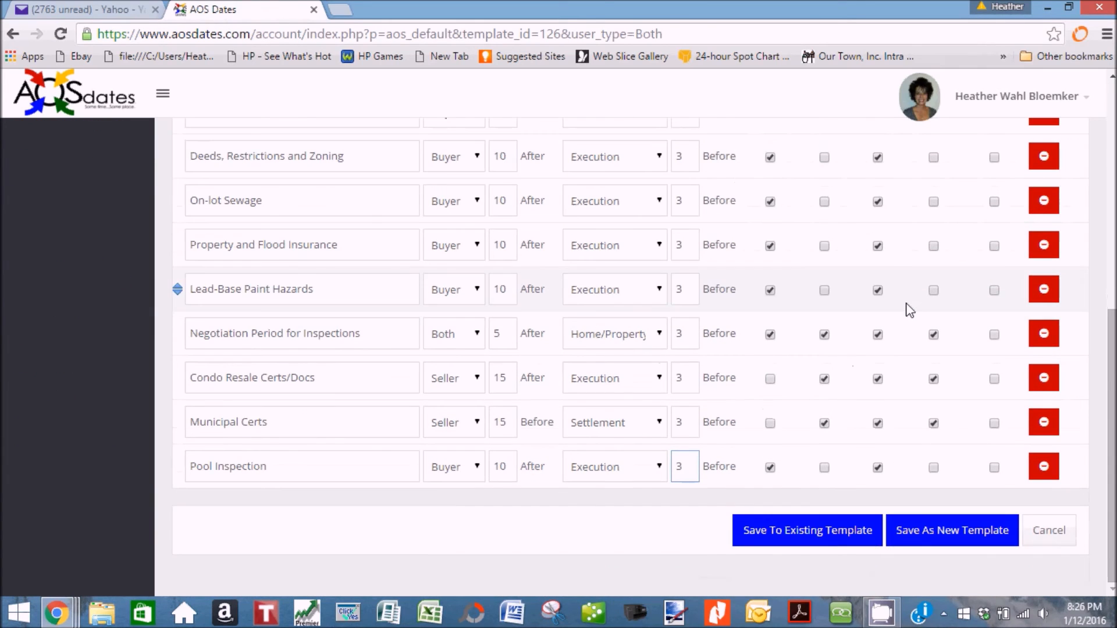
Save the edits to the existing Sample Template with Mark as Default Template set to Yes.
left_click(806, 538)
left_click(685, 316)
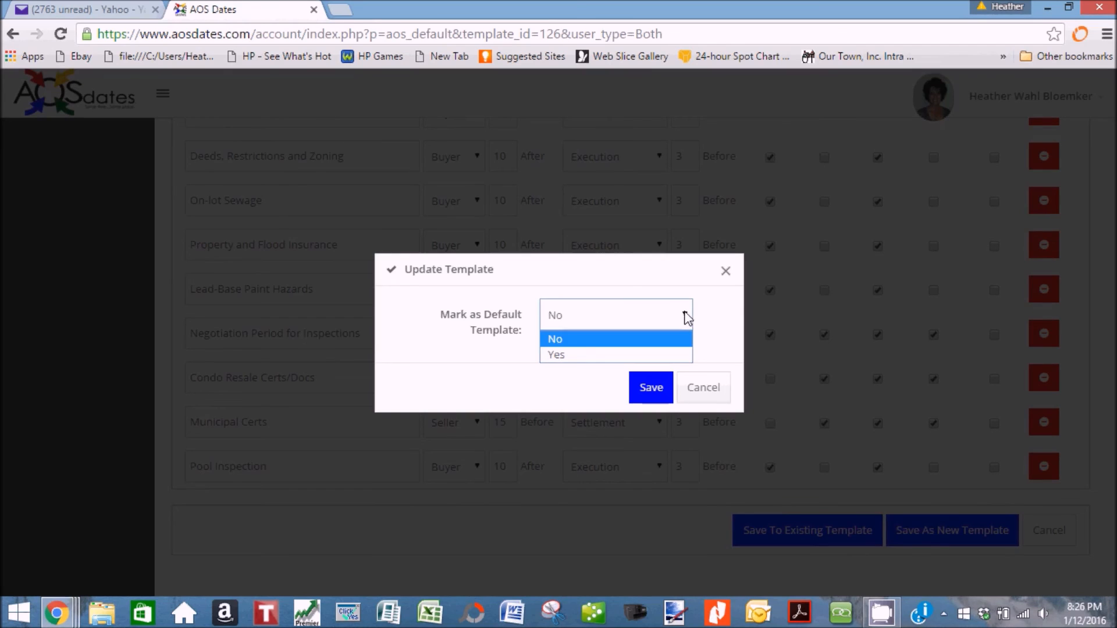
left_click(581, 355)
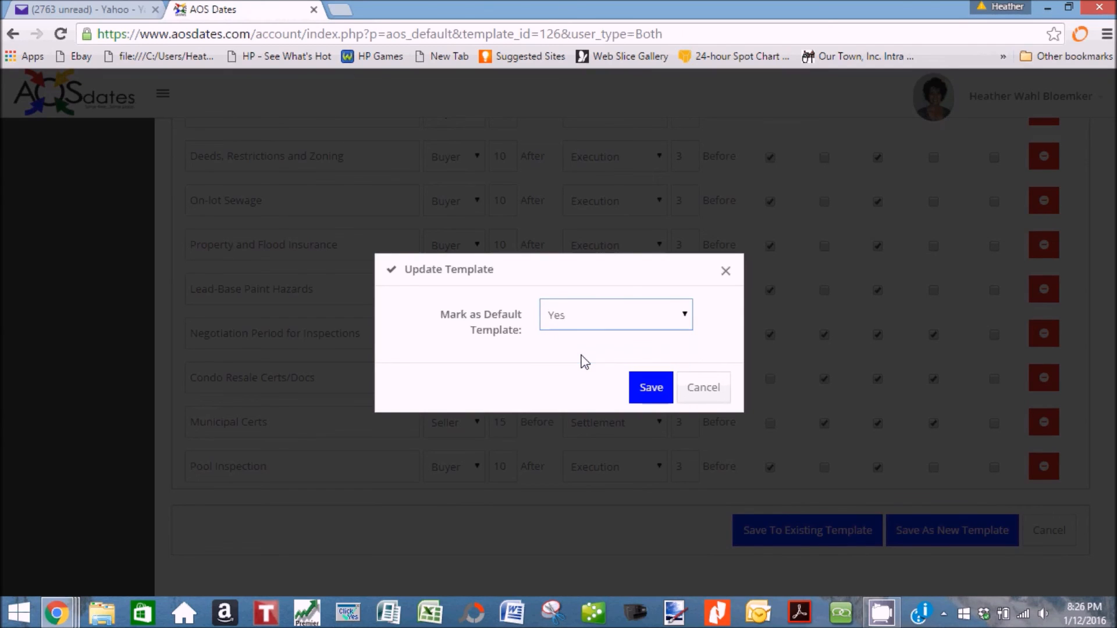
left_click(650, 388)
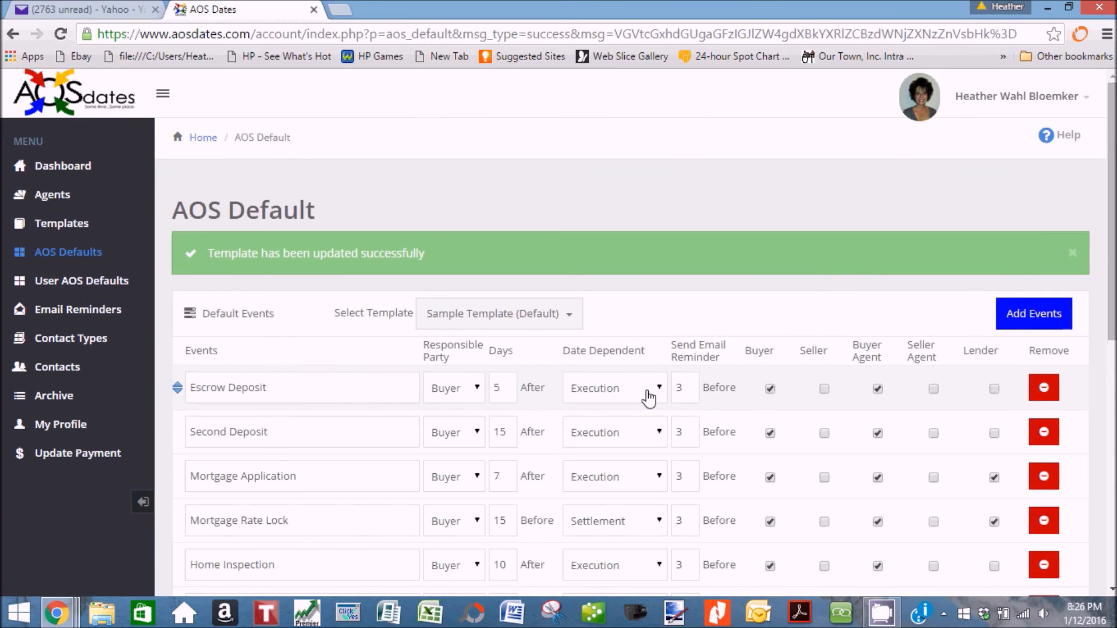
left_click(65, 231)
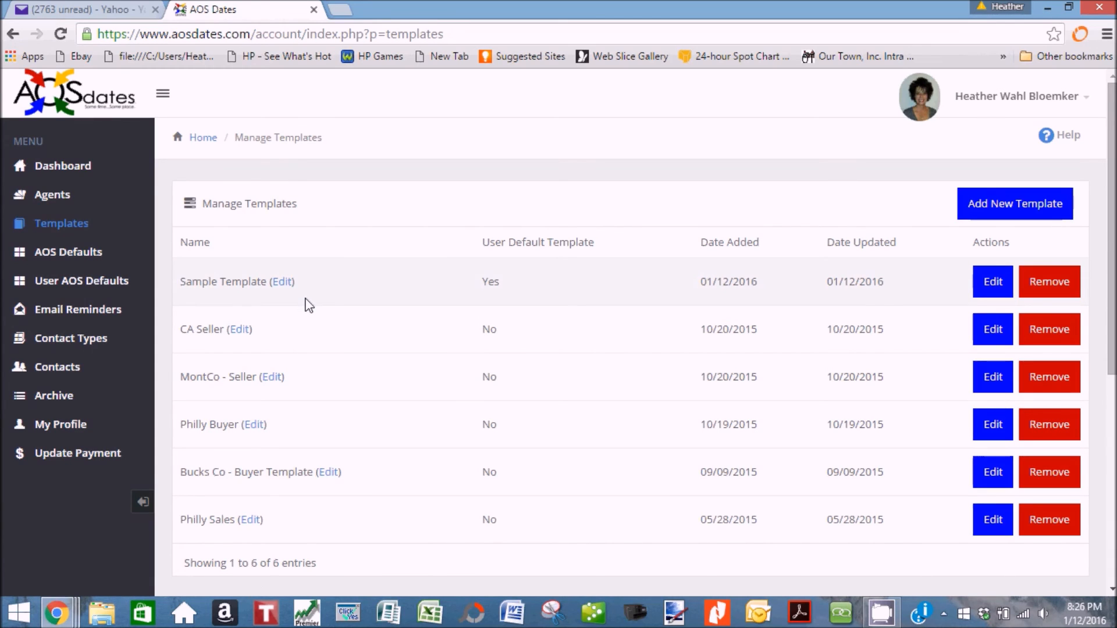
Rename Sample Template to 'Test Template' and confirm the update.
left_click(283, 284)
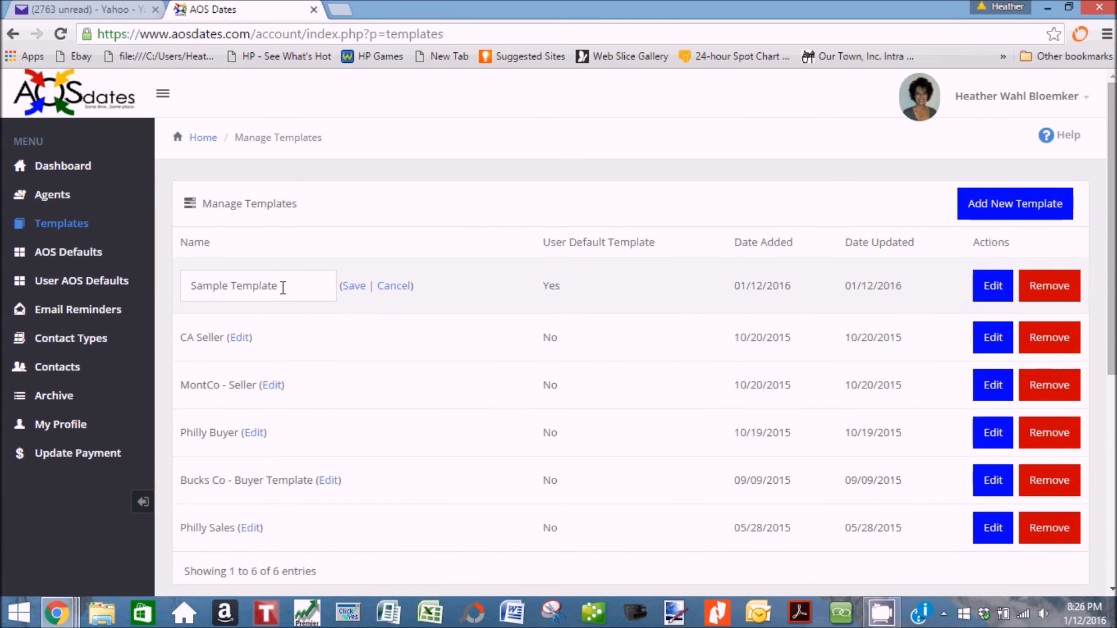
left_click_drag(229, 286, 177, 290)
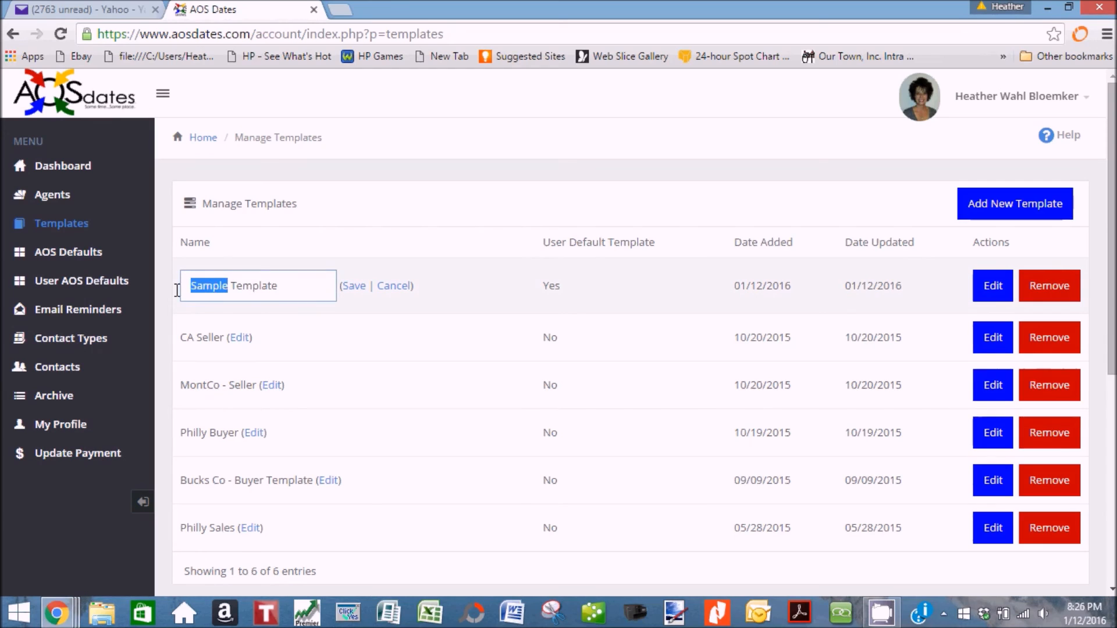
type("Test")
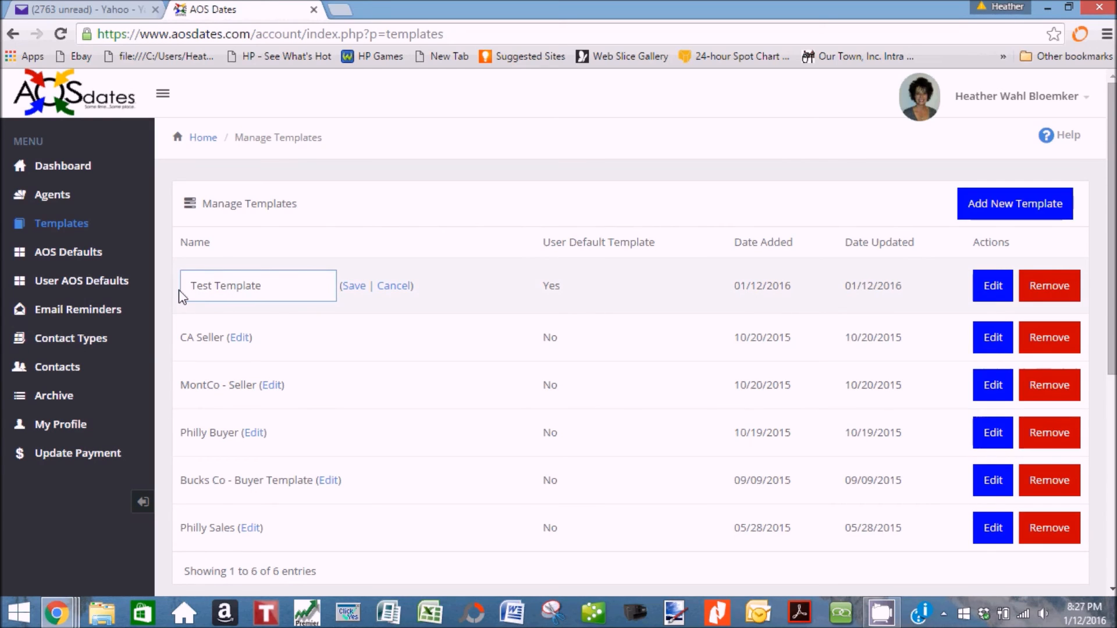
left_click(353, 286)
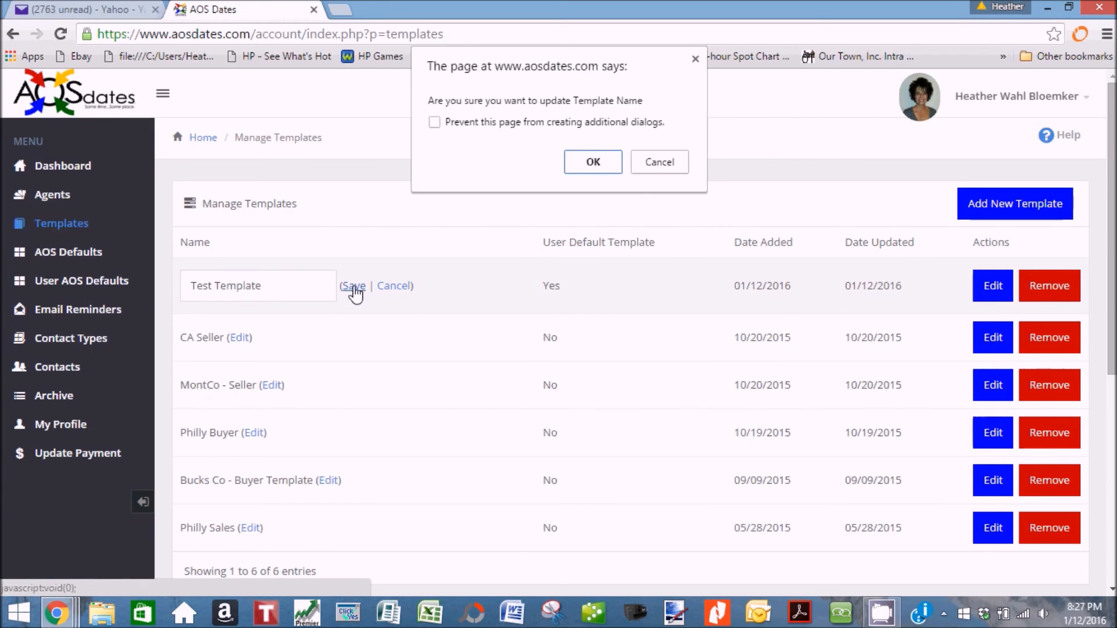
left_click(592, 162)
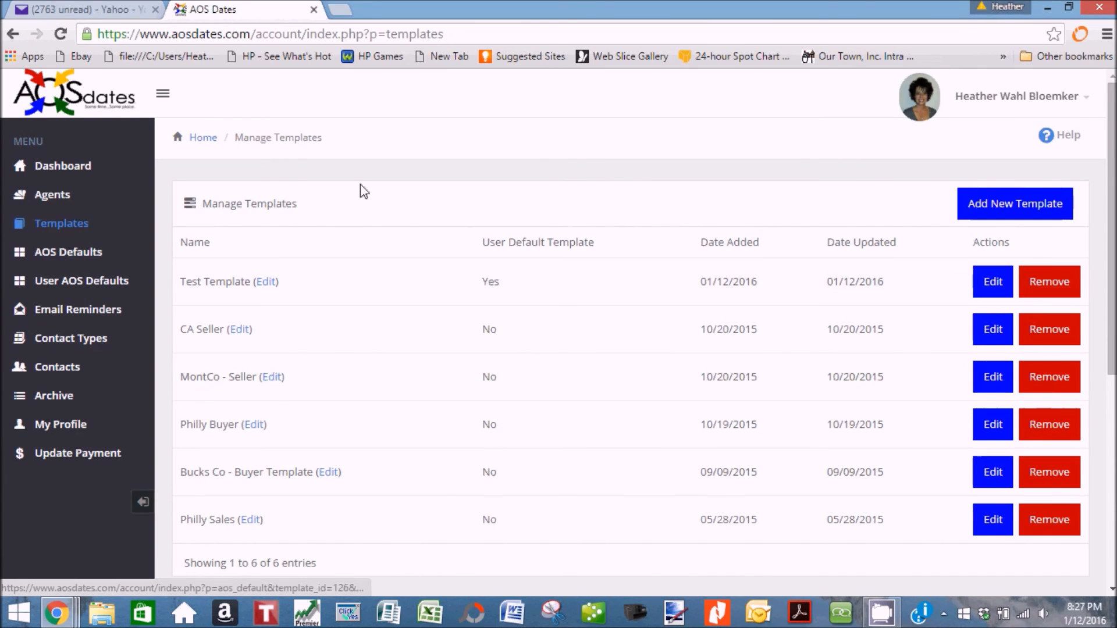
left_click(89, 169)
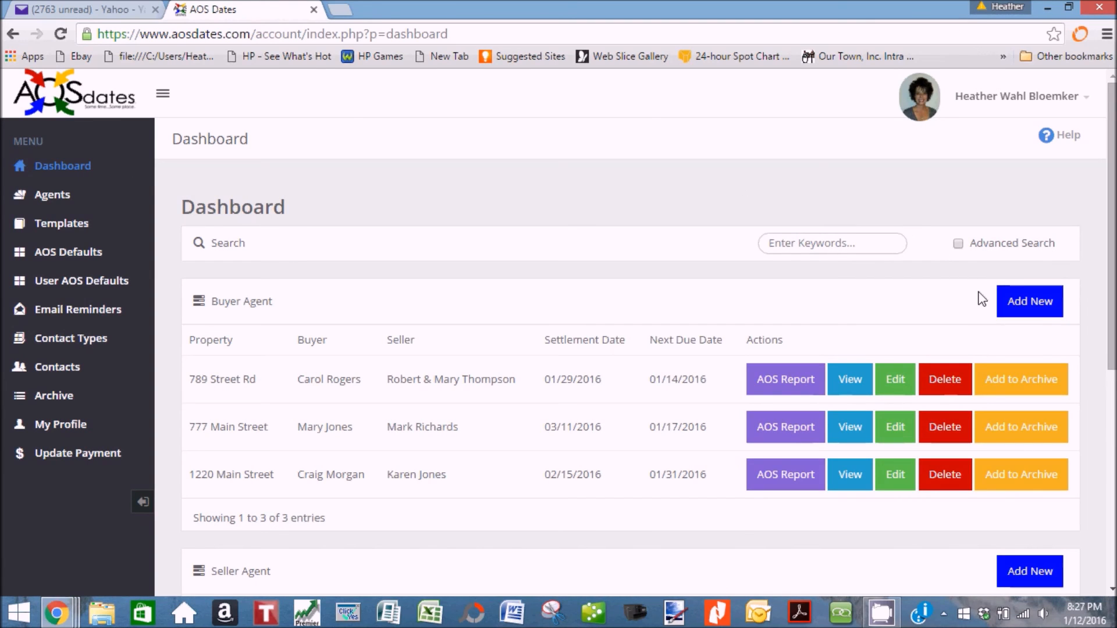
Start a new buyer transaction for 555 Main Street, Warrington, Pennsylvania.
left_click(1015, 301)
left_click(459, 288)
type("555 Main Street")
key("Tab")
type("W")
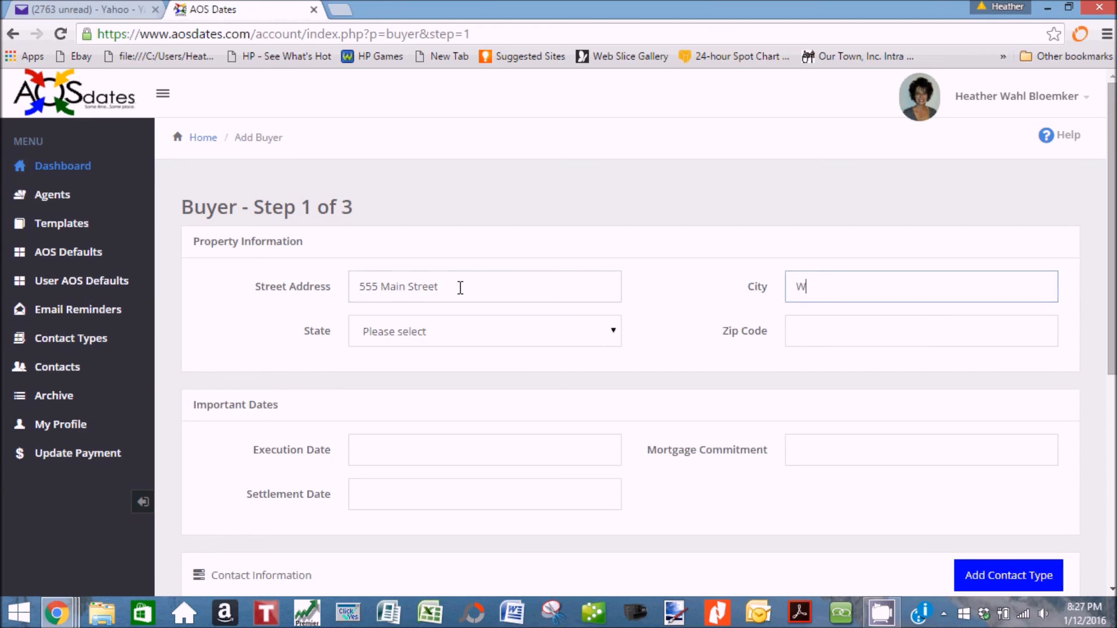
type("arrington")
key("Tab")
key("p")
key("Tab")
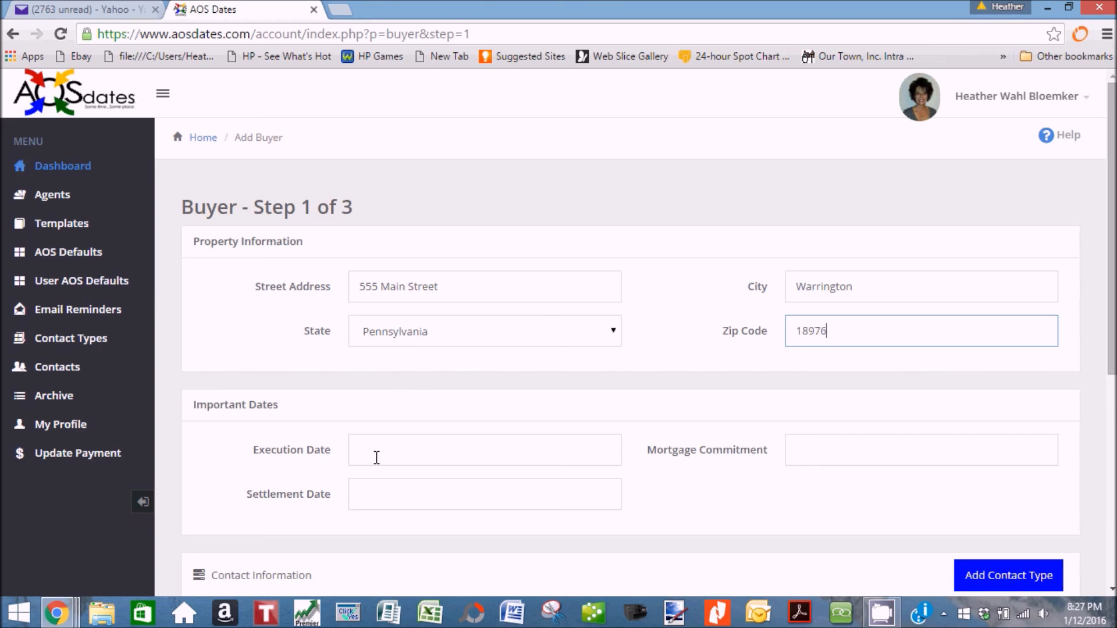
Set execution 01/12/2016, settlement 02/23/2016 and mortgage commitment 01/26/2016.
left_click(374, 454)
left_click(423, 338)
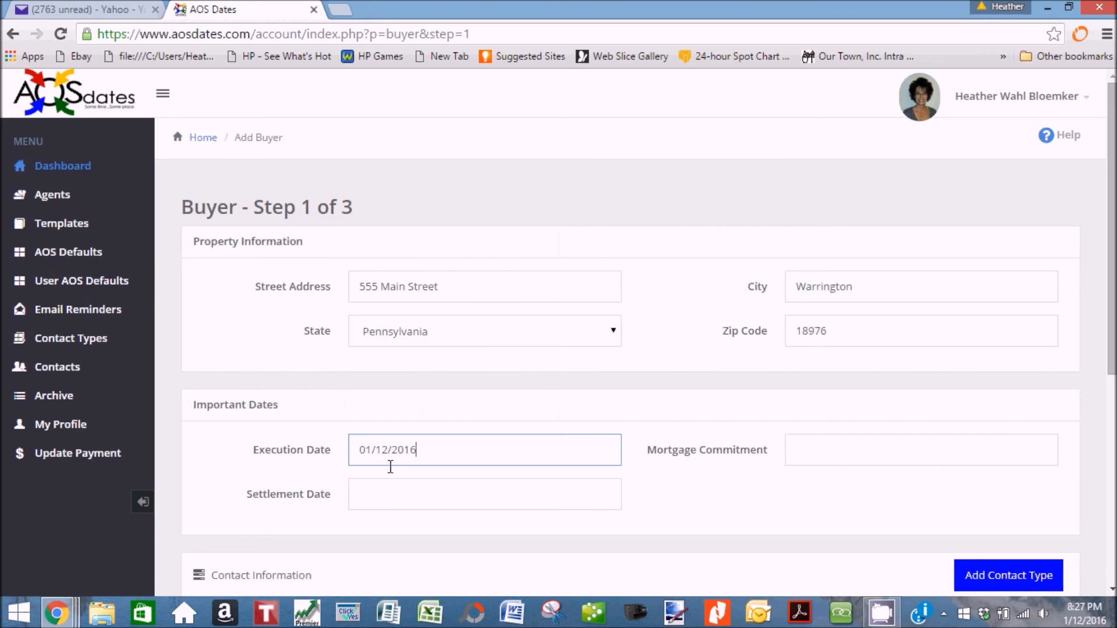
left_click(383, 495)
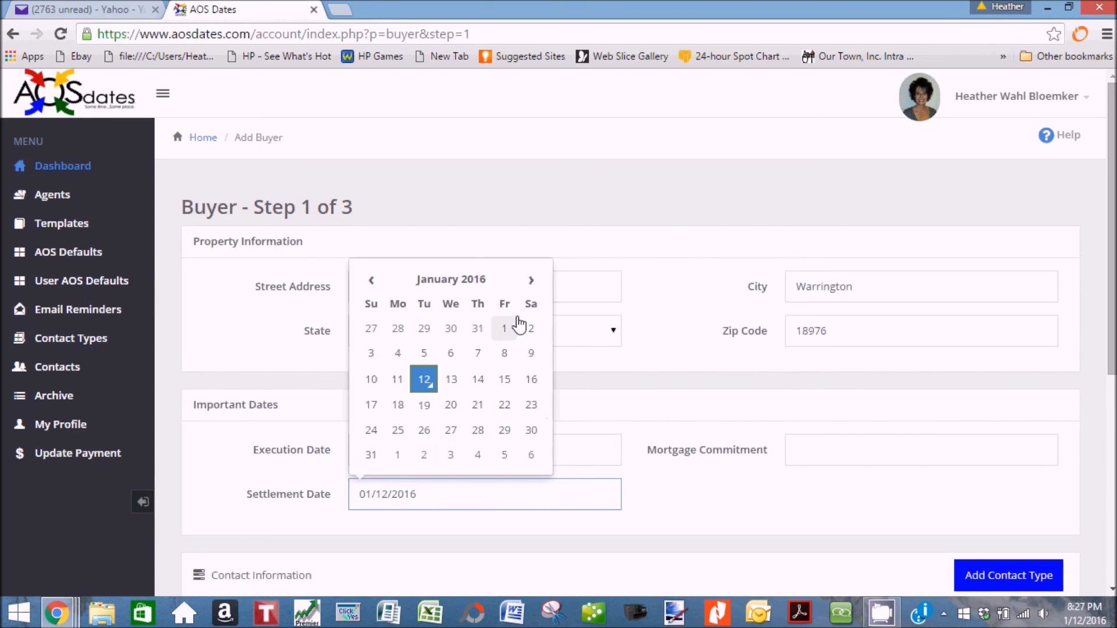
left_click(531, 281)
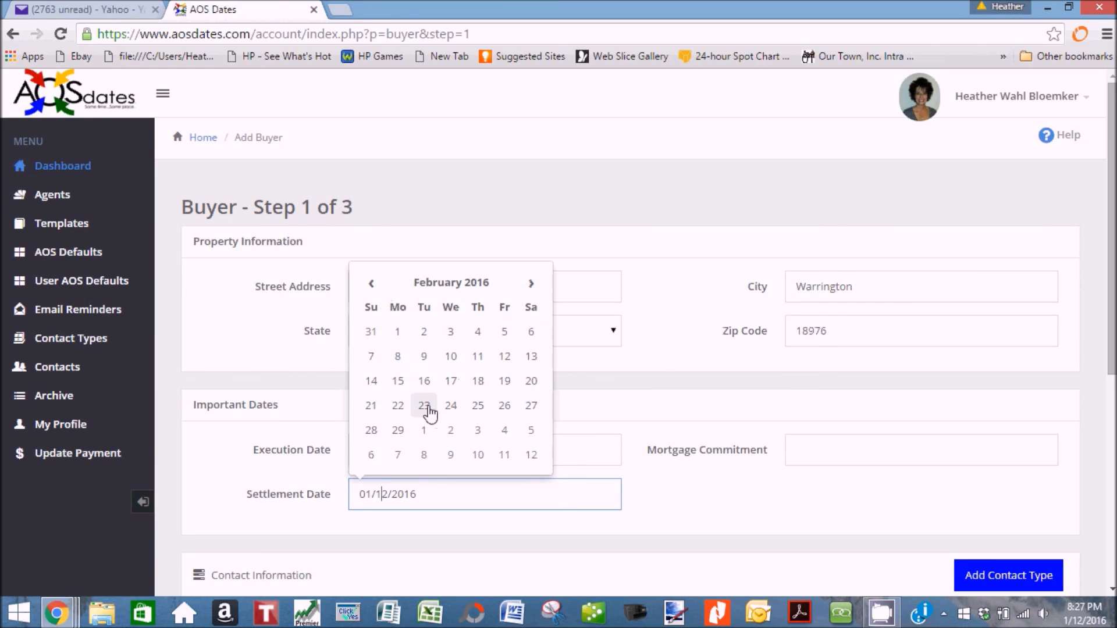
left_click(424, 406)
left_click(900, 450)
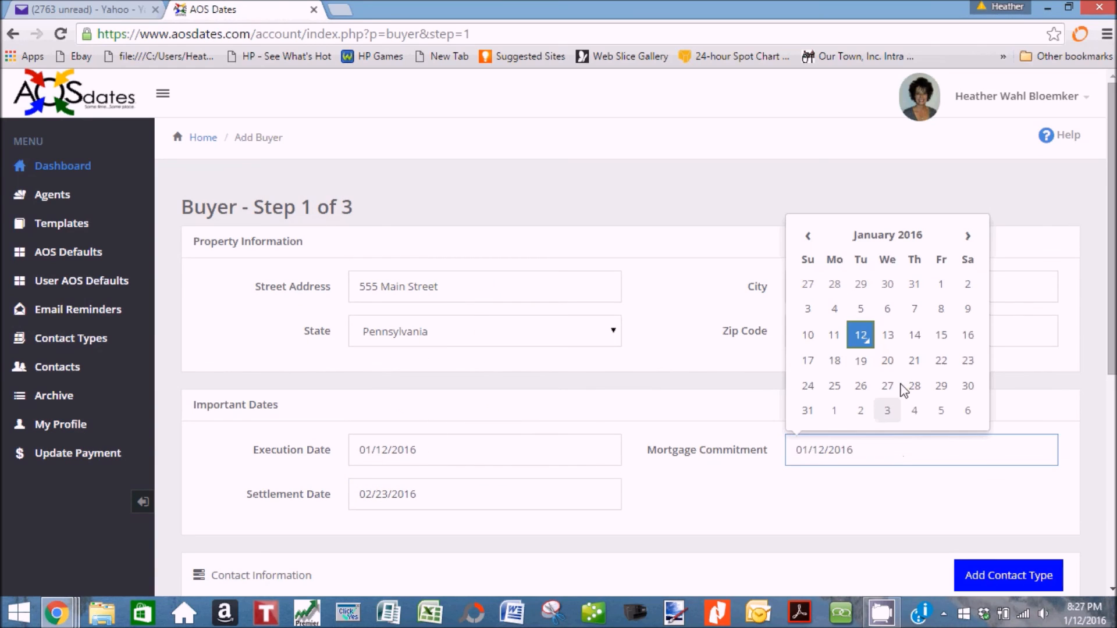
left_click(861, 385)
scroll(639, 460, "down", 4)
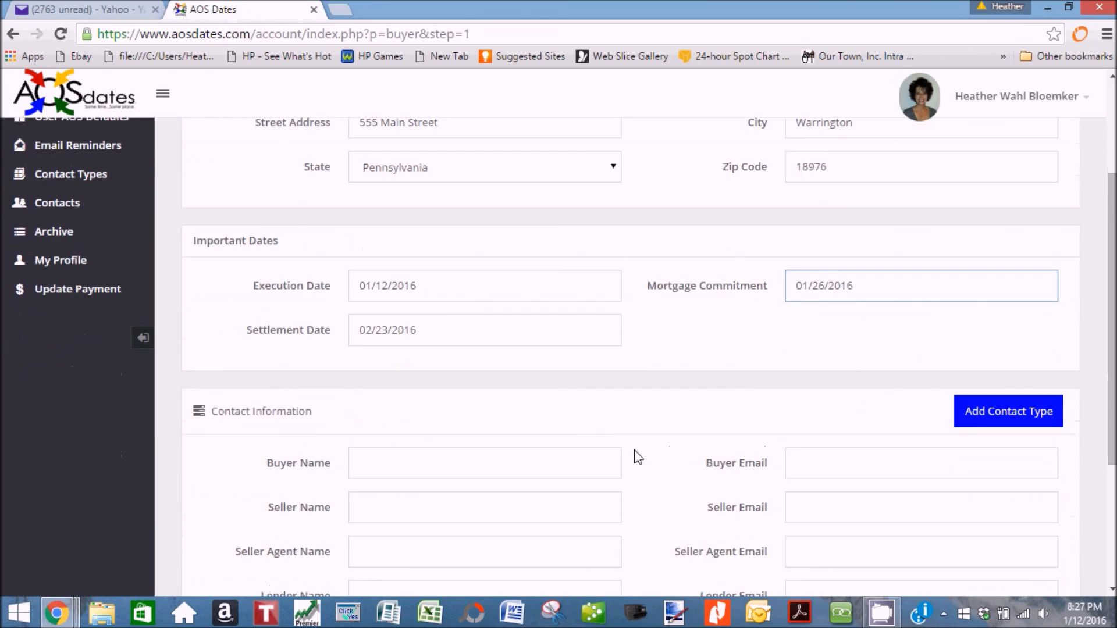
Choose the saved buyer contact from the suggestions and enter the seller's full name.
left_click(440, 381)
type("Mary")
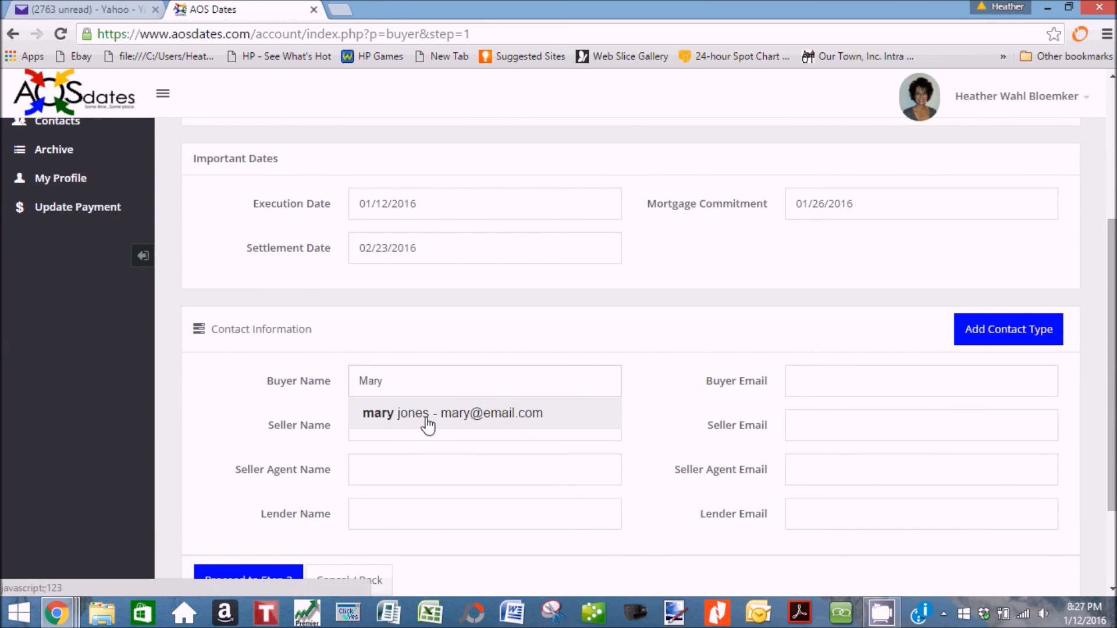
left_click(431, 420)
left_click(433, 420)
Pick the saved seller agent and lender contacts, then proceed to Step 2.
key("Tab")
key("Tab")
type("Nan")
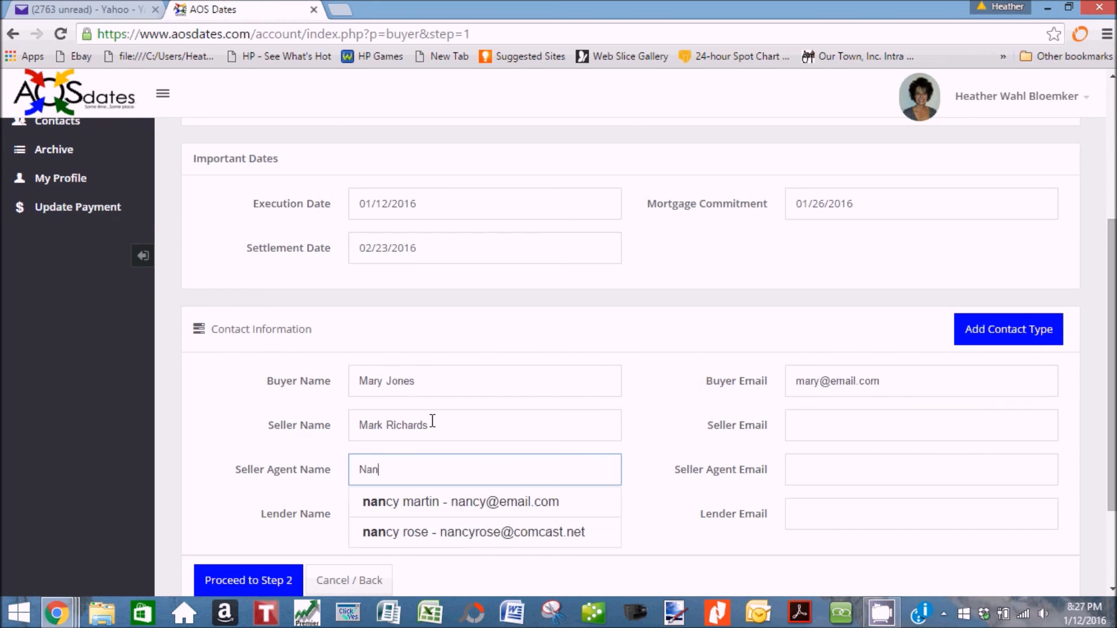
left_click(421, 501)
left_click(395, 515)
type("rose")
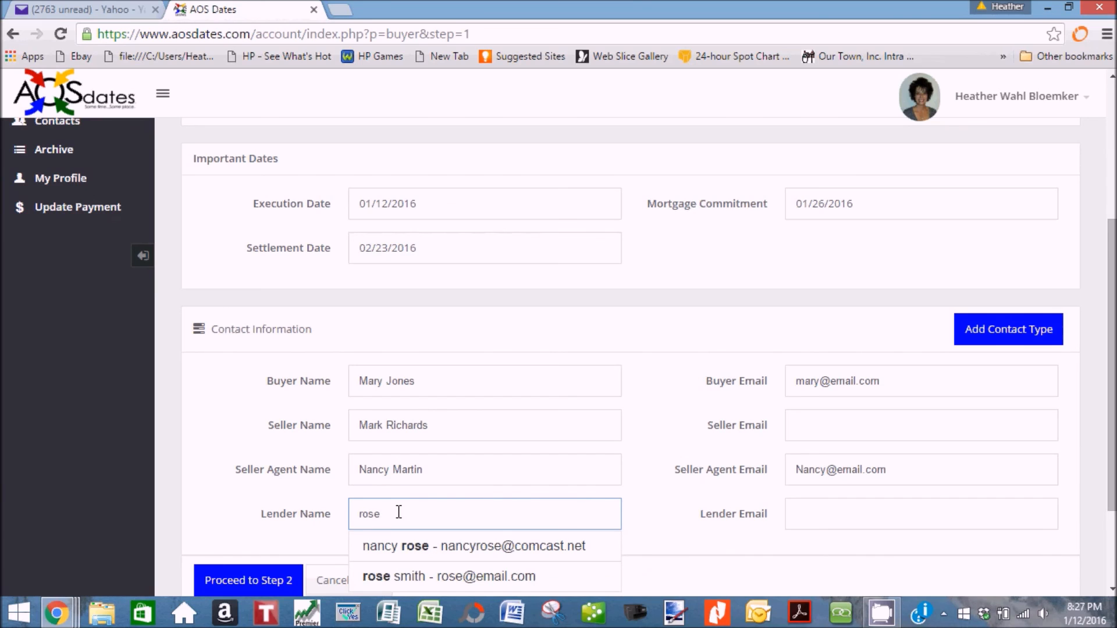
left_click(386, 575)
scroll(256, 550, "down", 2)
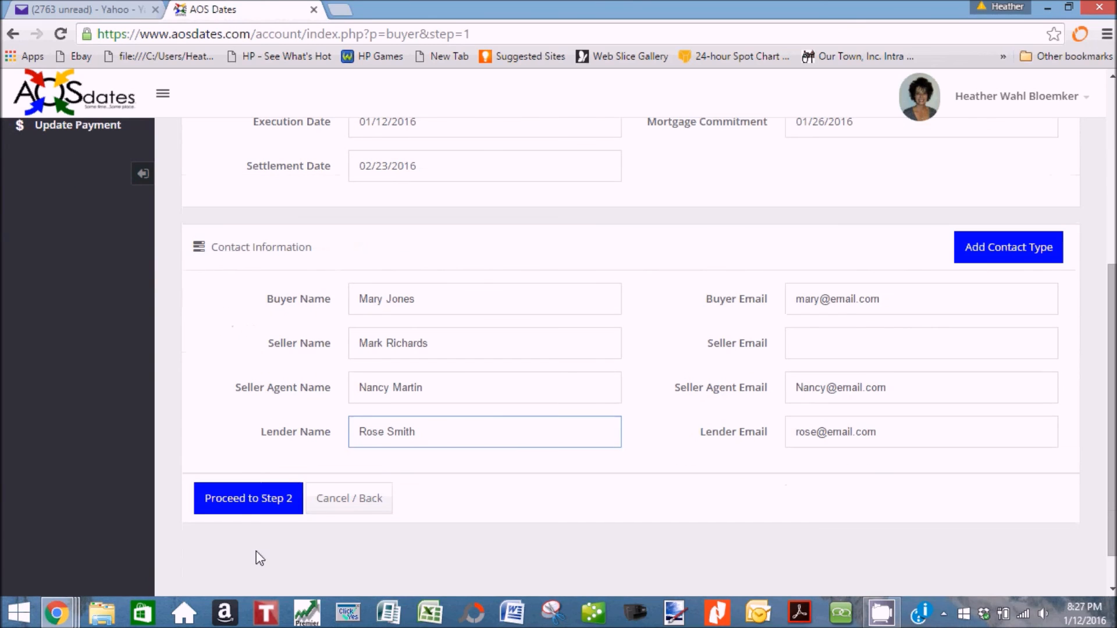
left_click(243, 507)
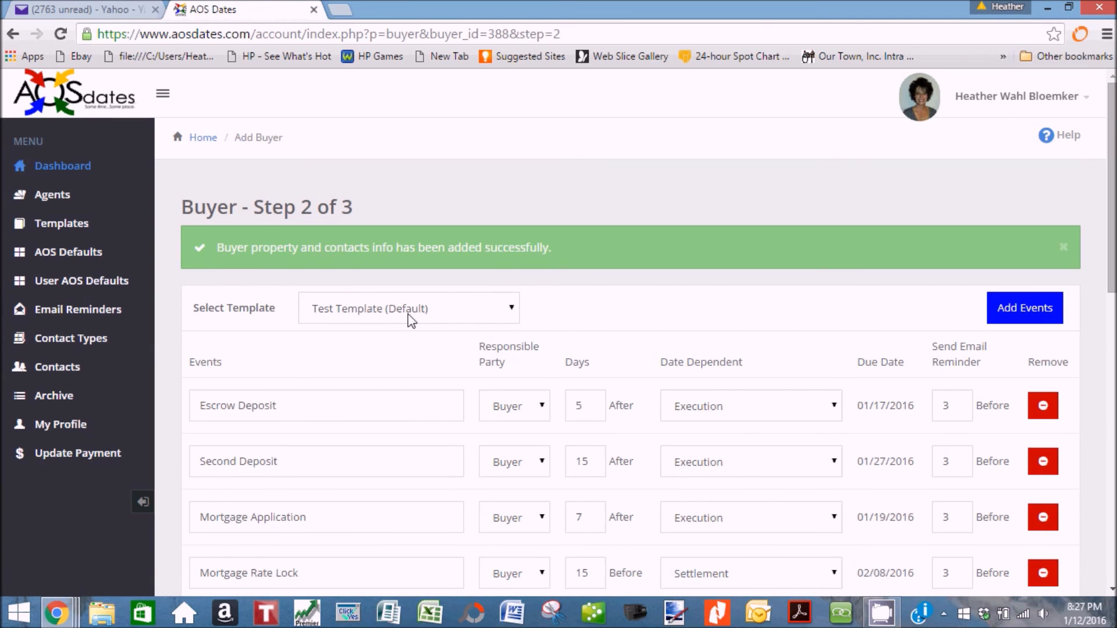
Review the Test Template events down to Pool Inspection, then leave the unsaved buyer setup.
scroll(407, 364, "down", 3)
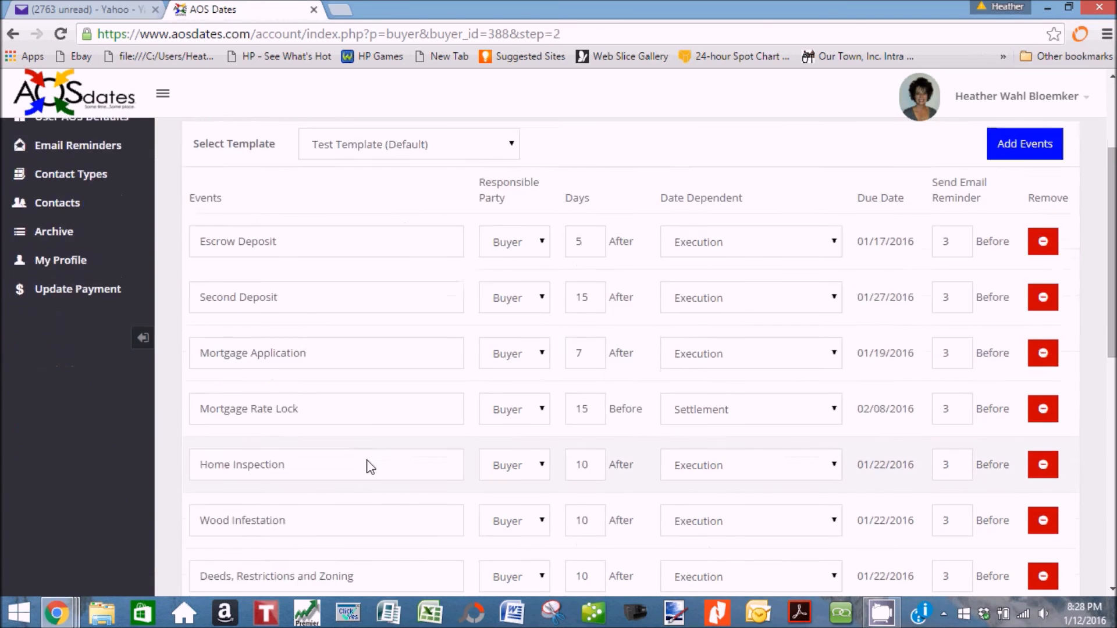
scroll(368, 465, "down", 7)
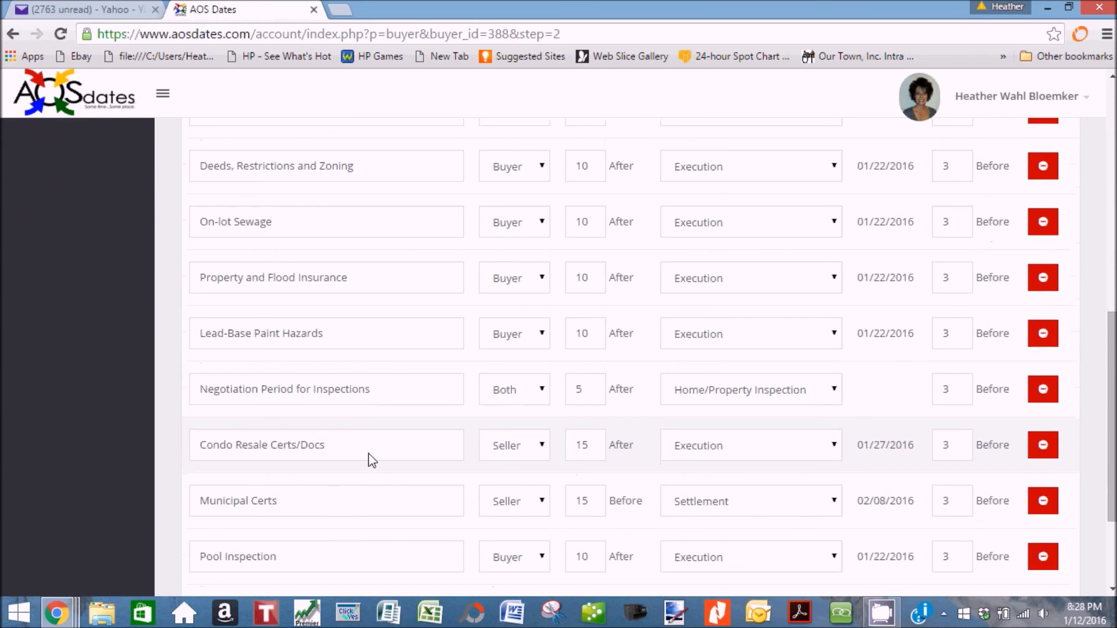
scroll(368, 452, "down", 2)
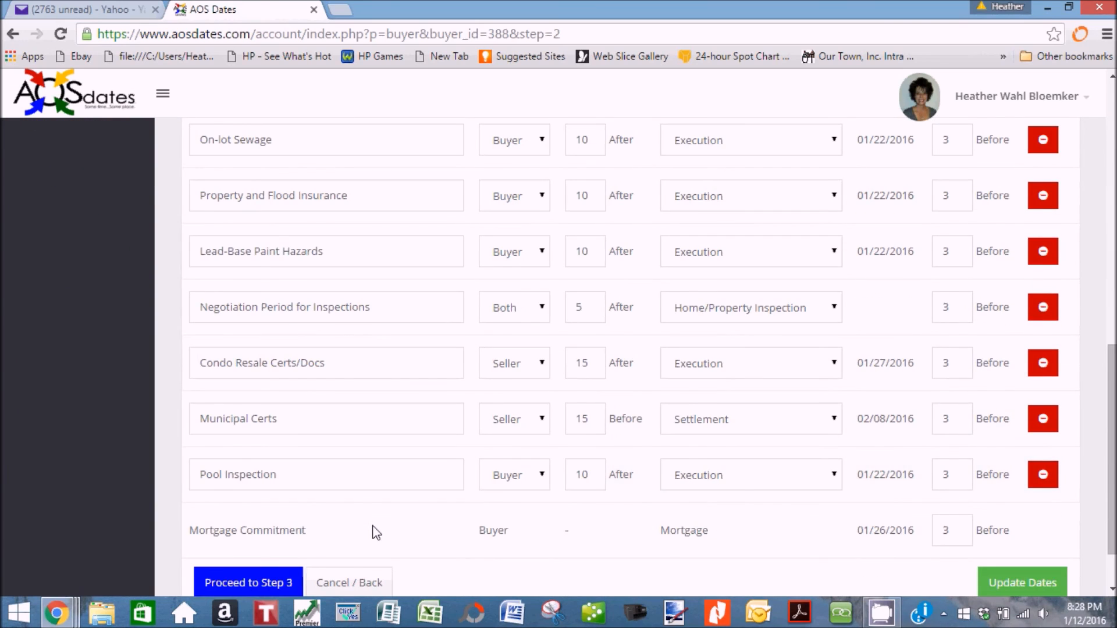
scroll(377, 532, "down", 1)
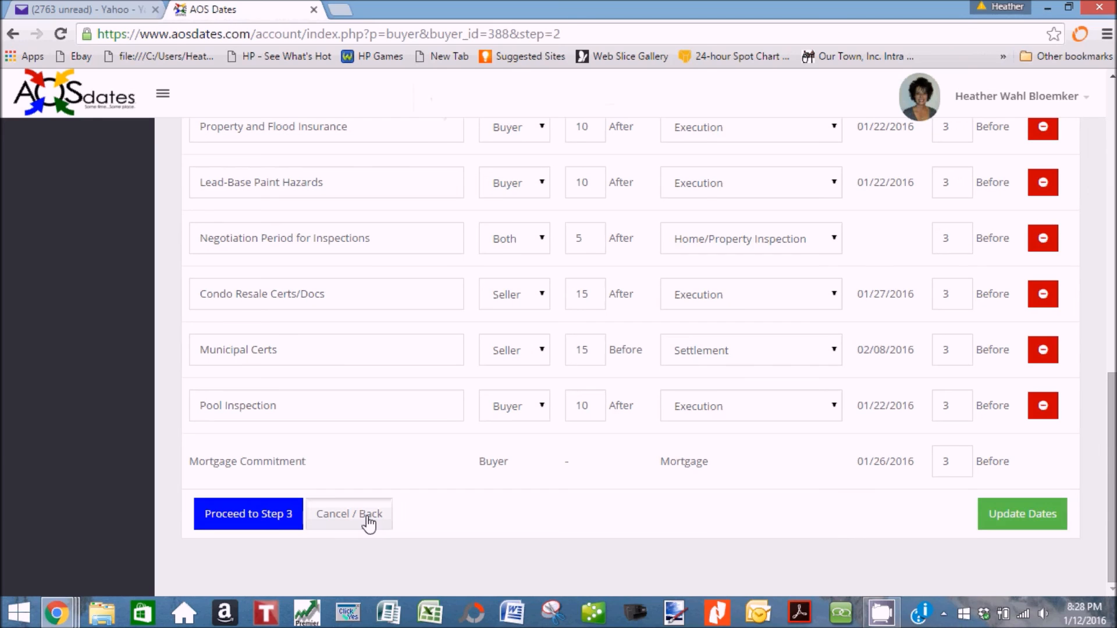
left_click(368, 521)
left_click(541, 208)
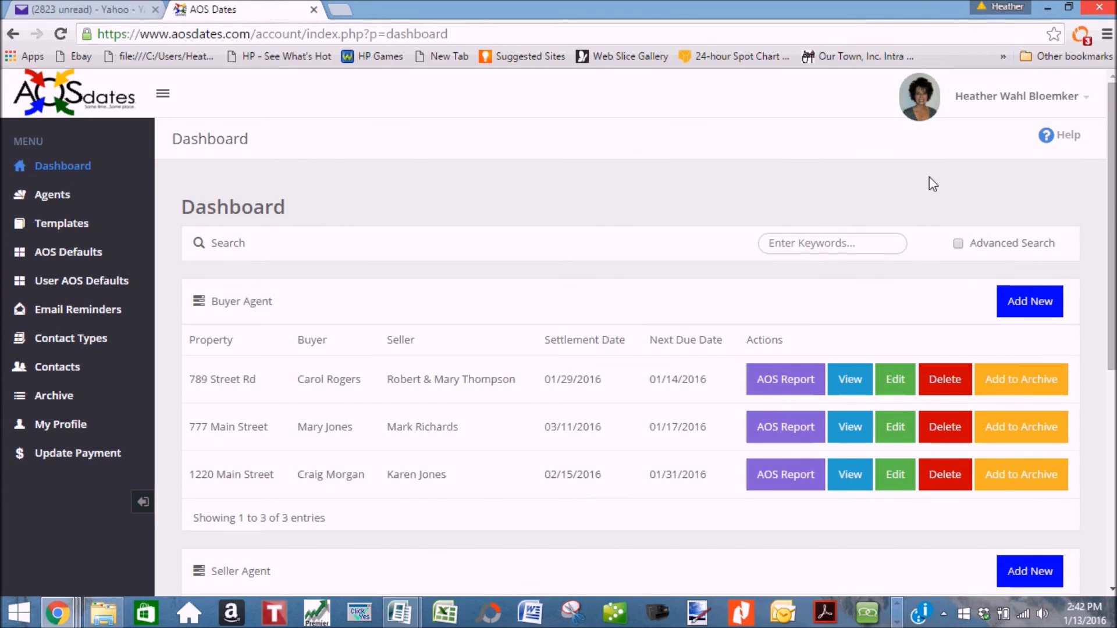
left_click(1045, 144)
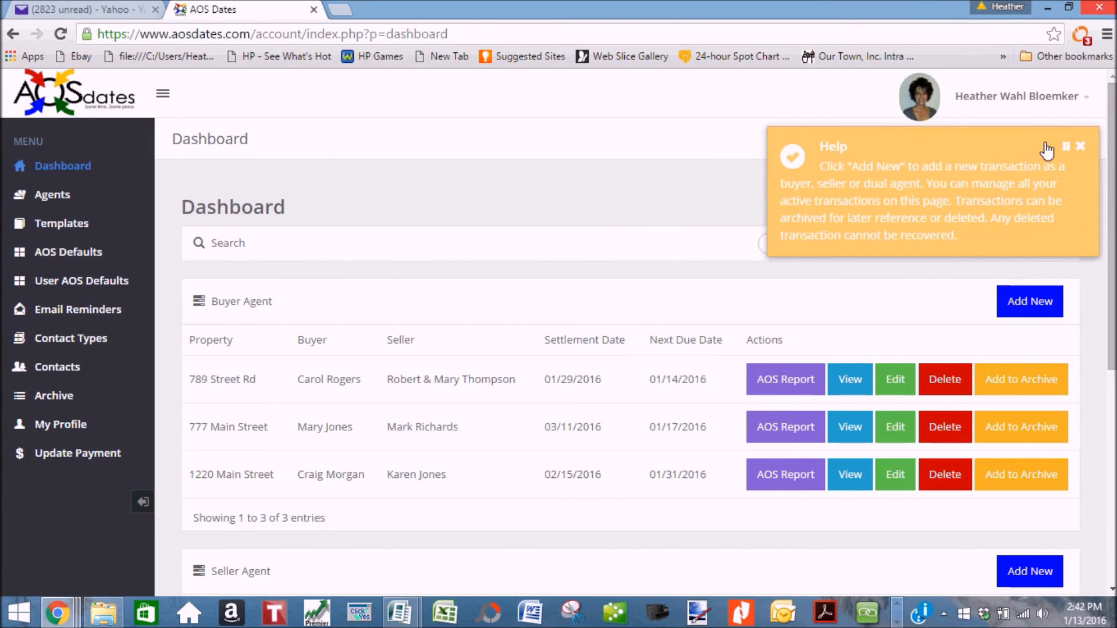
left_click(1080, 150)
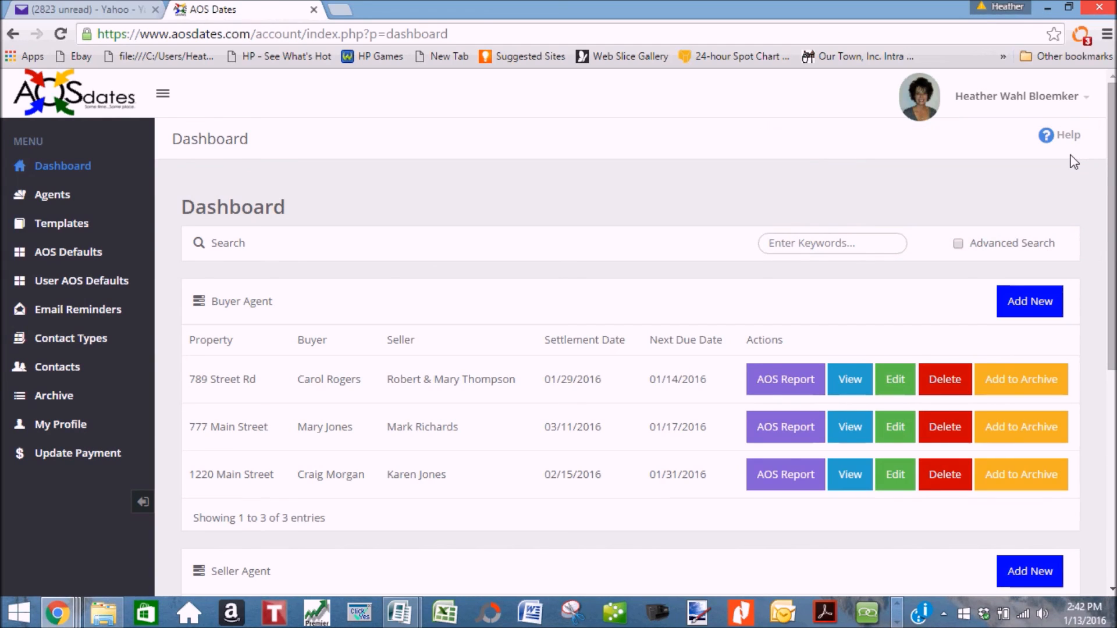